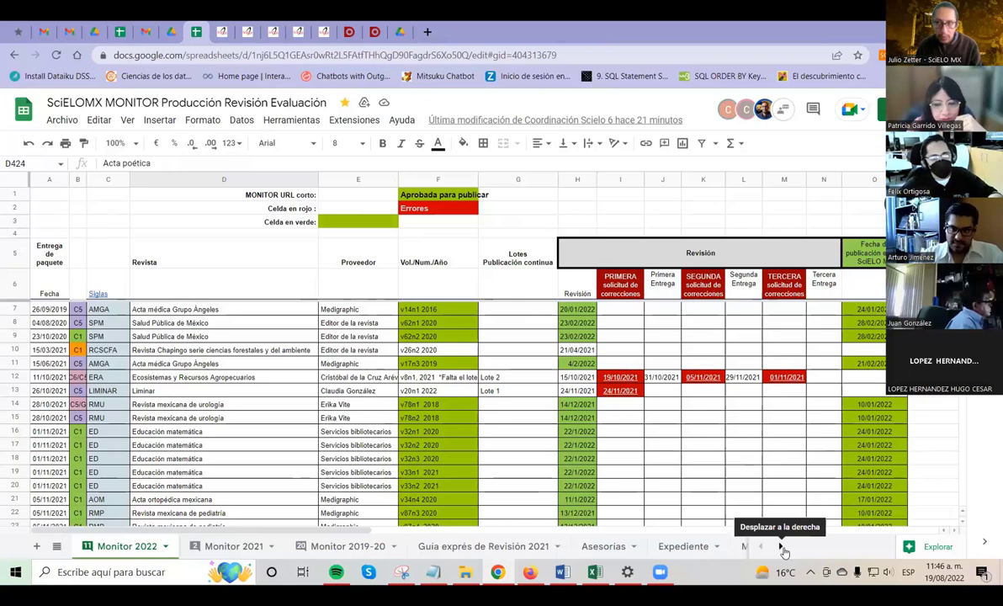
- Open the Metodología revisión sheet and examine the section on naming the zip and its contents
{"action": "left_click", "coordinate": [783, 547]}
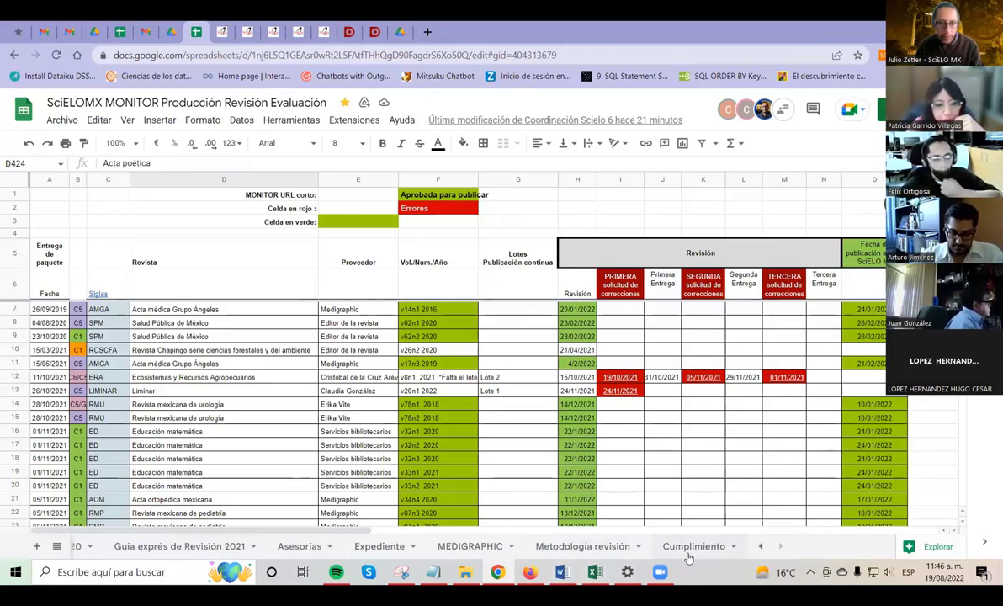
{"action": "left_click", "coordinate": [562, 548]}
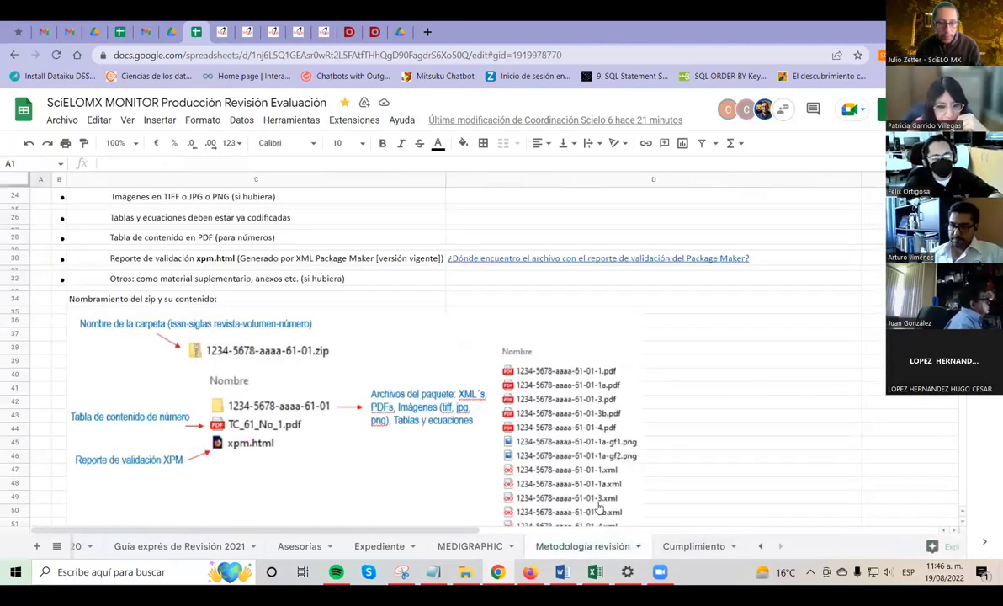
{"action": "scroll", "coordinate": [359, 307], "scroll_direction": "up", "scroll_amount": 1}
{"action": "scroll", "coordinate": [336, 286], "scroll_direction": "down", "scroll_amount": 1}
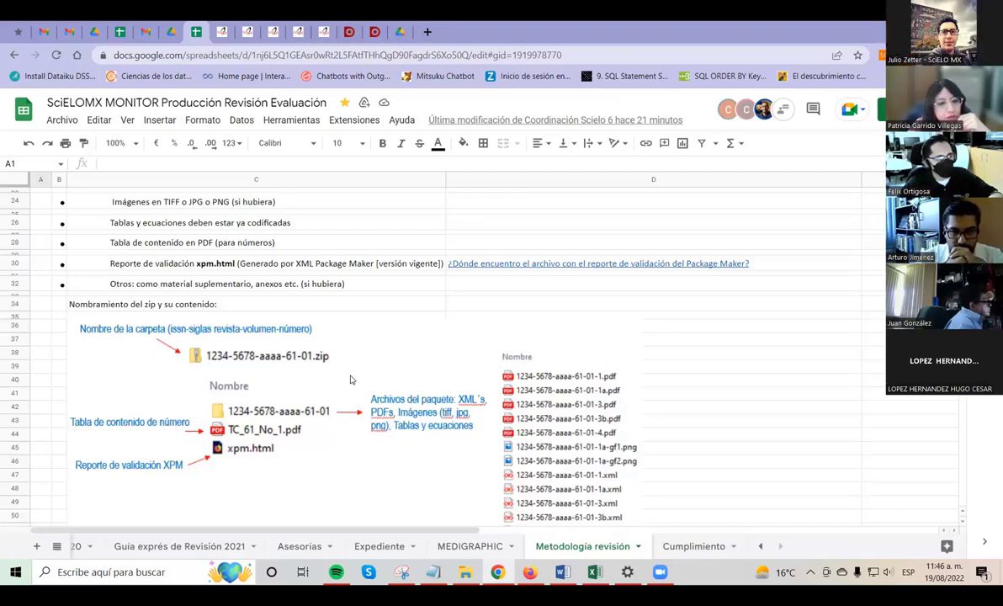
{"action": "scroll", "coordinate": [345, 396], "scroll_direction": "down", "scroll_amount": 1}
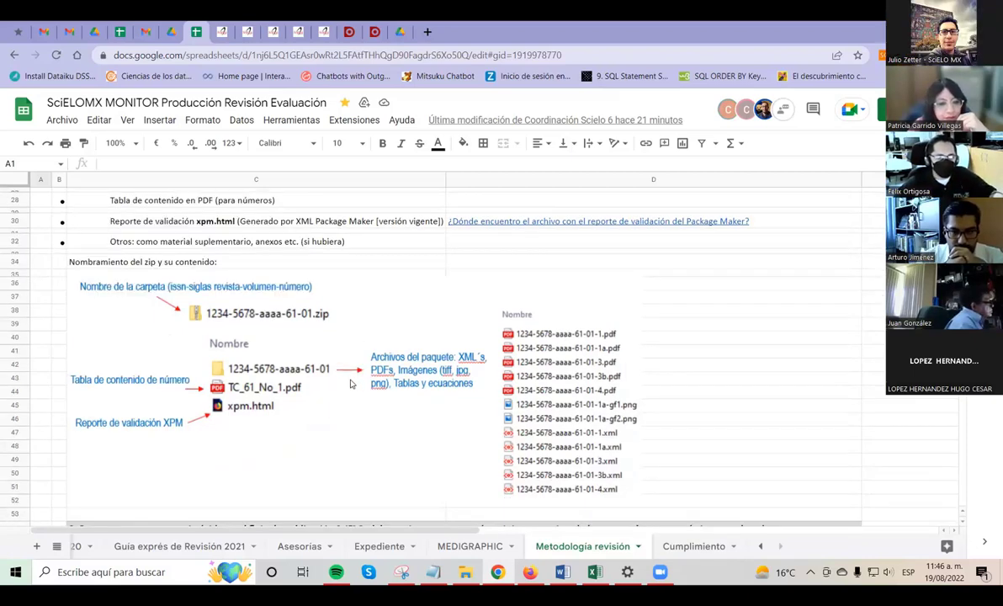
{"action": "scroll", "coordinate": [347, 384], "scroll_direction": "up", "scroll_amount": 1}
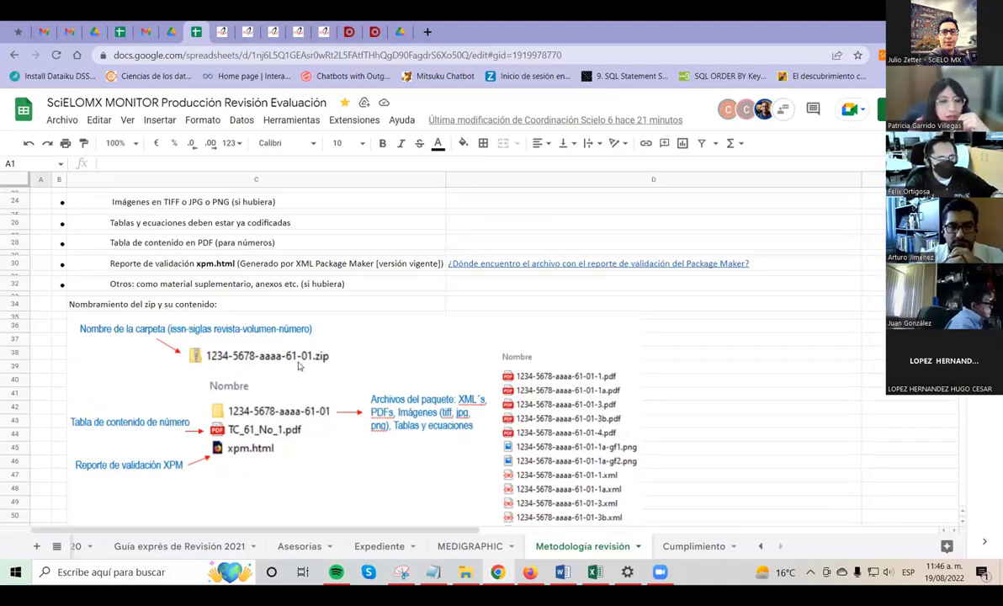
- Open a new File Explorer window and go to the C:\SciELO\serial folder
{"action": "right_click", "coordinate": [465, 574]}
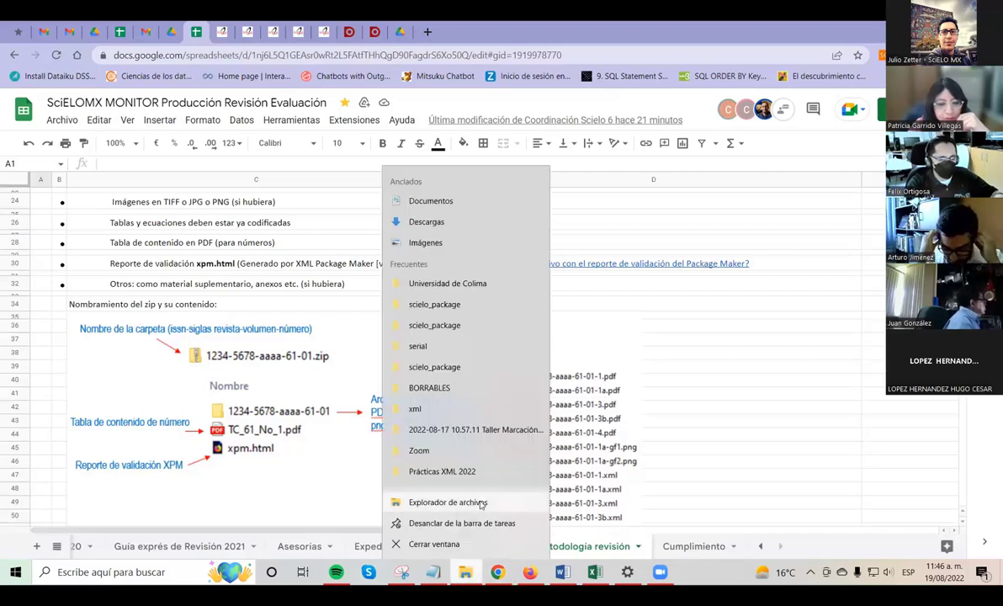
{"action": "left_click", "coordinate": [480, 505]}
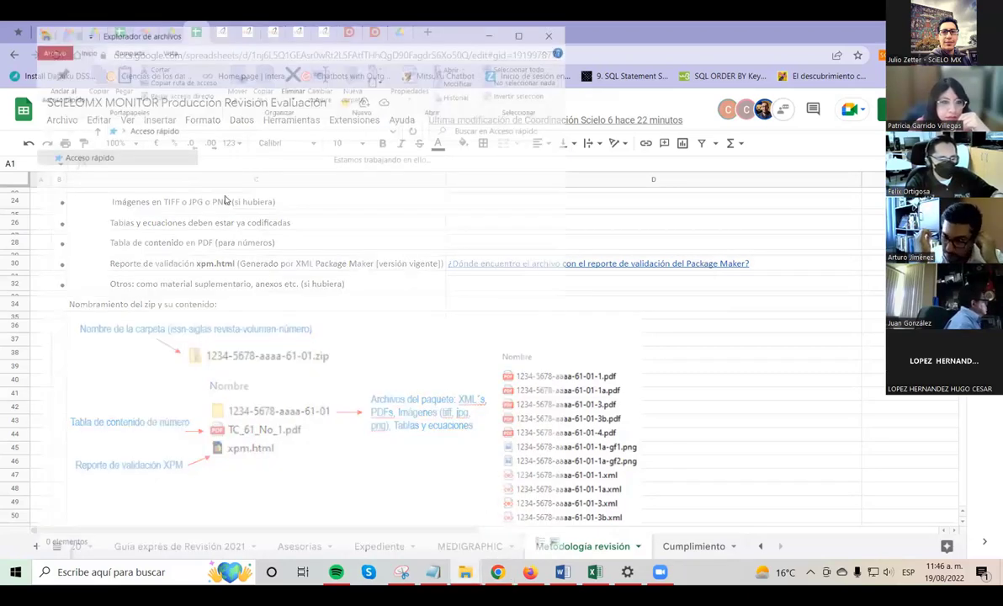
{"action": "left_click", "coordinate": [81, 311]}
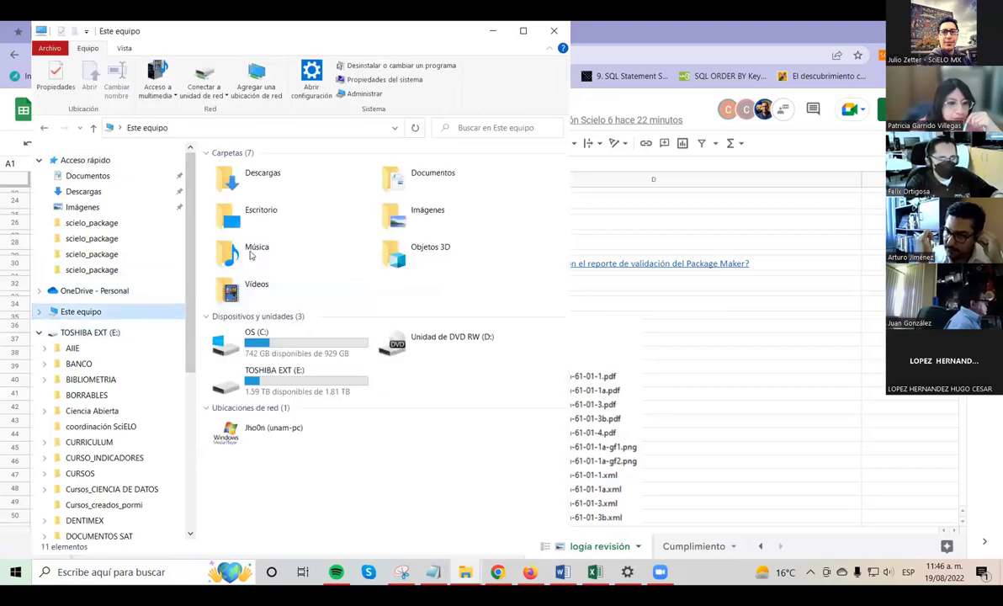
{"action": "double_click", "coordinate": [253, 335]}
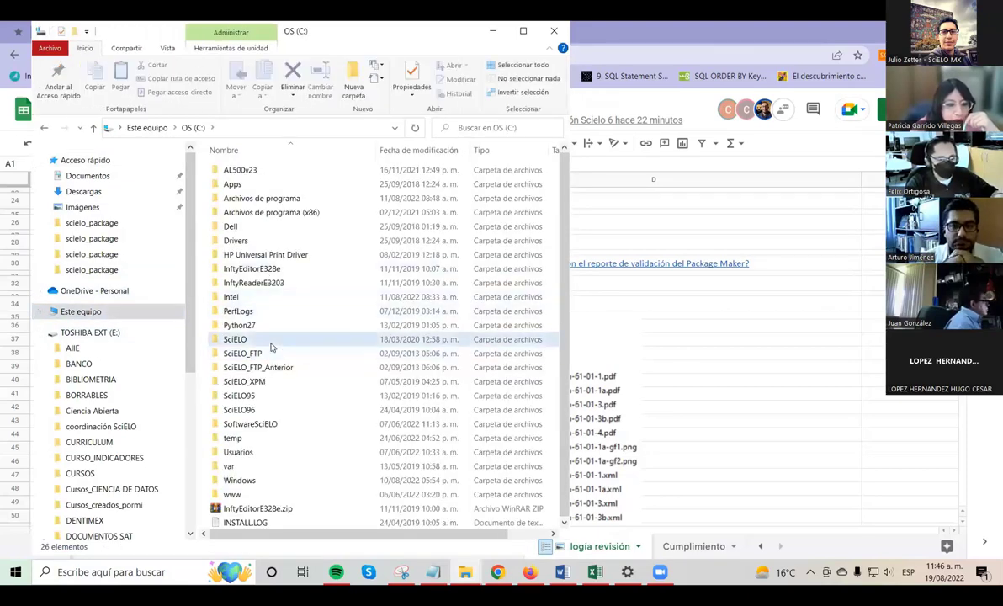
{"action": "double_click", "coordinate": [271, 340]}
{"action": "double_click", "coordinate": [233, 170]}
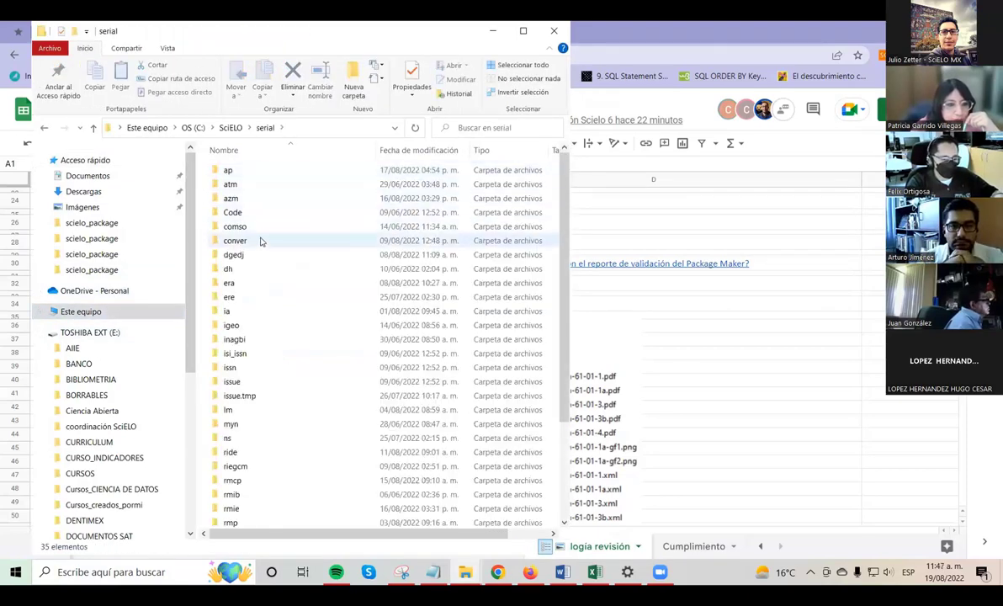
{"action": "double_click", "coordinate": [260, 241]}
{"action": "double_click", "coordinate": [259, 170]}
{"action": "left_click", "coordinate": [262, 171]}
{"action": "double_click", "coordinate": [264, 170]}
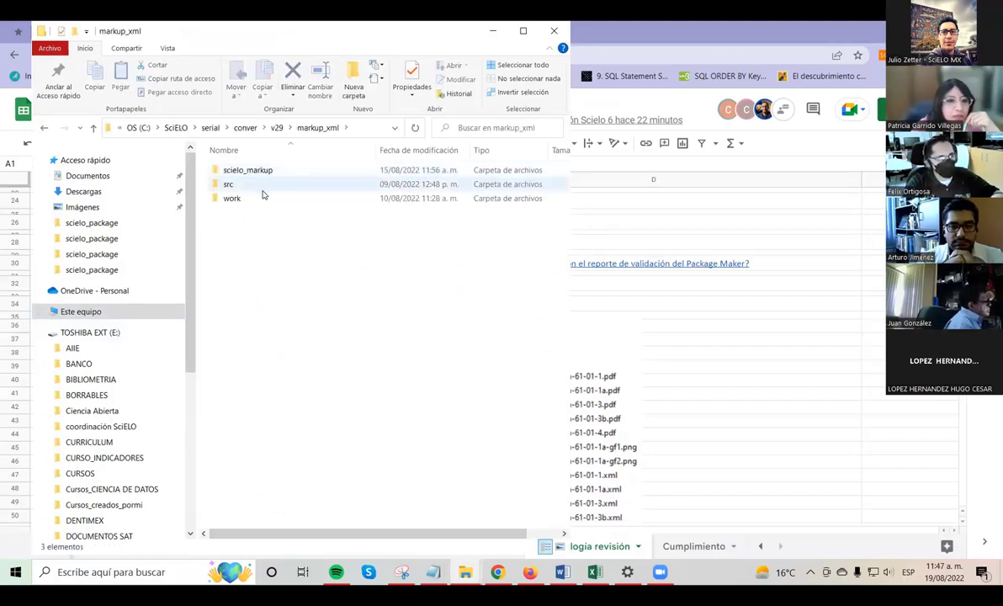
{"action": "left_click", "coordinate": [245, 127]}
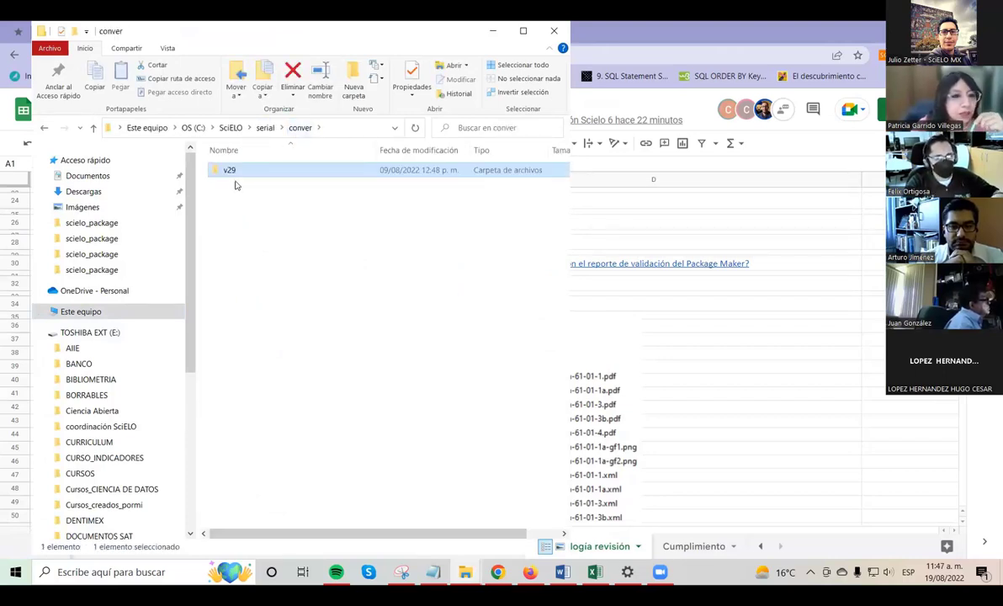
{"action": "left_click", "coordinate": [265, 127]}
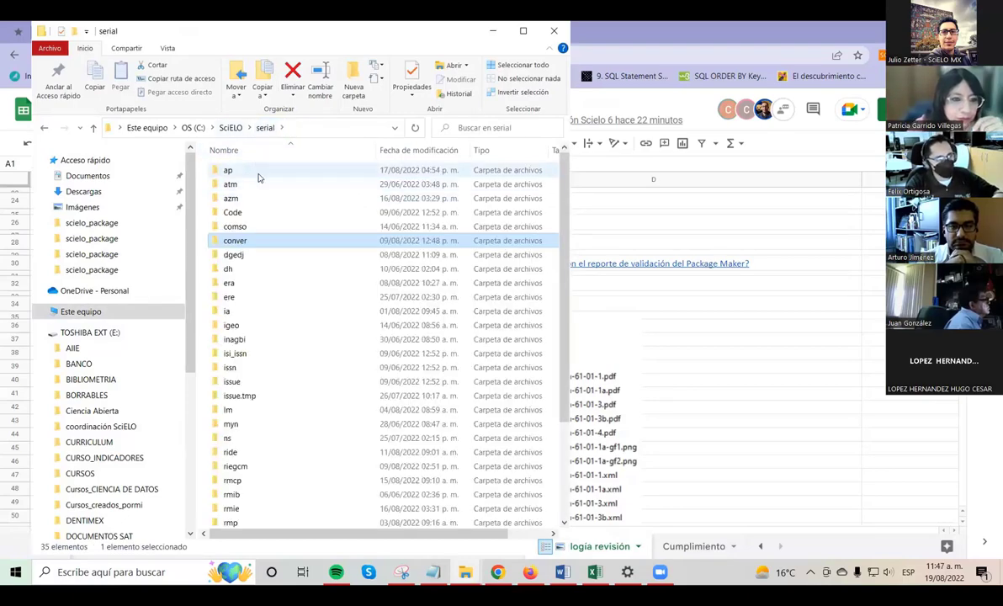
- Open the markup_xml folder inside ap\v43n2 and minimize the window to return to the spreadsheet
{"action": "double_click", "coordinate": [259, 171]}
{"action": "double_click", "coordinate": [258, 183]}
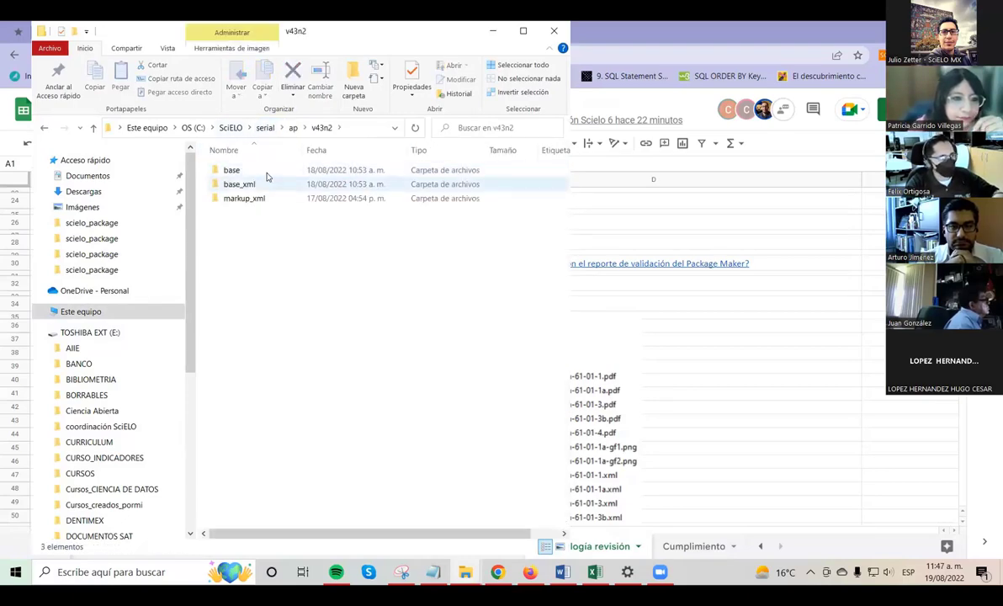
{"action": "double_click", "coordinate": [253, 198]}
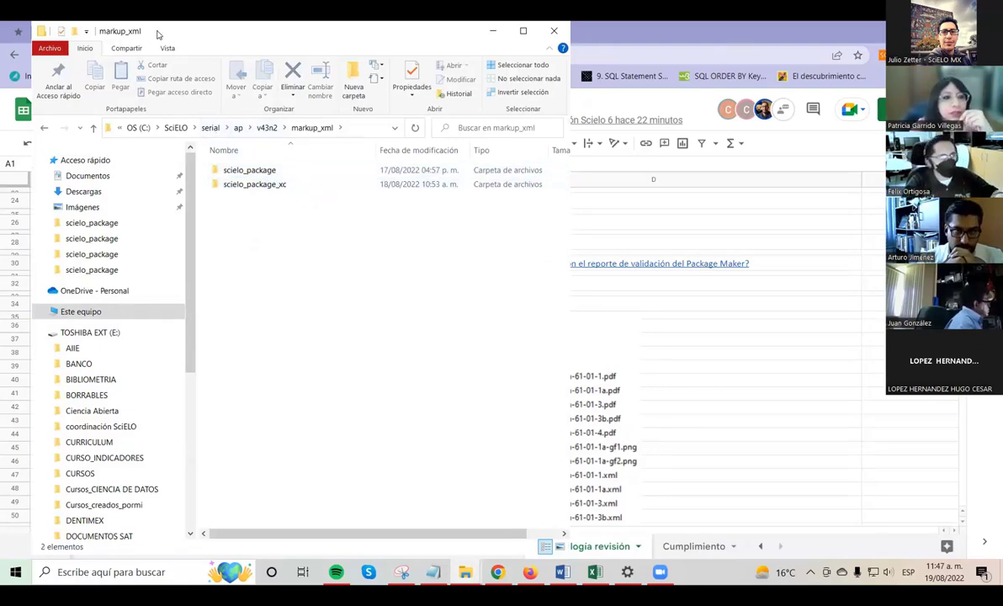
{"action": "left_click_drag", "start_coordinate": [454, 27], "coordinate": [552, 207]}
{"action": "left_click", "coordinate": [590, 212]}
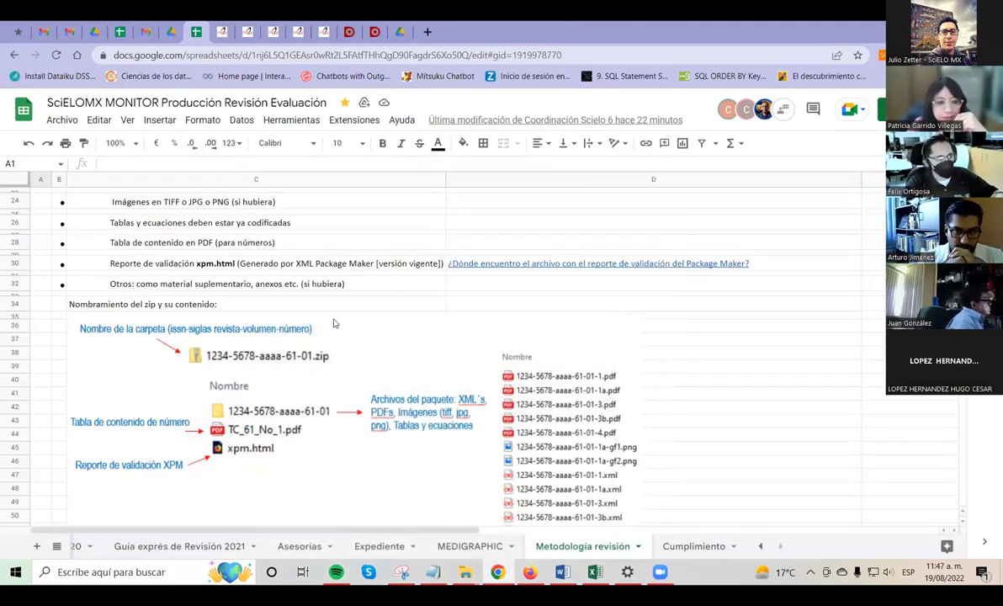
- Examine the diagram of the zip package naming and select it
{"action": "scroll", "coordinate": [331, 327], "scroll_direction": "down", "scroll_amount": 1}
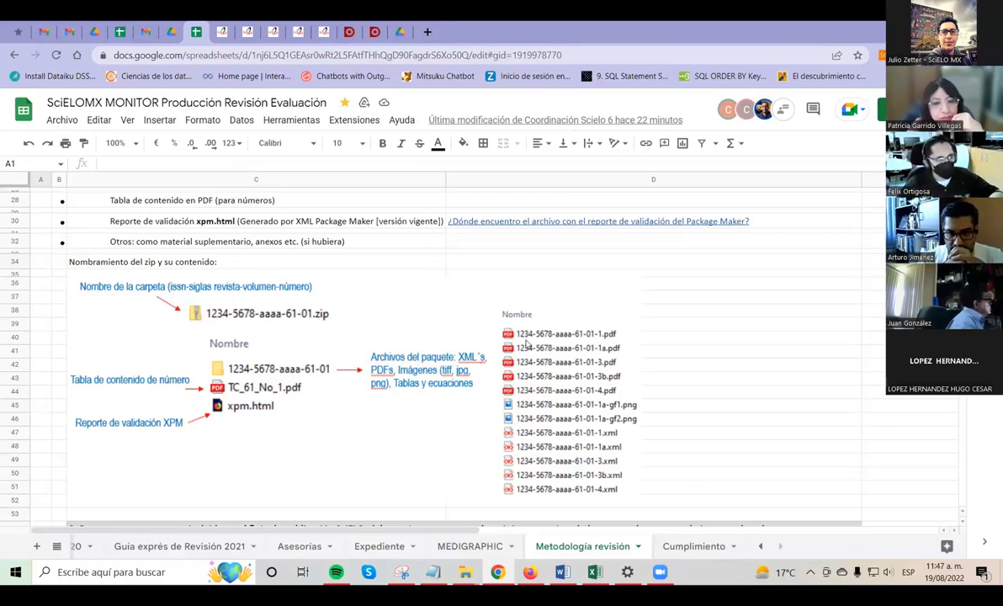
{"action": "scroll", "coordinate": [434, 308], "scroll_direction": "down", "scroll_amount": 1}
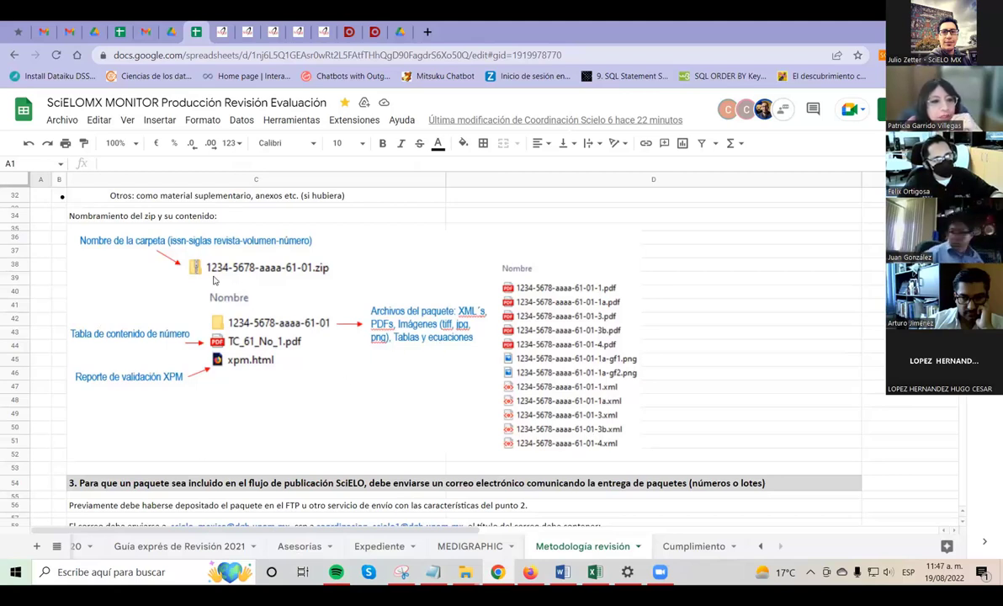
{"action": "left_click", "coordinate": [147, 286]}
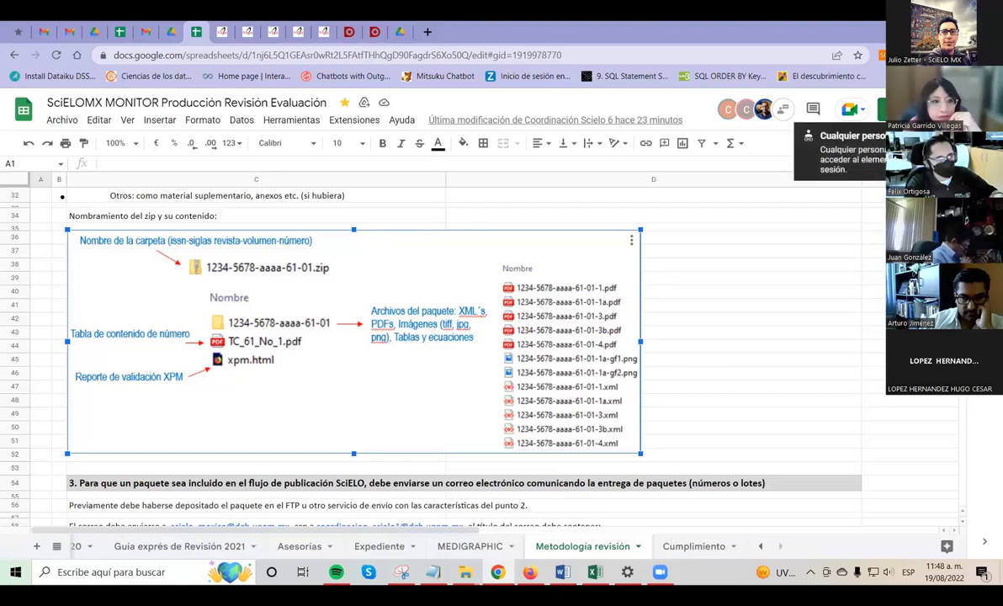
- Copy the spreadsheet's sharing link and close the sharing dialog
{"action": "left_click", "coordinate": [883, 109]}
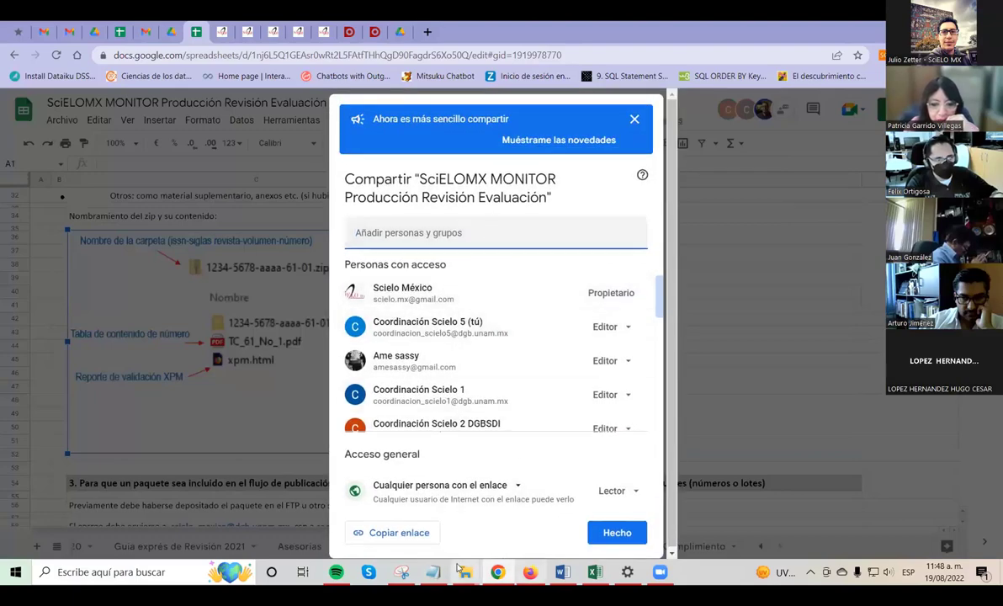
{"action": "left_click", "coordinate": [399, 532]}
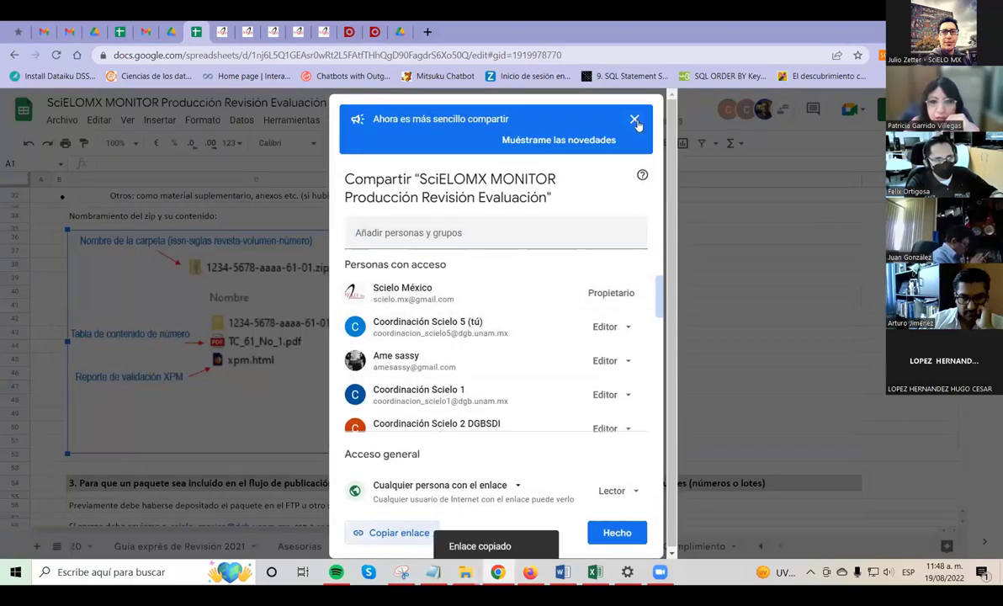
{"action": "left_click", "coordinate": [634, 121]}
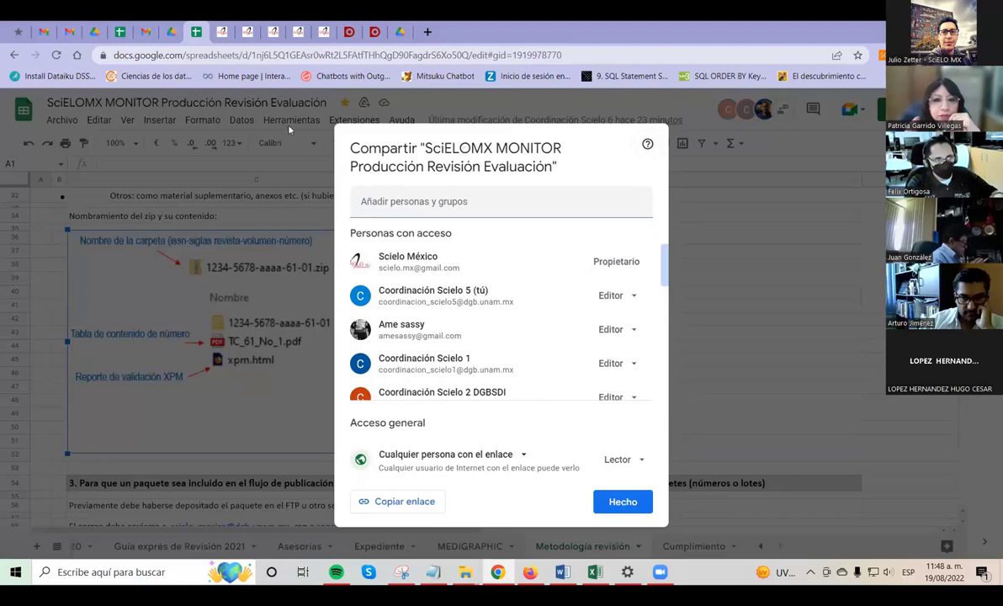
{"action": "left_click", "coordinate": [629, 97]}
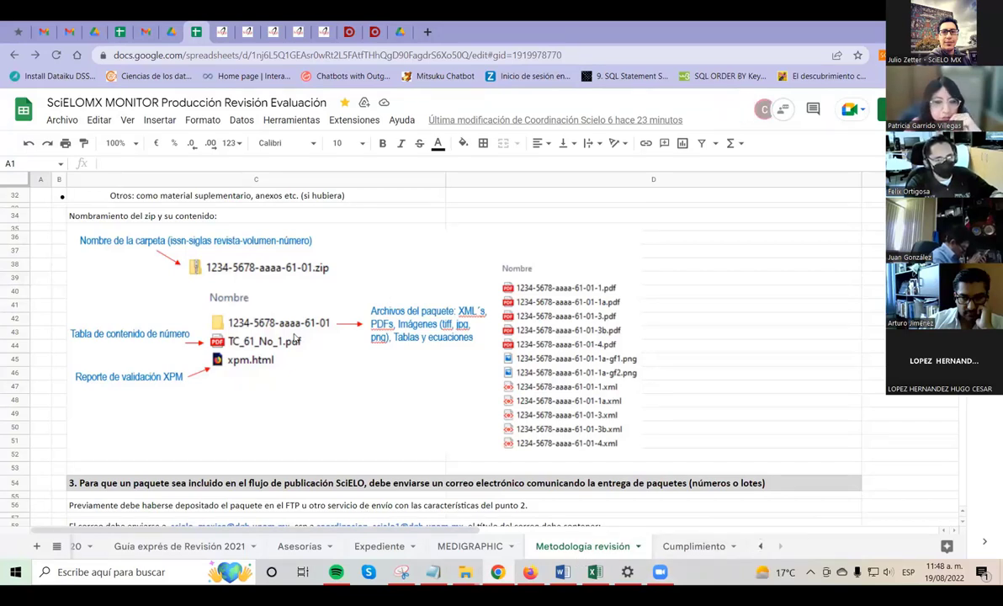
- Return to the Monitor 2022 sheet and select the Acta médica Grupo Ángeles cell in row 7
{"action": "left_click", "coordinate": [253, 298]}
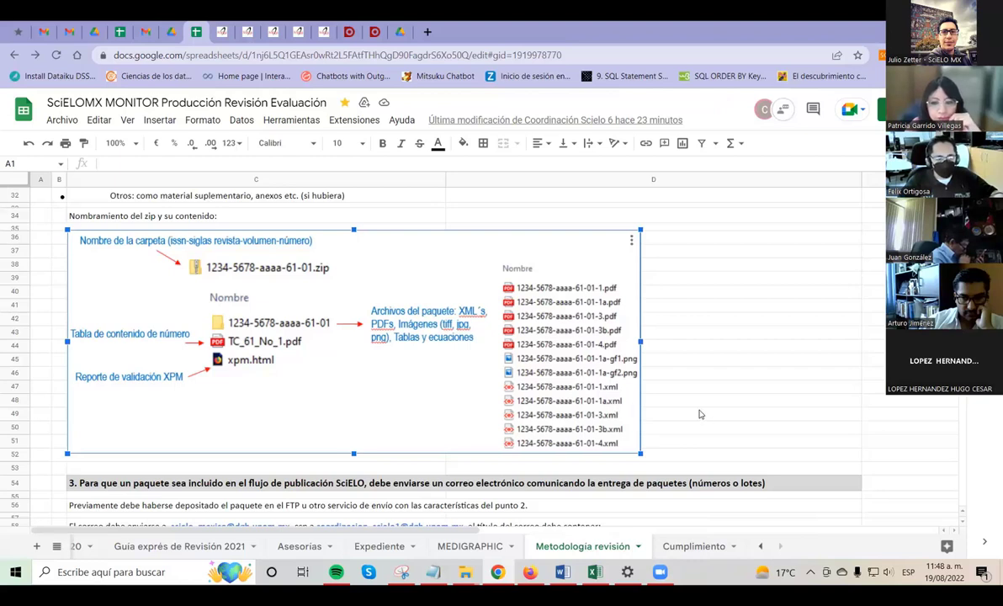
{"action": "left_click", "coordinate": [760, 546]}
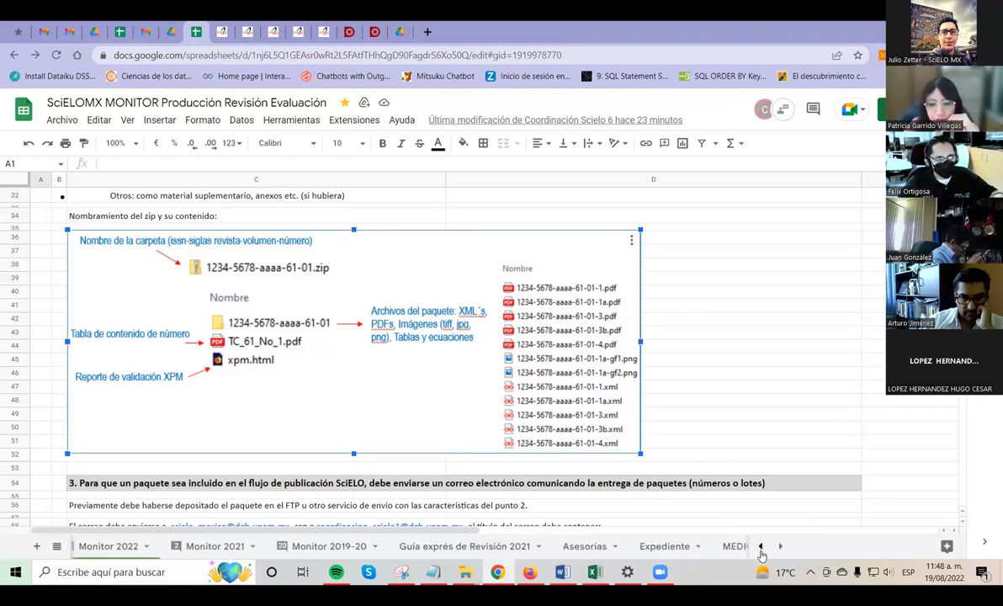
{"action": "left_click", "coordinate": [109, 548]}
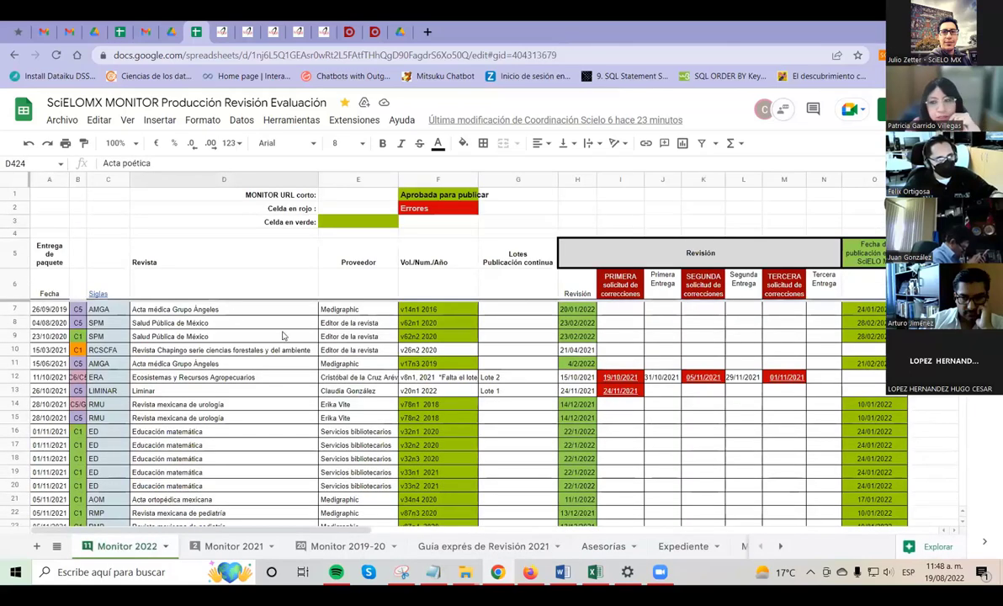
{"action": "left_click", "coordinate": [189, 308]}
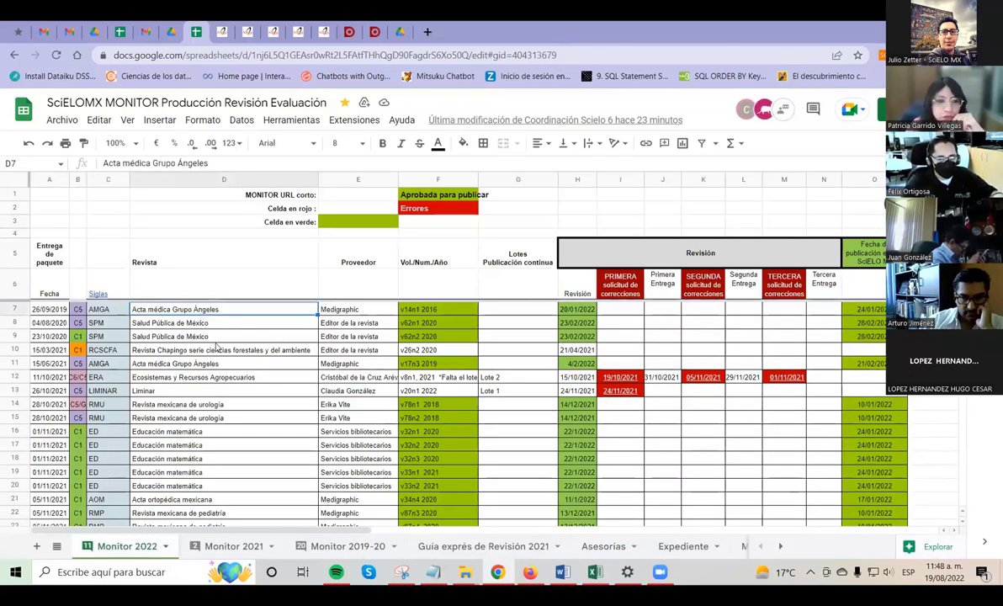
- Switch to Notepad, copy the list of SciELO contact e-mail addresses, and minimize the note
{"action": "left_click", "coordinate": [433, 575]}
{"action": "left_click_drag", "start_coordinate": [289, 226], "coordinate": [472, 296]}
{"action": "right_click", "coordinate": [437, 272]}
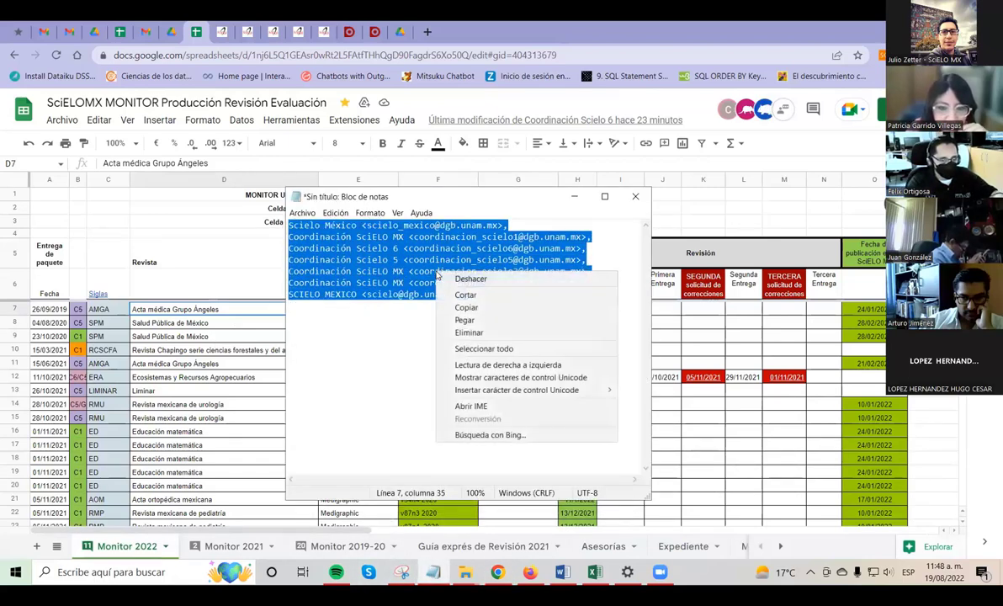
{"action": "left_click", "coordinate": [493, 311]}
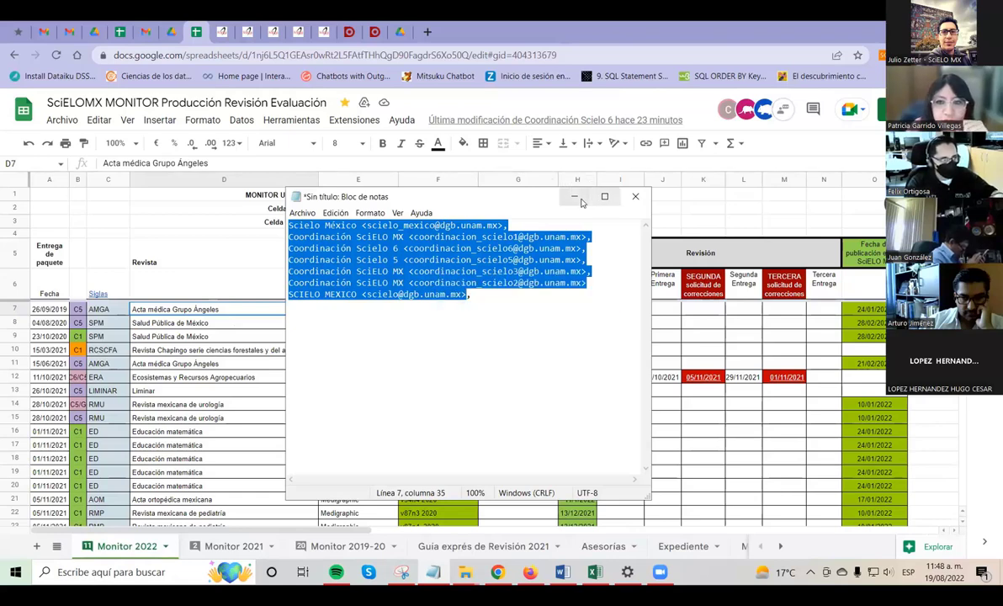
{"action": "left_click", "coordinate": [574, 196]}
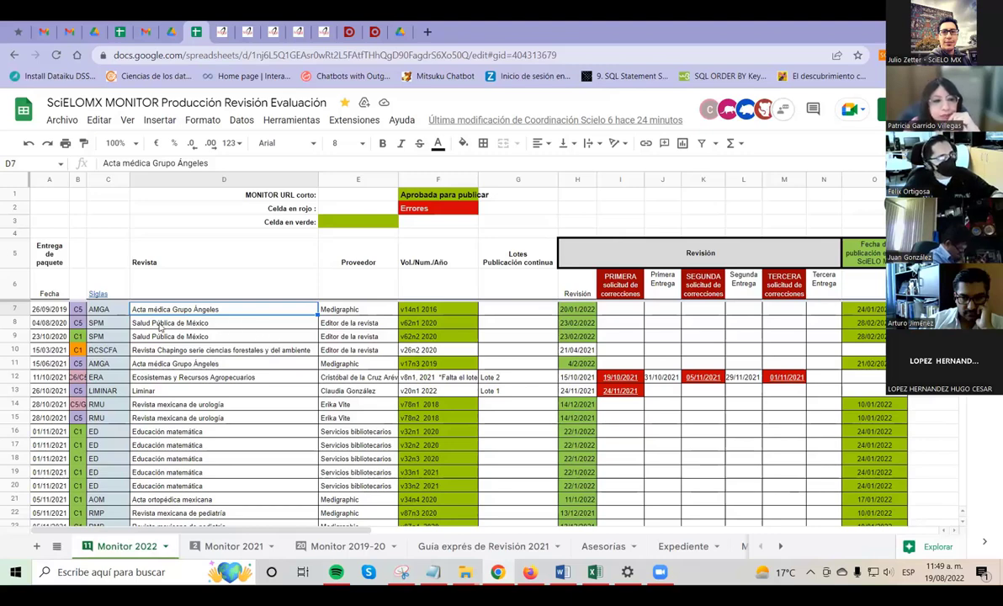
- Review the Siglas and Revista cells of the first journal row in the Monitor 2022 sheet
{"action": "key", "text": "Down"}
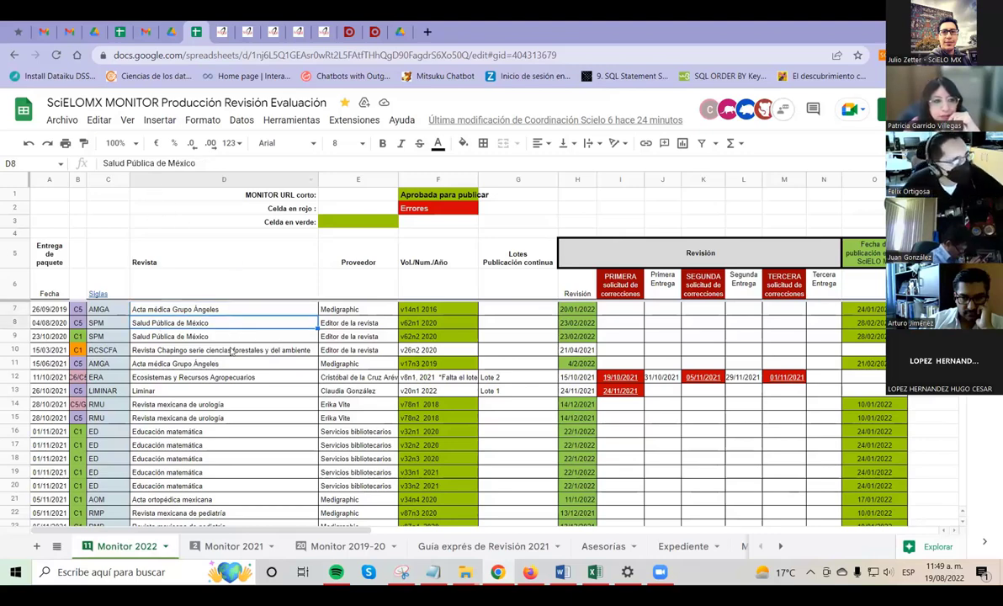
{"action": "left_click", "coordinate": [168, 309]}
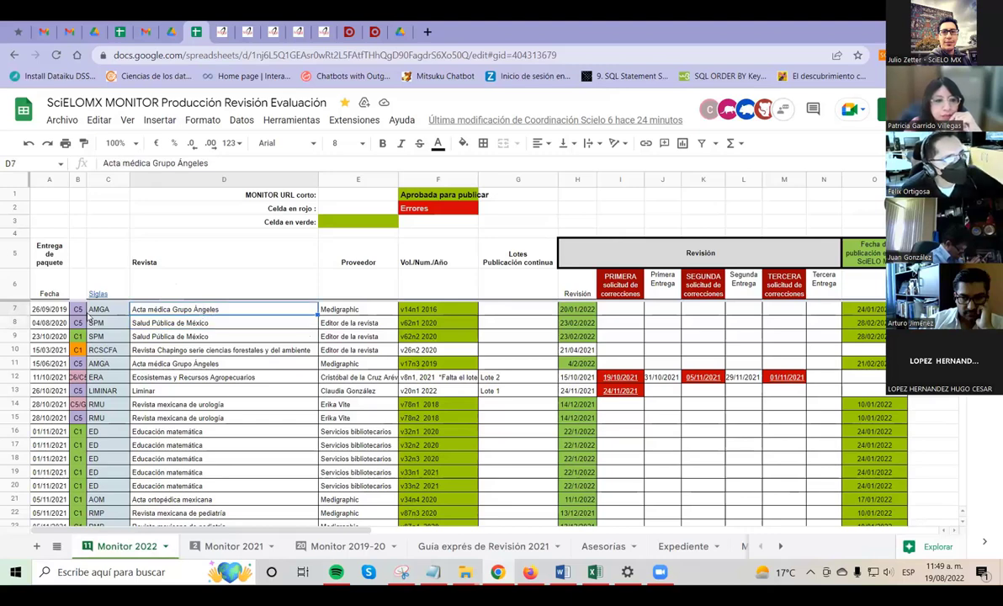
{"action": "left_click", "coordinate": [98, 311]}
{"action": "left_click", "coordinate": [154, 311]}
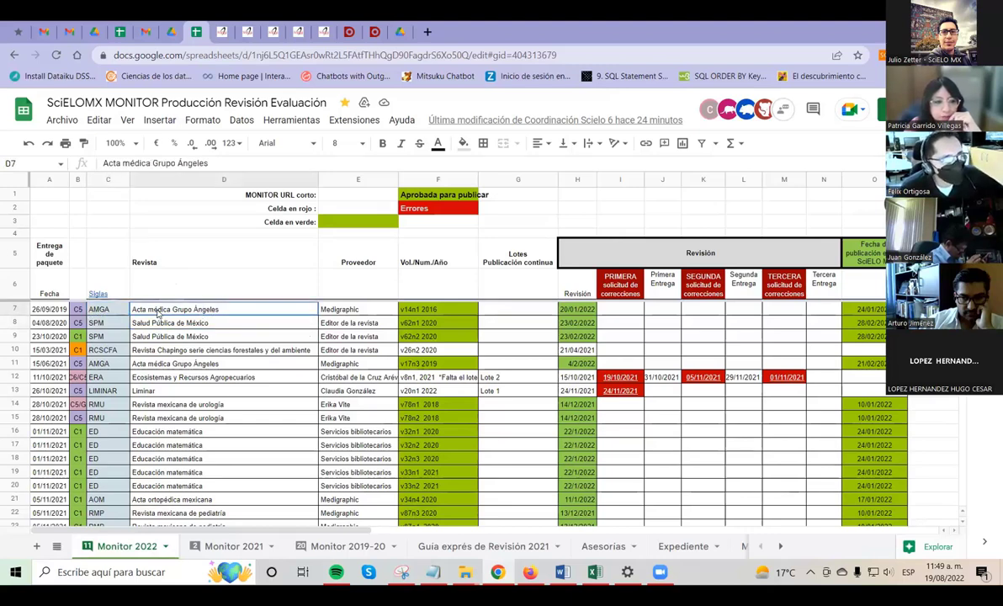
{"action": "left_click", "coordinate": [114, 312]}
{"action": "left_click", "coordinate": [171, 311]}
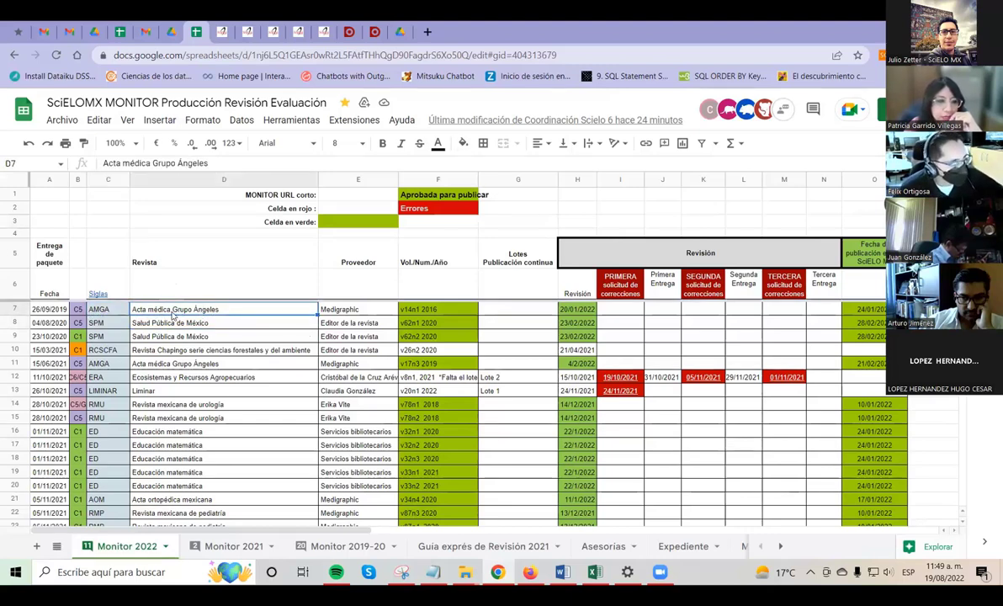
{"action": "left_click", "coordinate": [123, 312]}
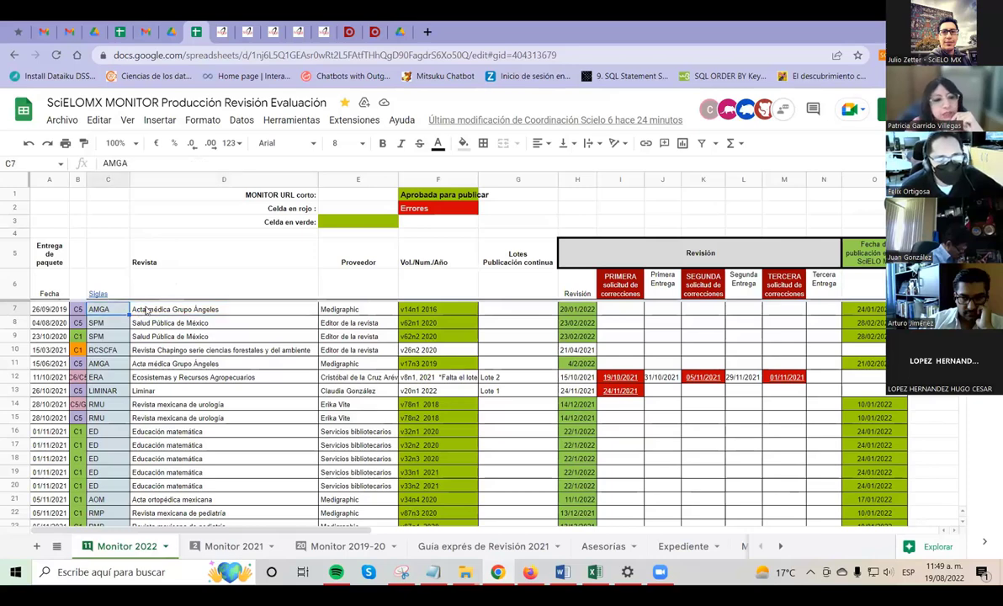
- Review the journal name and provider in row 7, and the provider, volume, delivery date and code cells in row 8
{"action": "left_click", "coordinate": [146, 311]}
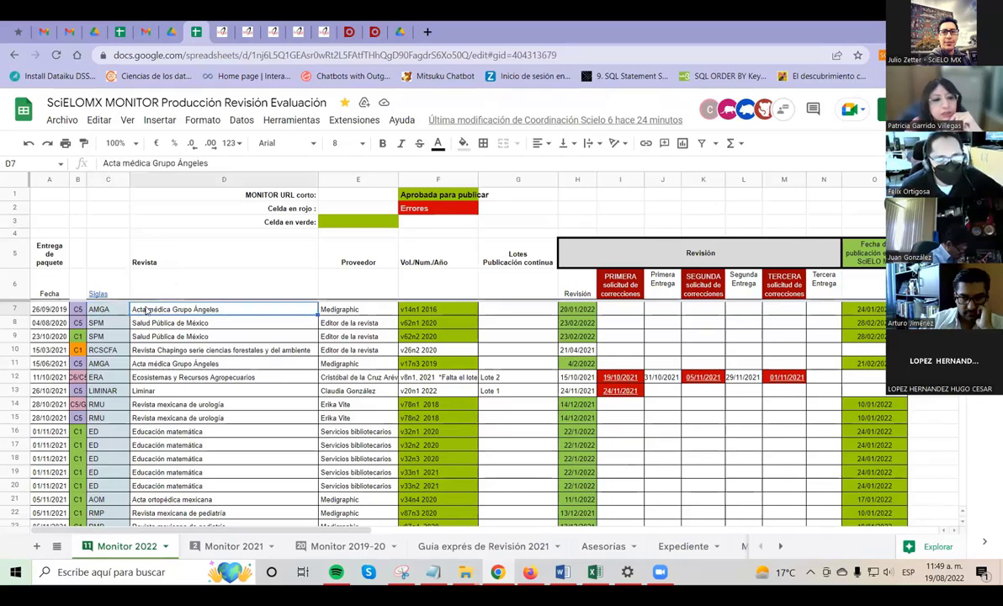
{"action": "left_click", "coordinate": [343, 311]}
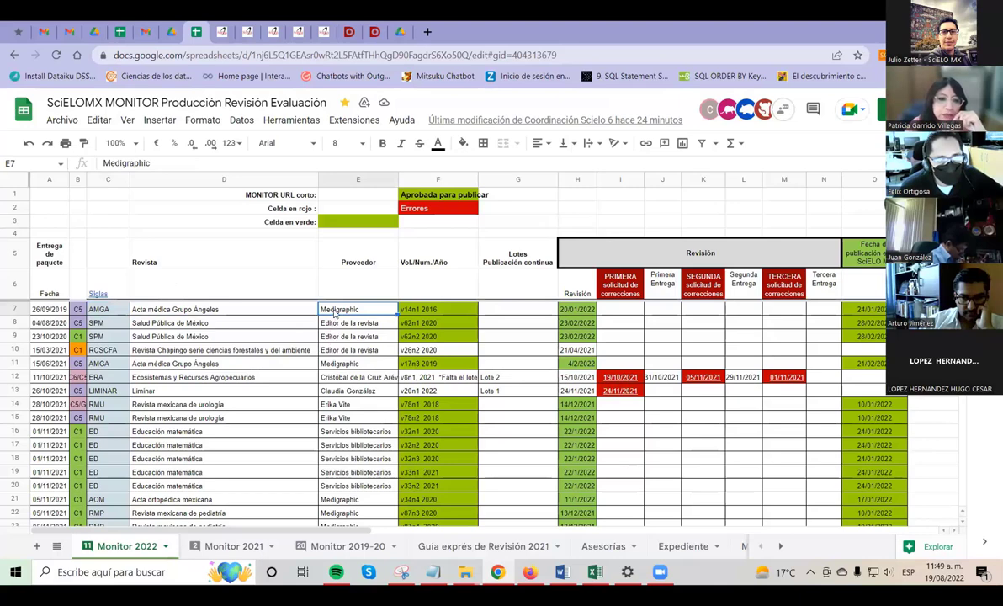
{"action": "left_click", "coordinate": [337, 324]}
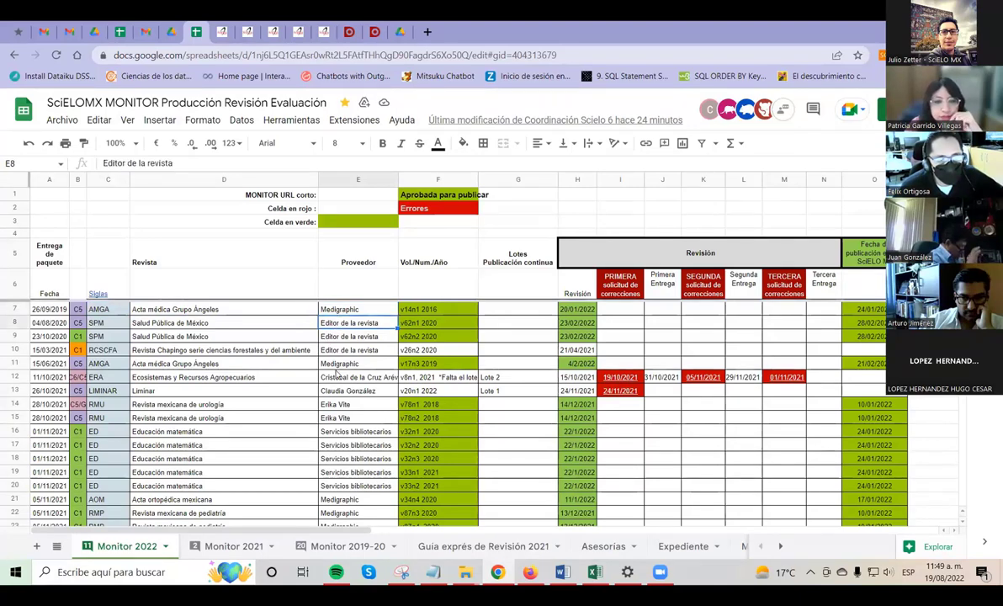
{"action": "left_click", "coordinate": [413, 323]}
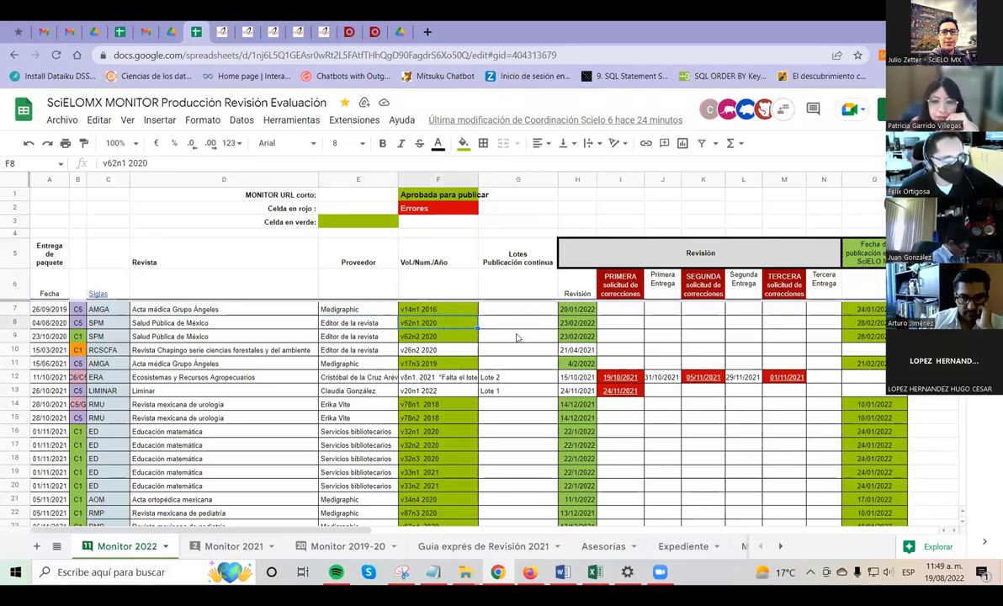
{"action": "left_click", "coordinate": [59, 321]}
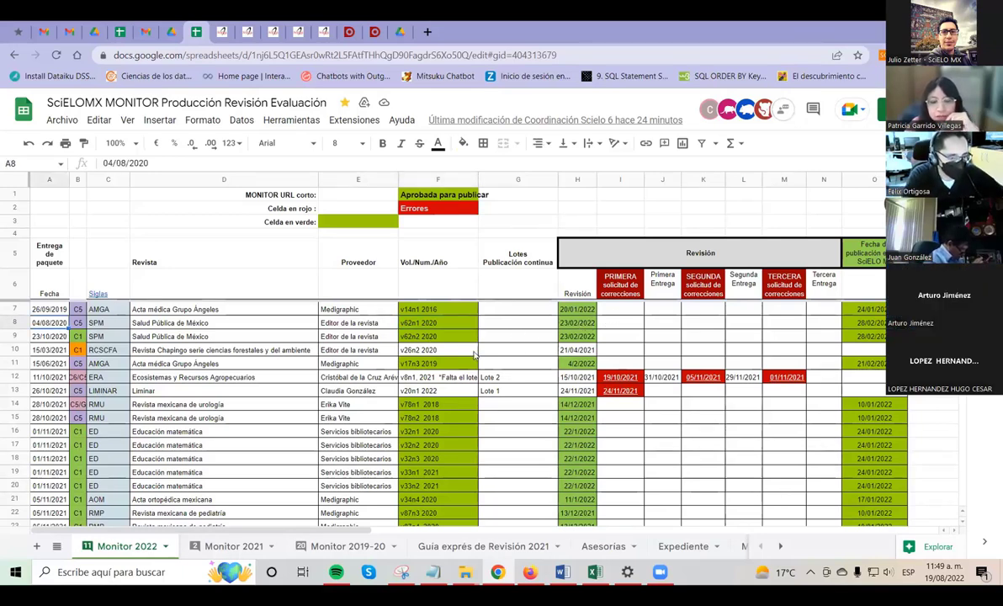
{"action": "left_click", "coordinate": [78, 322]}
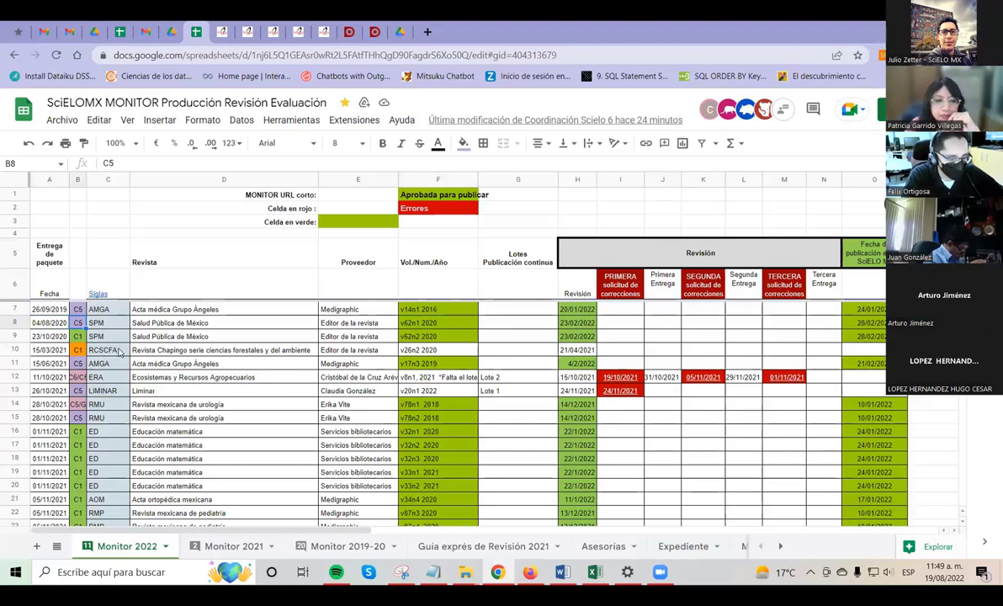
- Look through the codes and journal entries of the Monitor 2022 sheet down to the April 2022 deliveries
{"action": "scroll", "coordinate": [112, 353], "scroll_direction": "down", "scroll_amount": 2}
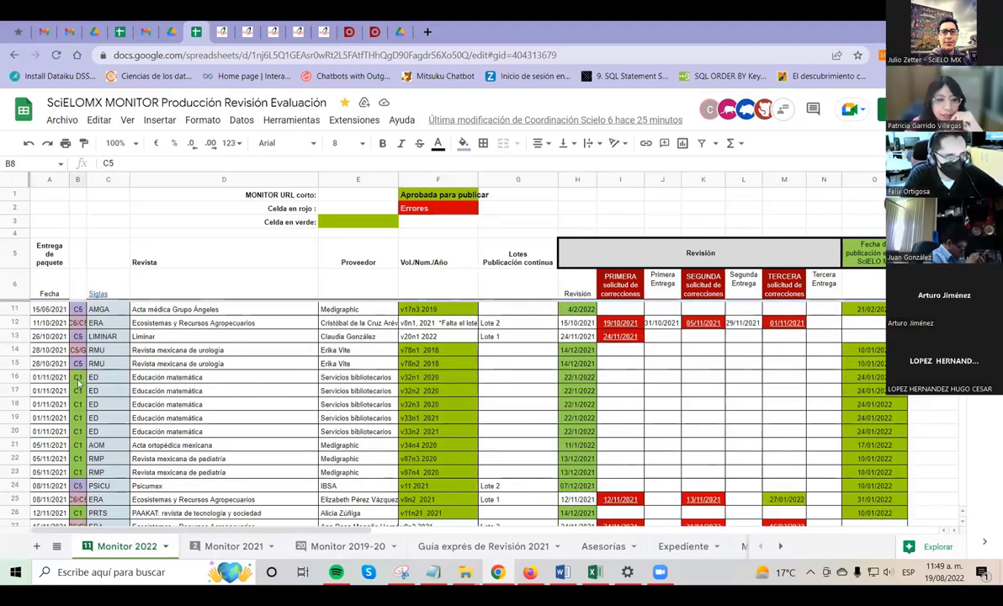
{"action": "scroll", "coordinate": [82, 383], "scroll_direction": "down", "scroll_amount": 5}
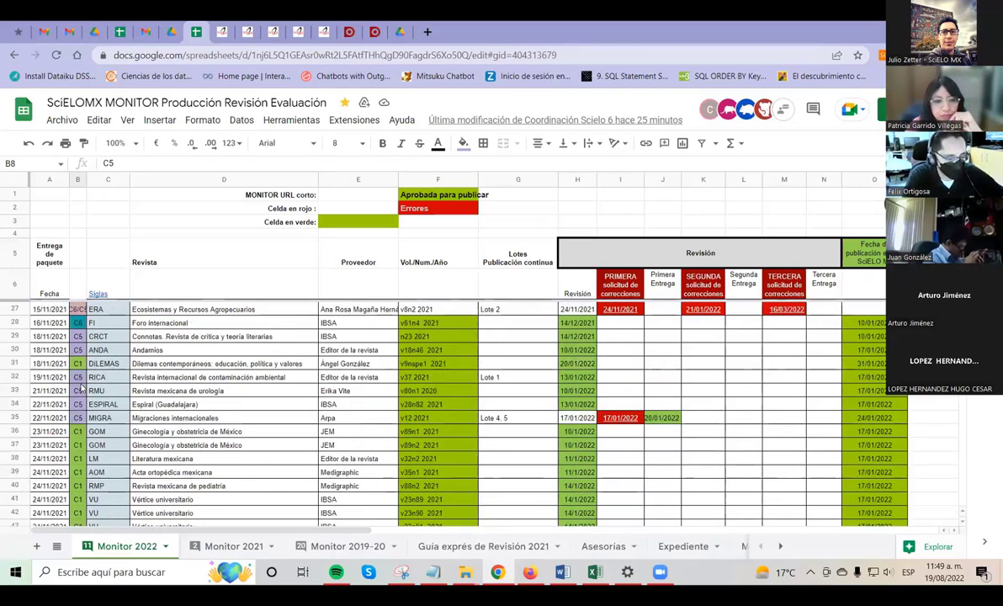
{"action": "scroll", "coordinate": [80, 389], "scroll_direction": "up", "scroll_amount": 6}
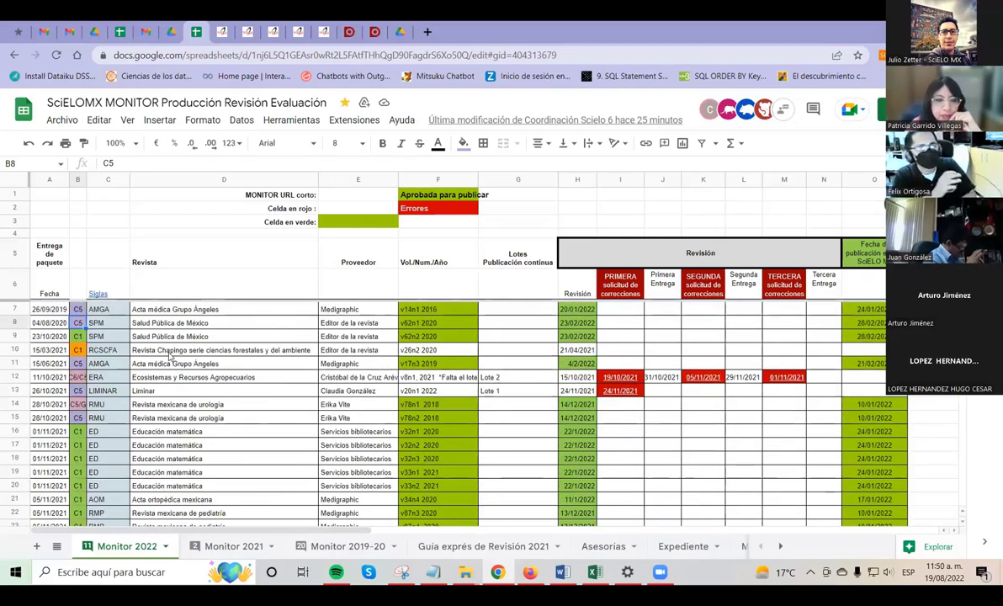
{"action": "scroll", "coordinate": [214, 365], "scroll_direction": "down", "scroll_amount": 3}
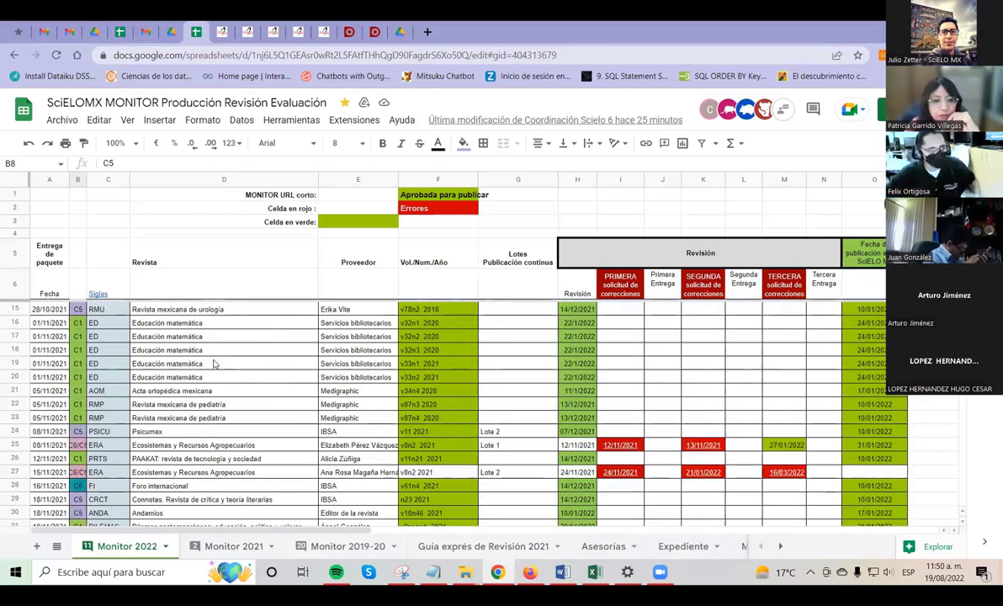
{"action": "scroll", "coordinate": [213, 364], "scroll_direction": "down", "scroll_amount": 4}
{"action": "scroll", "coordinate": [207, 370], "scroll_direction": "down", "scroll_amount": 5}
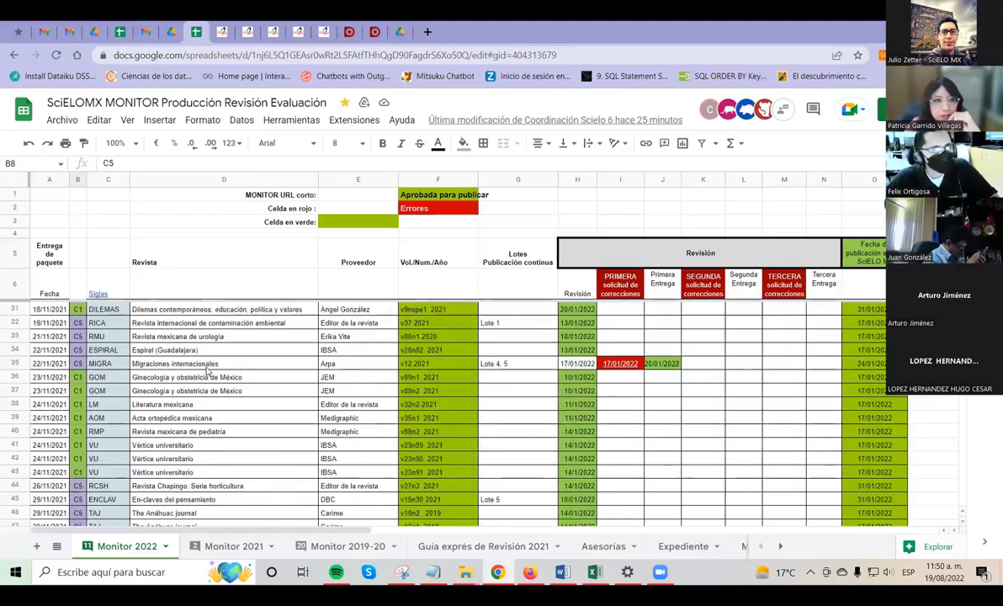
{"action": "scroll", "coordinate": [202, 404], "scroll_direction": "down", "scroll_amount": 20}
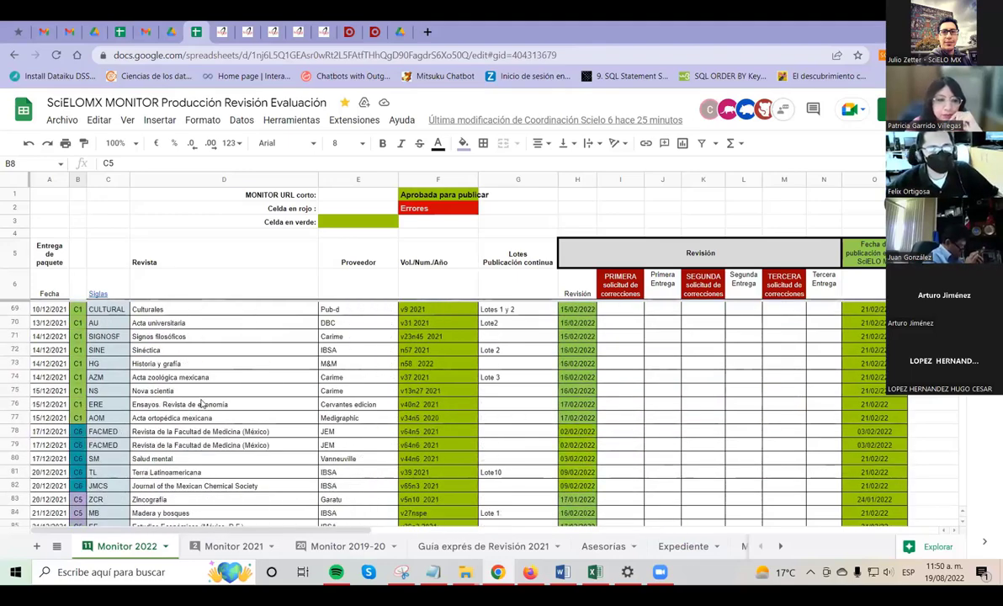
{"action": "scroll", "coordinate": [209, 423], "scroll_direction": "down", "scroll_amount": 16}
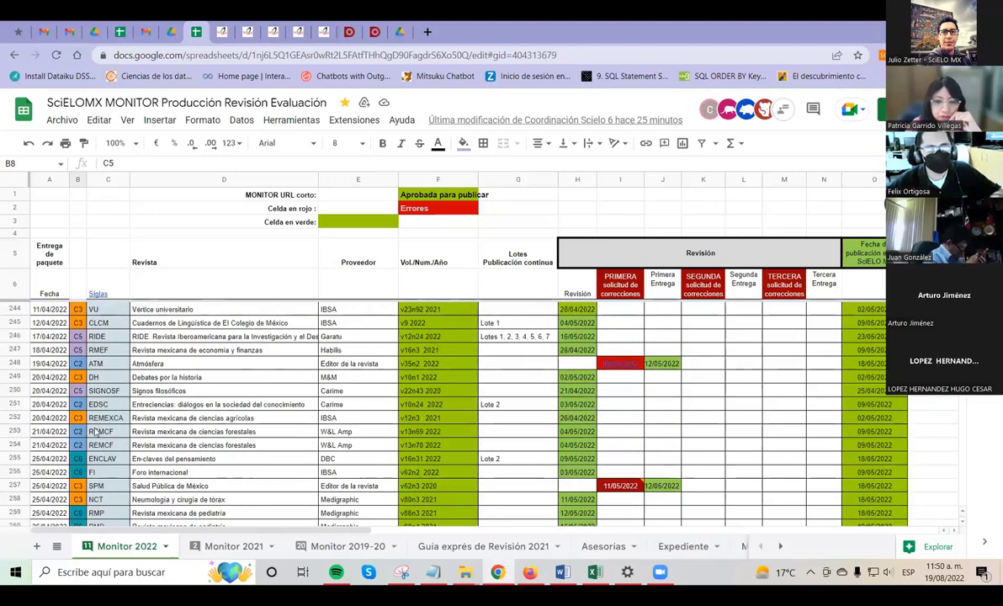
- Read the comment on the first correction request for Medicina crítica v34n5 2020 and check its volume and publication date cells
{"action": "scroll", "coordinate": [278, 419], "scroll_direction": "up", "scroll_amount": 4}
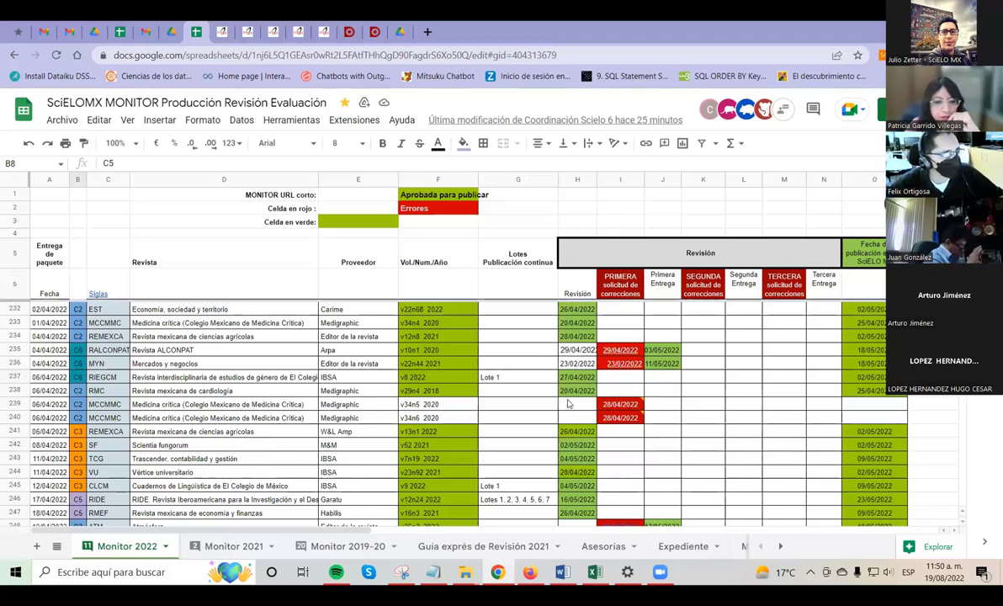
{"action": "mouse_move", "coordinate": [610, 408]}
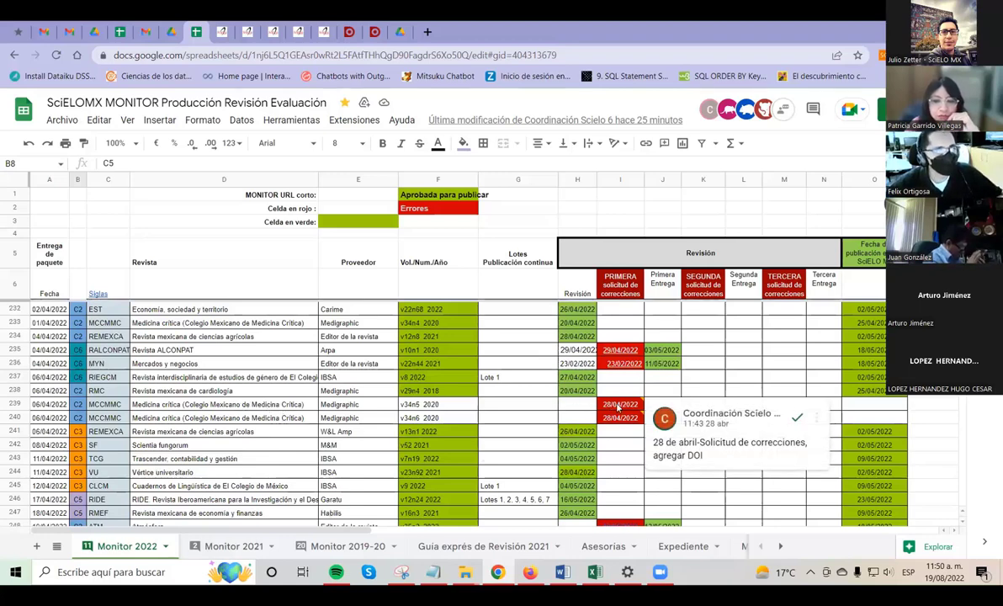
{"action": "left_click", "coordinate": [255, 408]}
{"action": "left_click", "coordinate": [419, 404]}
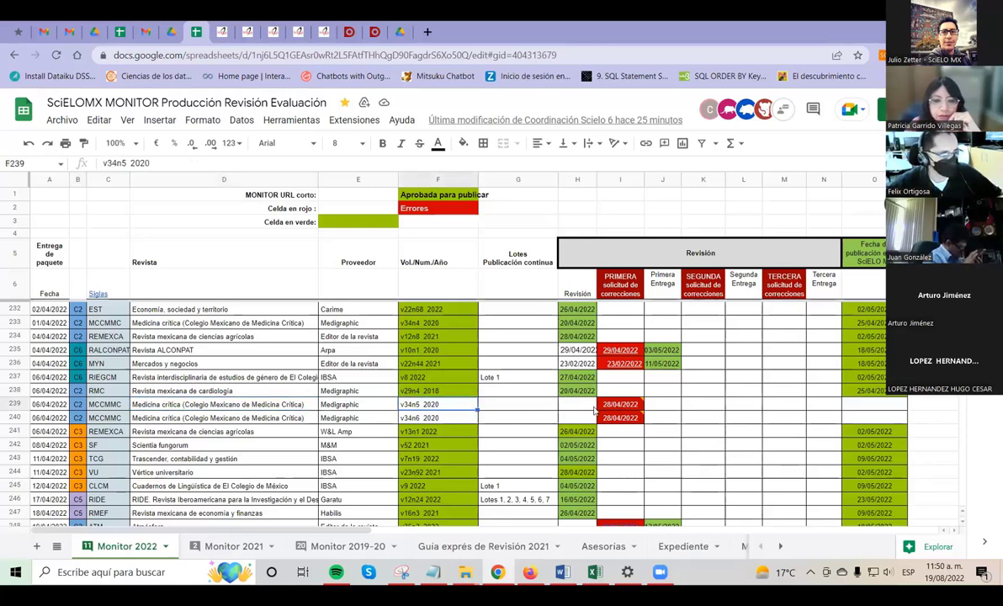
{"action": "mouse_move", "coordinate": [614, 407]}
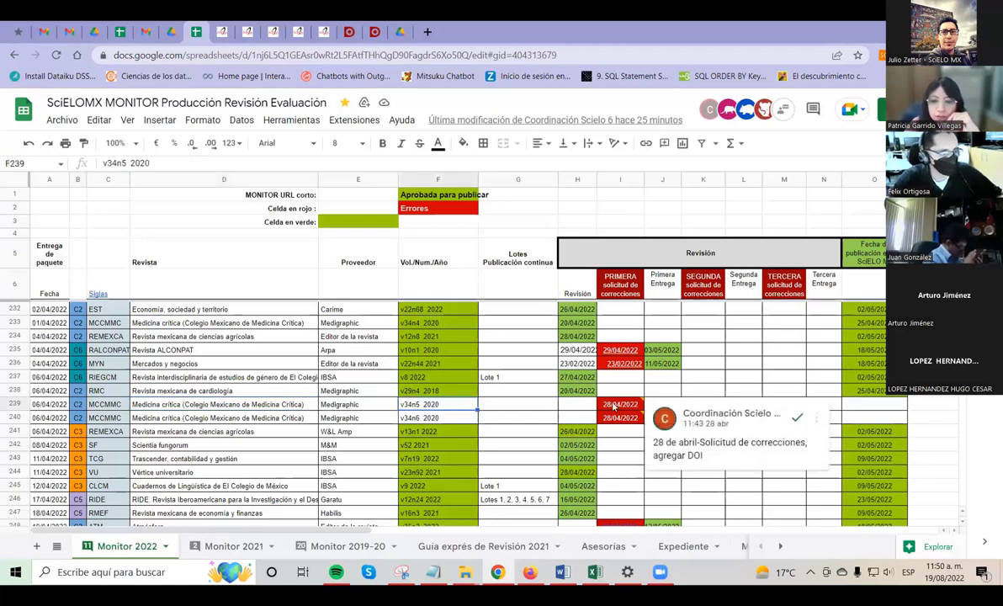
{"action": "left_click", "coordinate": [874, 405]}
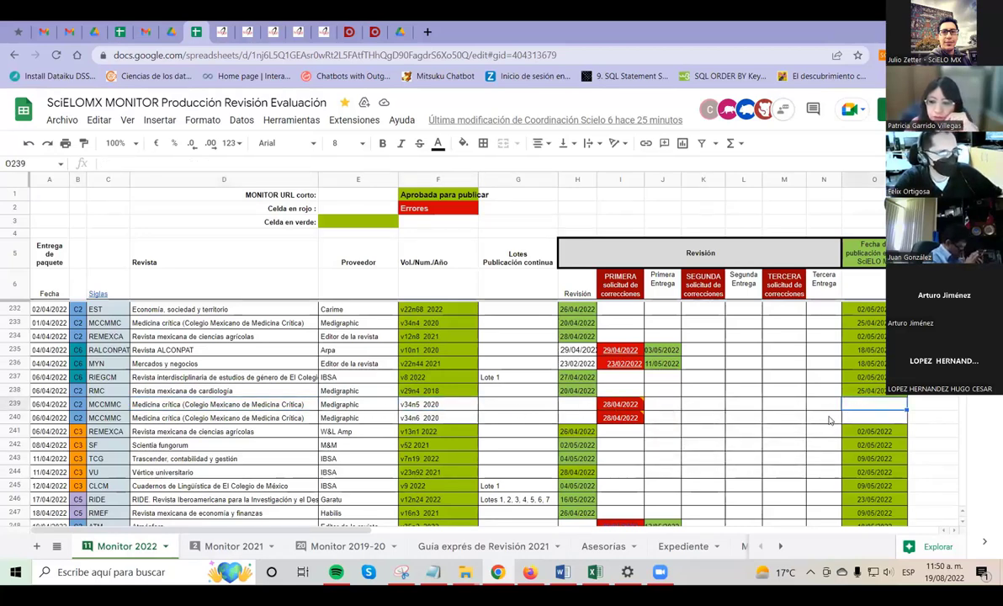
{"action": "left_click", "coordinate": [872, 389]}
{"action": "left_click", "coordinate": [871, 407]}
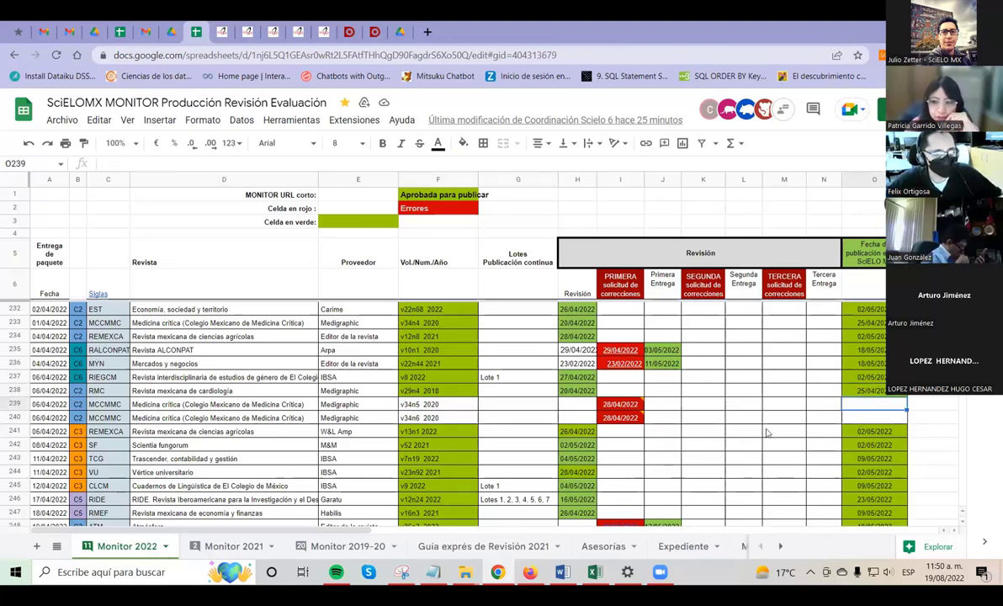
- Check the journal name and provider cells of the Medicina crítica v34n5 2020 entry in row 239
{"action": "left_click", "coordinate": [291, 405]}
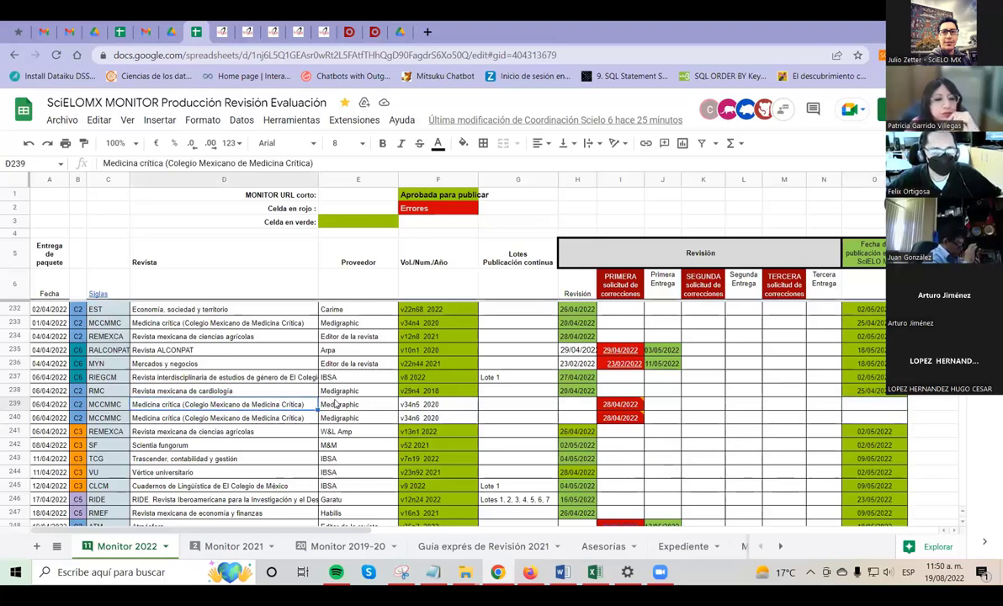
{"action": "left_click", "coordinate": [339, 406]}
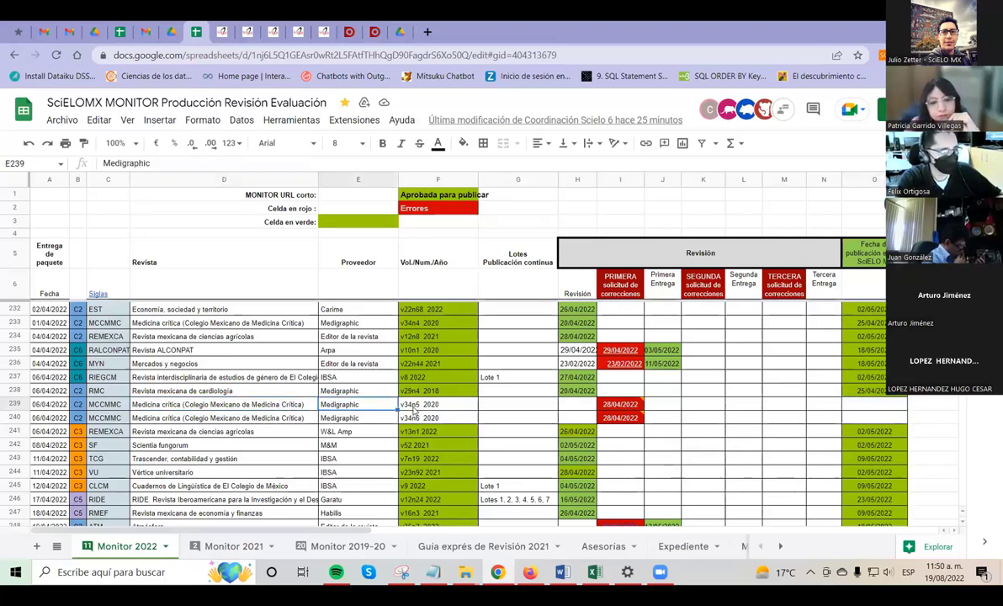
{"action": "key", "text": "Right"}
{"action": "left_click", "coordinate": [300, 409]}
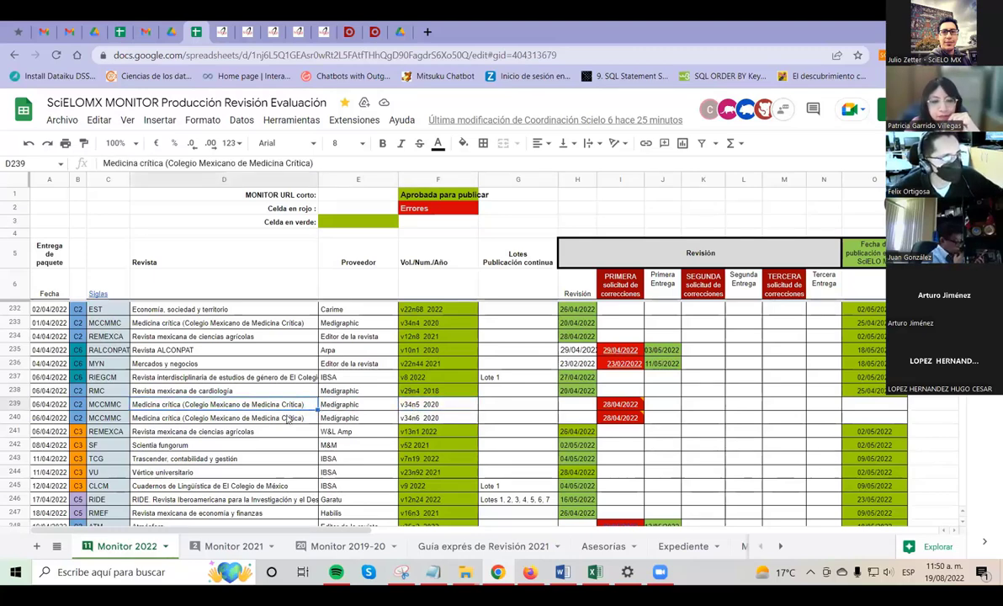
{"action": "left_click", "coordinate": [327, 408]}
{"action": "left_click", "coordinate": [265, 409]}
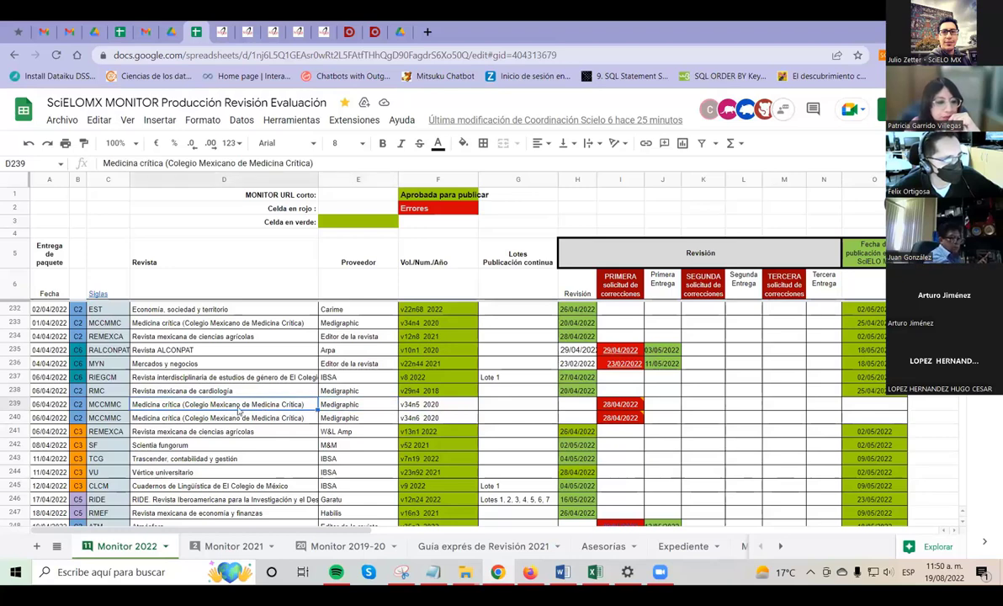
- Go to the August 2022 deliveries and inspect the journal name and abbreviation of the Acta poética entry
{"action": "scroll", "coordinate": [267, 380], "scroll_direction": "down", "scroll_amount": 2}
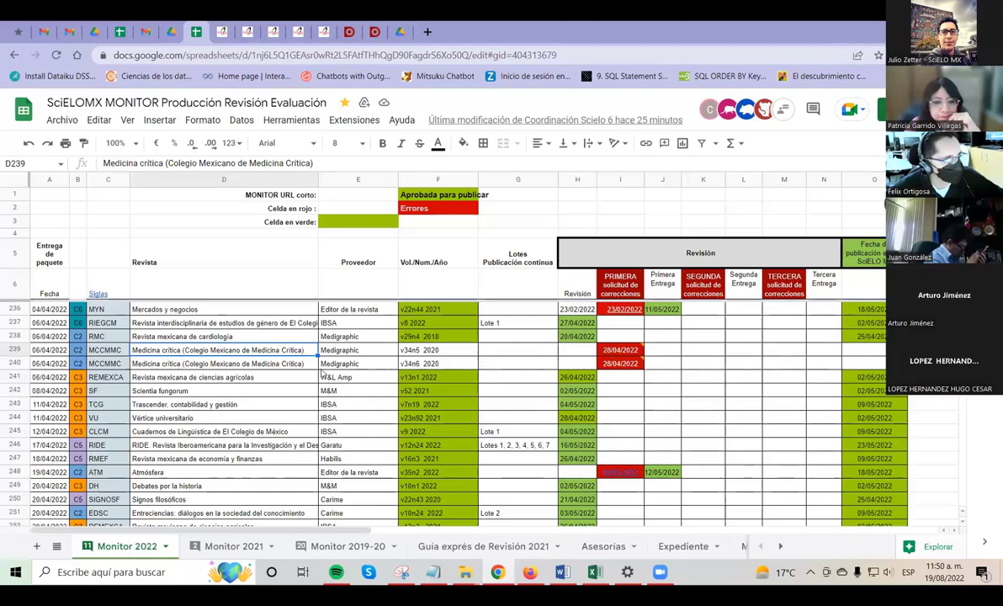
{"action": "scroll", "coordinate": [324, 370], "scroll_direction": "down", "scroll_amount": 4}
{"action": "scroll", "coordinate": [322, 373], "scroll_direction": "down", "scroll_amount": 20}
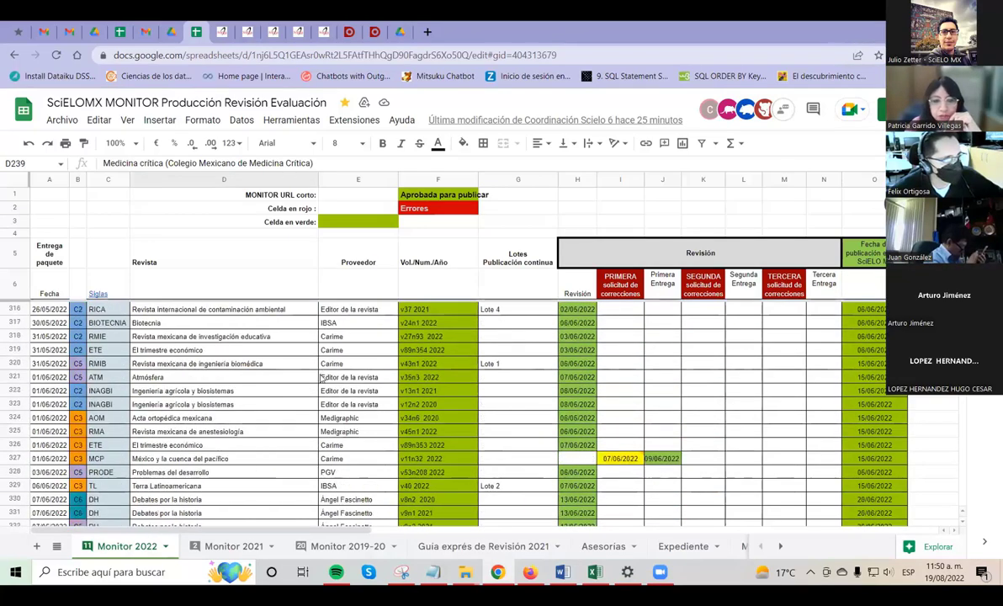
{"action": "scroll", "coordinate": [321, 383], "scroll_direction": "down", "scroll_amount": 20}
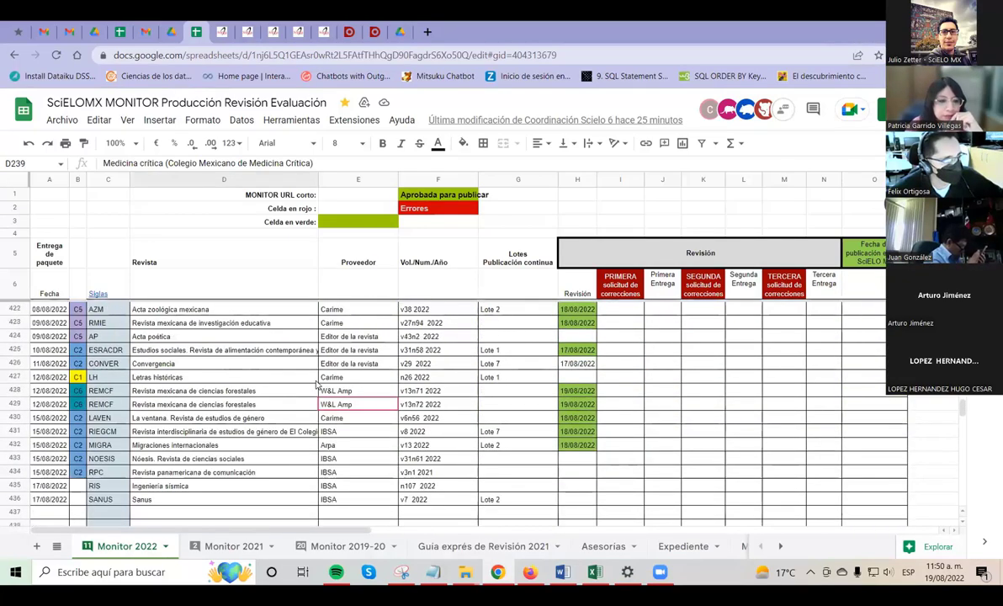
{"action": "scroll", "coordinate": [321, 400], "scroll_direction": "down", "scroll_amount": 2}
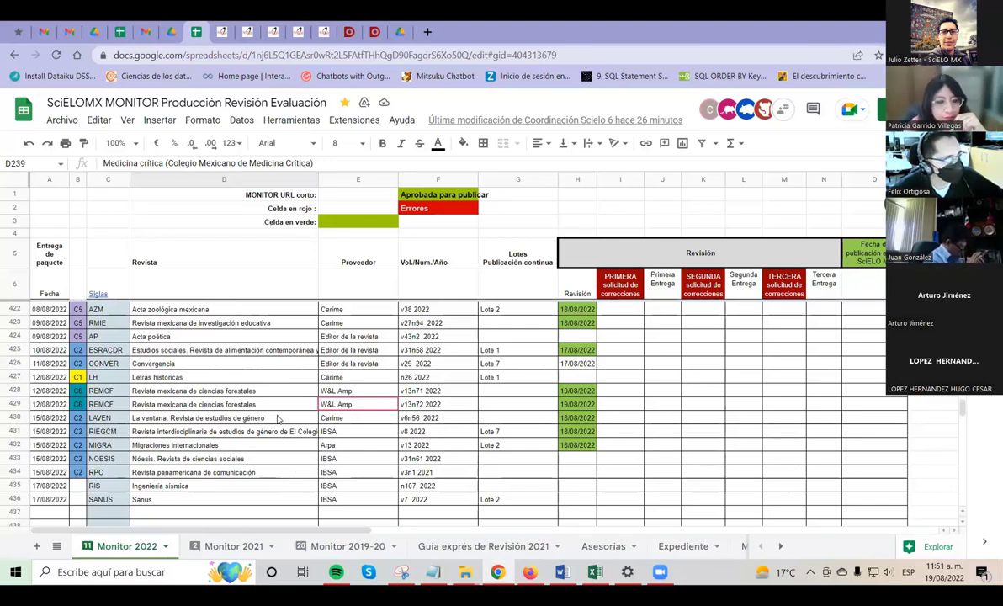
{"action": "left_click", "coordinate": [265, 339]}
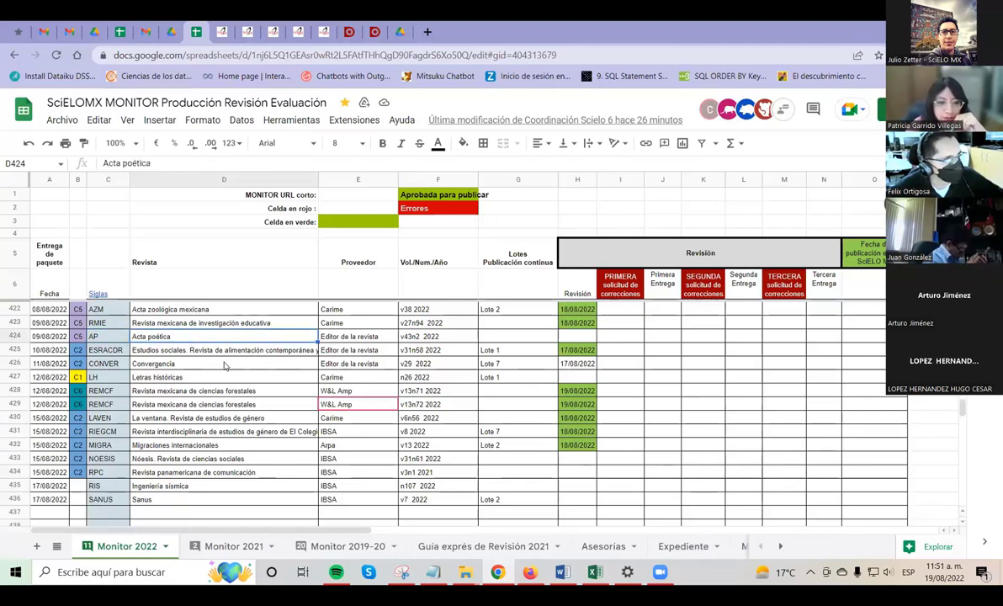
{"action": "scroll", "coordinate": [88, 388], "scroll_direction": "up", "scroll_amount": 2}
{"action": "left_click", "coordinate": [90, 389]}
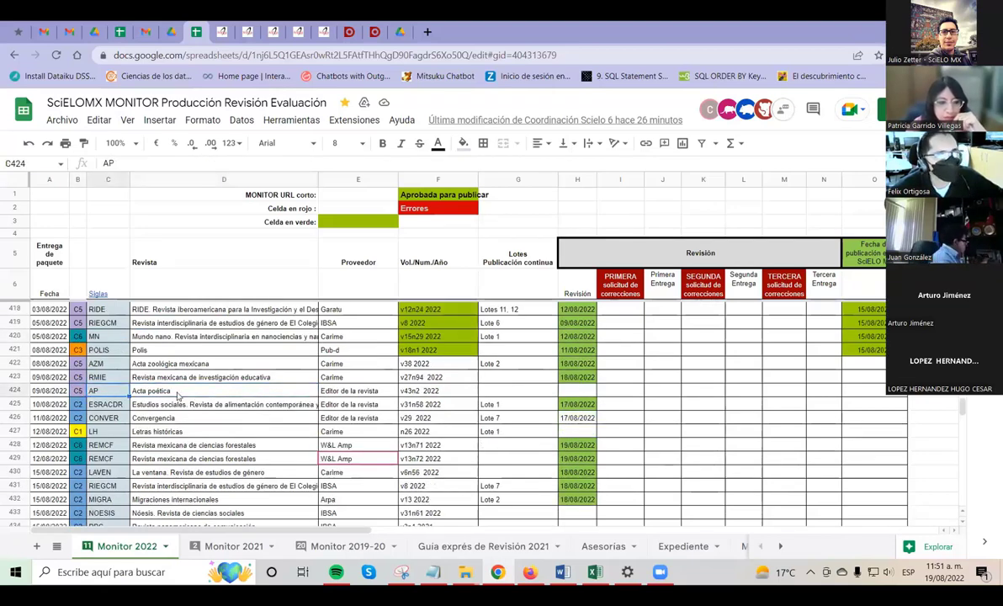
{"action": "left_click", "coordinate": [160, 391]}
- Look through the late July and August 2022 deliveries, comparing their review and publication status
{"action": "scroll", "coordinate": [261, 402], "scroll_direction": "down", "scroll_amount": 4}
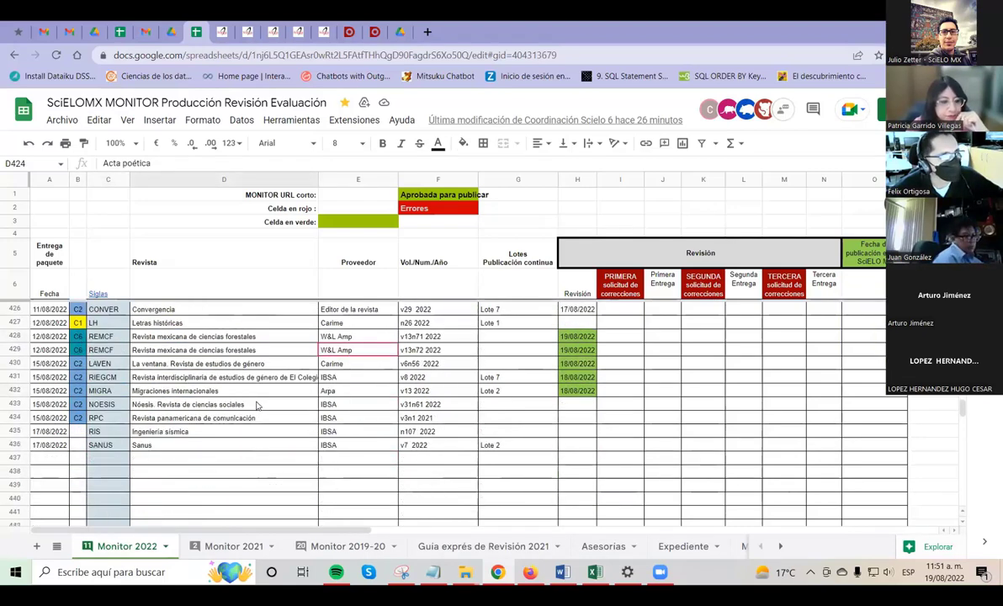
{"action": "scroll", "coordinate": [329, 420], "scroll_direction": "up", "scroll_amount": 2}
{"action": "scroll", "coordinate": [329, 420], "scroll_direction": "up", "scroll_amount": 2}
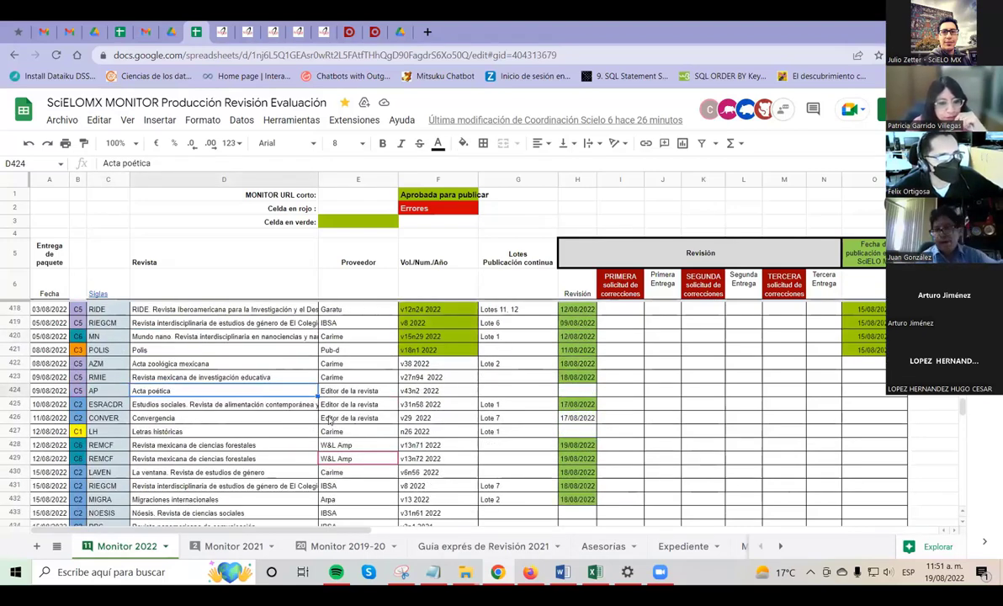
{"action": "scroll", "coordinate": [329, 420], "scroll_direction": "up", "scroll_amount": 6}
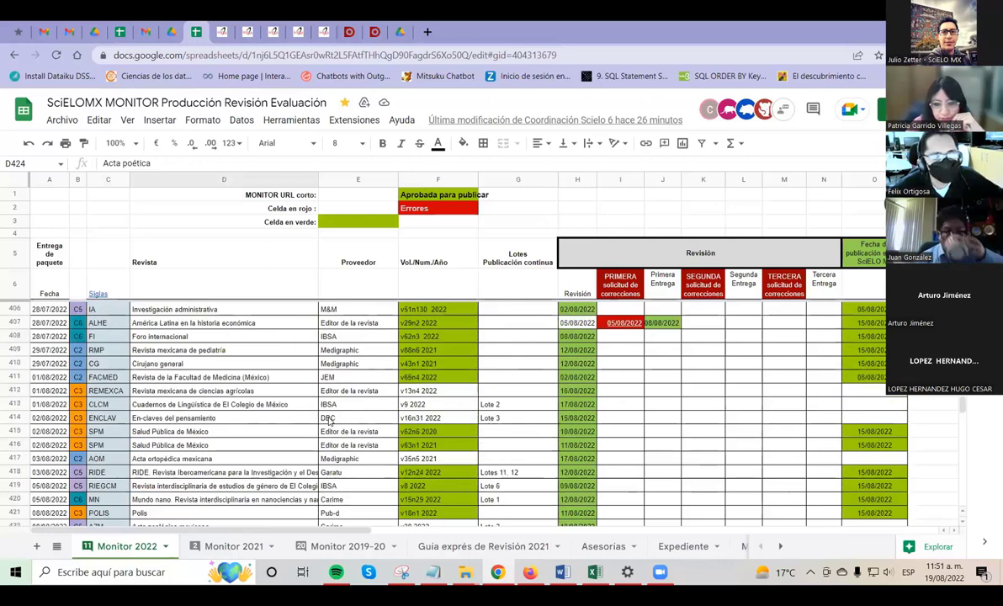
{"action": "scroll", "coordinate": [329, 420], "scroll_direction": "down", "scroll_amount": 4}
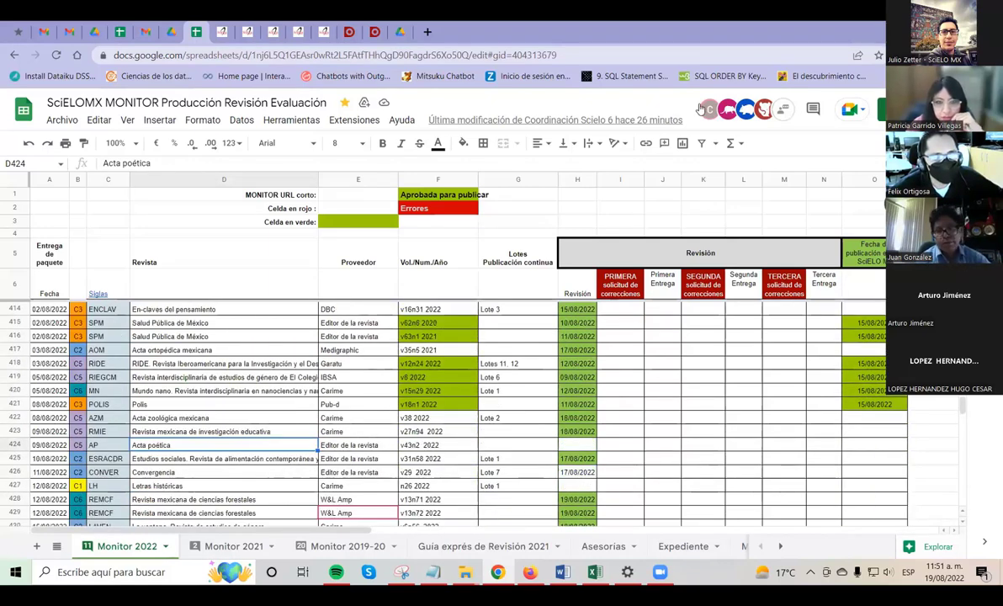
{"action": "scroll", "coordinate": [383, 408], "scroll_direction": "down", "scroll_amount": 6}
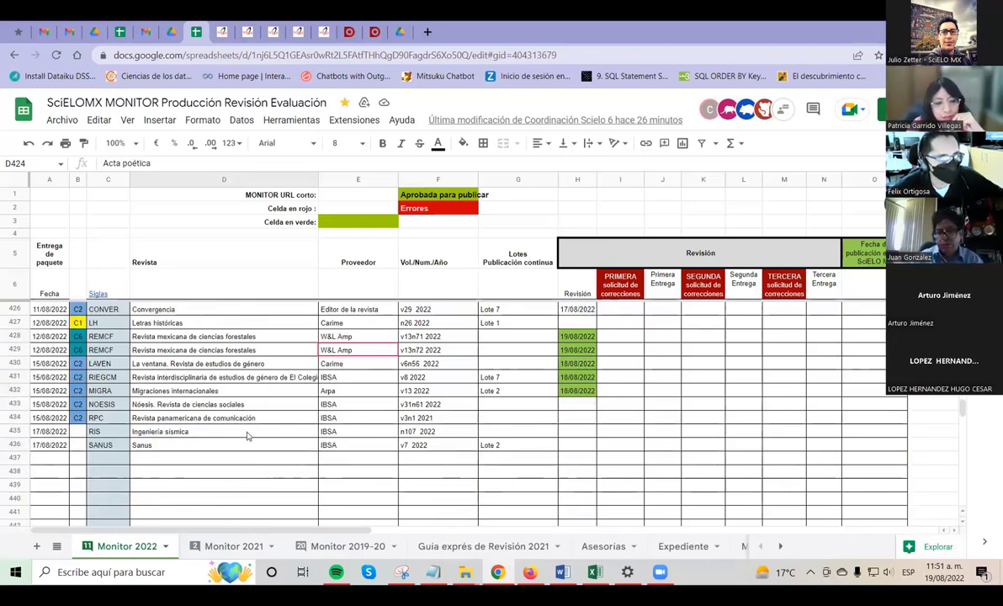
{"action": "scroll", "coordinate": [254, 434], "scroll_direction": "up", "scroll_amount": 8}
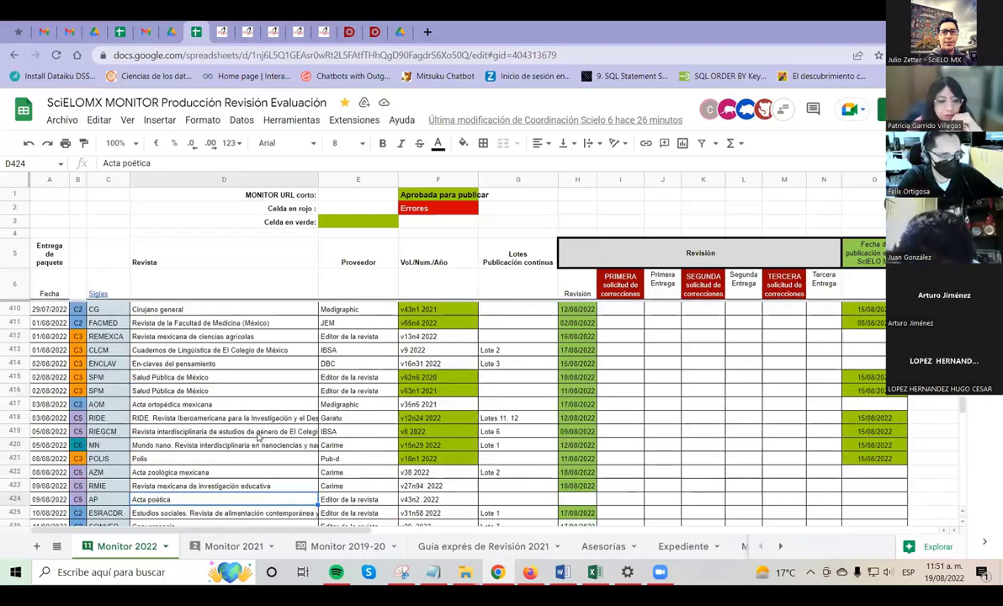
- Review the latest August 2022 deliveries down to the final entries, checking which packages have a review date
{"action": "scroll", "coordinate": [297, 454], "scroll_direction": "up", "scroll_amount": 6}
{"action": "scroll", "coordinate": [297, 455], "scroll_direction": "down", "scroll_amount": 10}
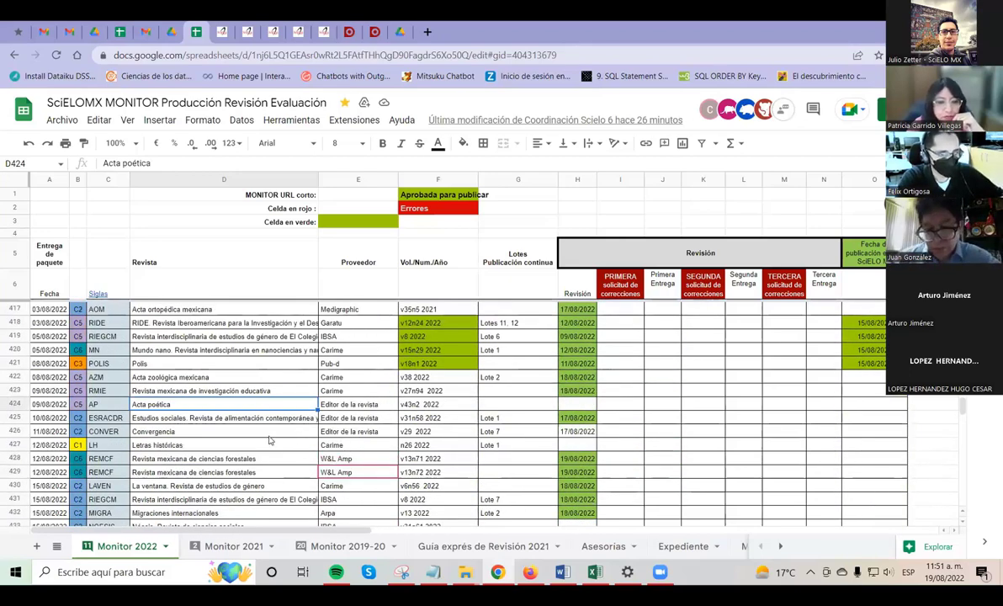
{"action": "scroll", "coordinate": [382, 518], "scroll_direction": "down", "scroll_amount": 4}
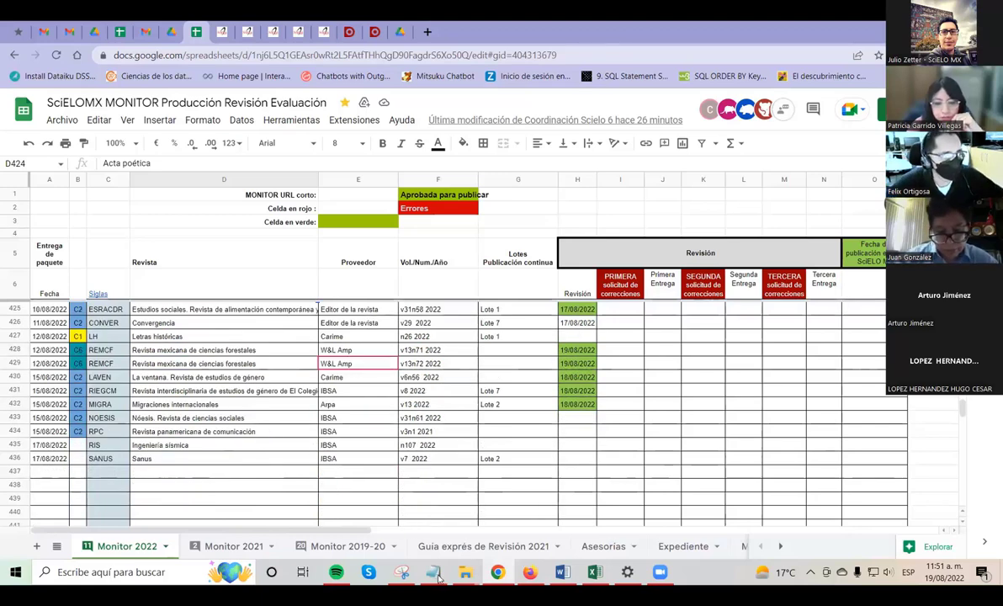
{"action": "mouse_move", "coordinate": [440, 580]}
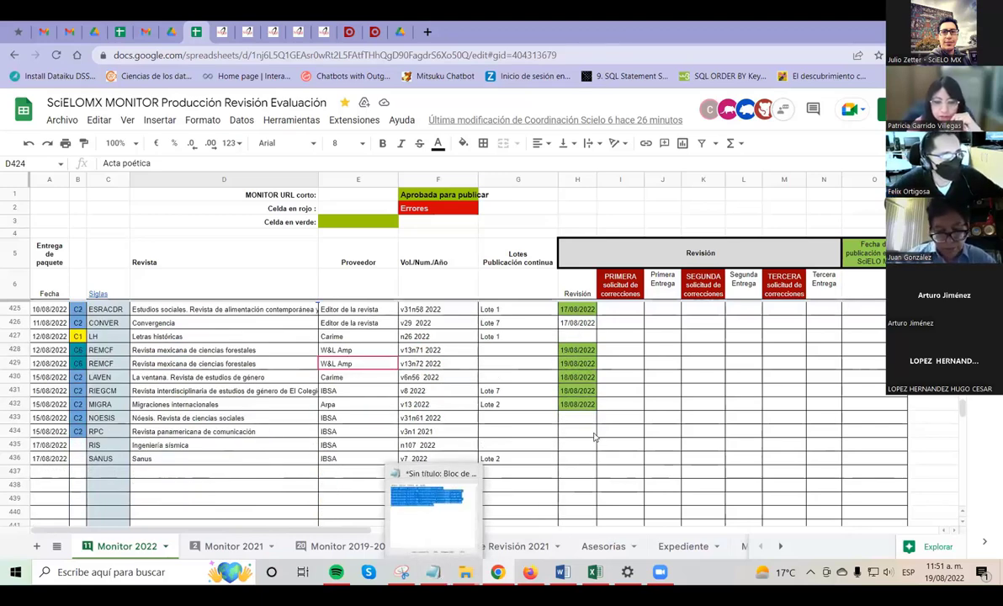
{"action": "scroll", "coordinate": [431, 380], "scroll_direction": "up", "scroll_amount": 7}
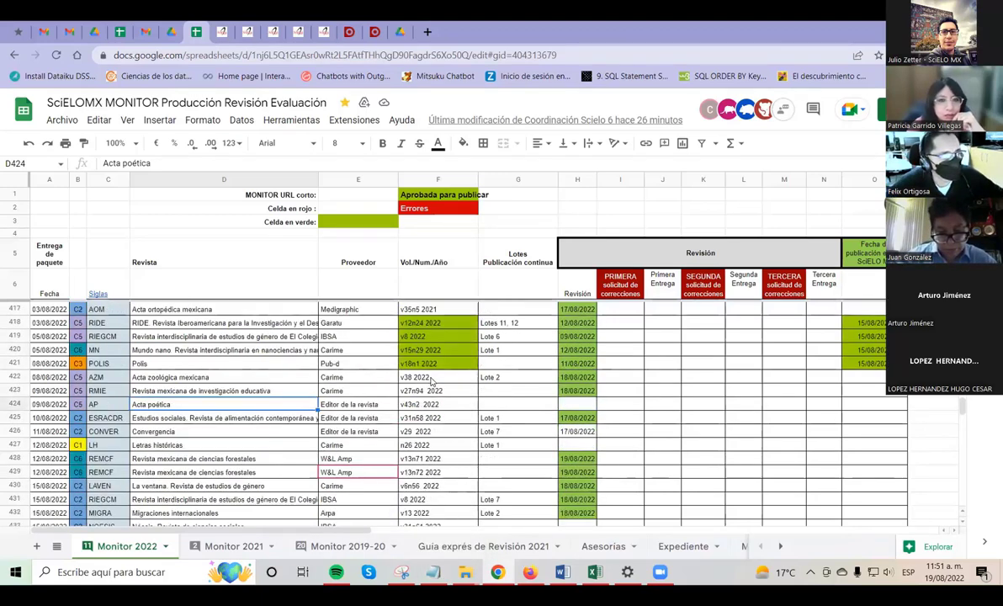
{"action": "scroll", "coordinate": [431, 380], "scroll_direction": "up", "scroll_amount": 2}
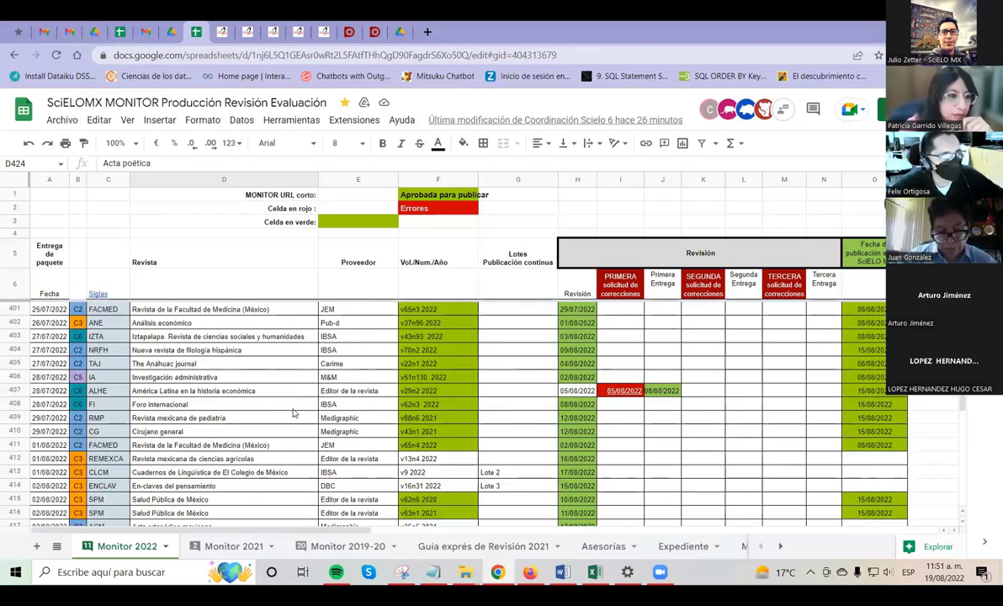
{"action": "scroll", "coordinate": [278, 387], "scroll_direction": "down", "scroll_amount": 11}
{"action": "scroll", "coordinate": [286, 401], "scroll_direction": "up", "scroll_amount": 4}
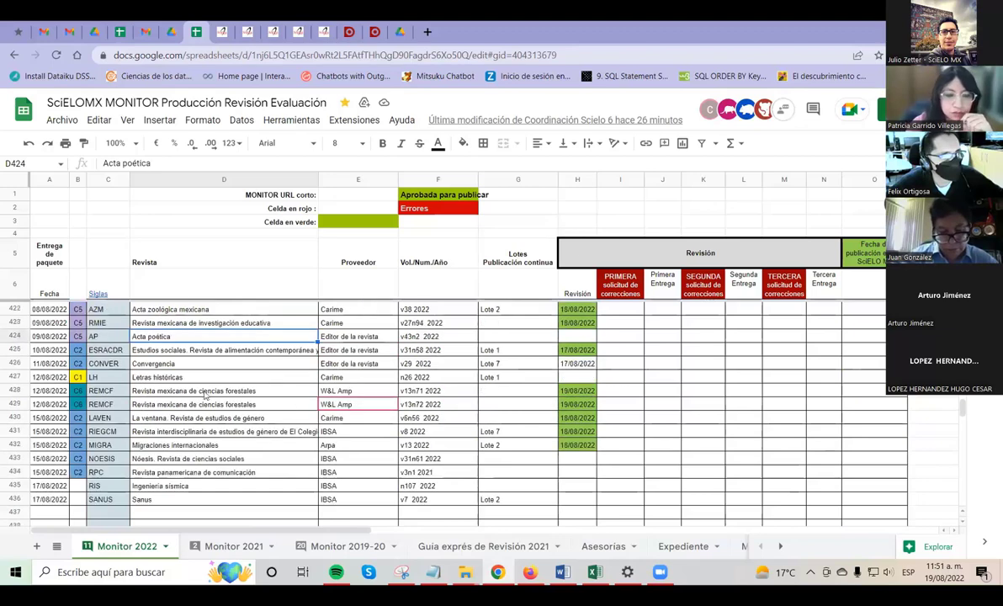
{"action": "scroll", "coordinate": [205, 401], "scroll_direction": "up", "scroll_amount": 1}
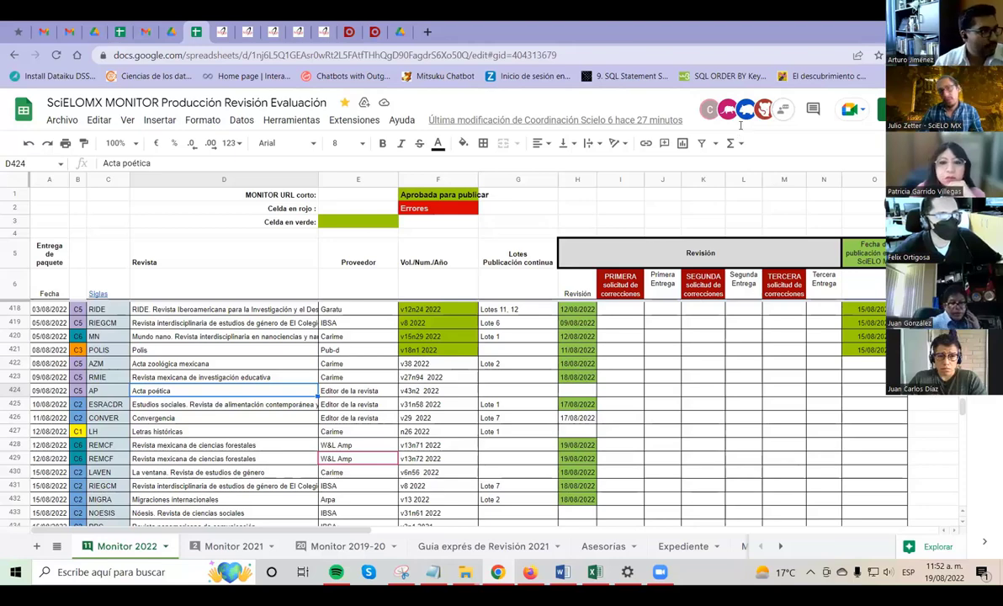
- Try to open the Wayta site at wayta.org in a new browser tab
{"action": "left_click", "coordinate": [427, 31]}
{"action": "left_click", "coordinate": [463, 54]}
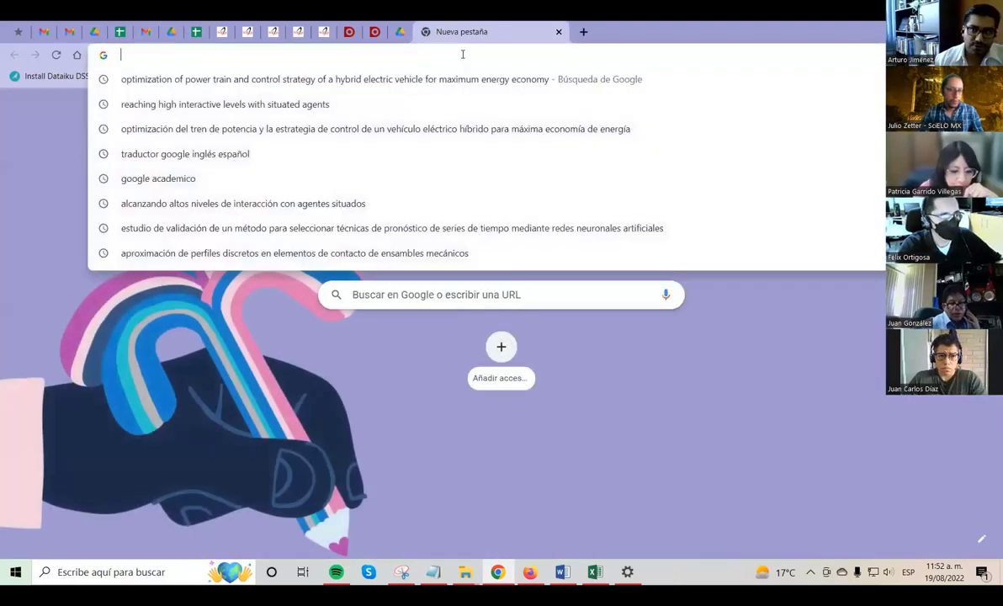
{"action": "type", "text": "wayta.org"}
{"action": "key", "text": "Return"}
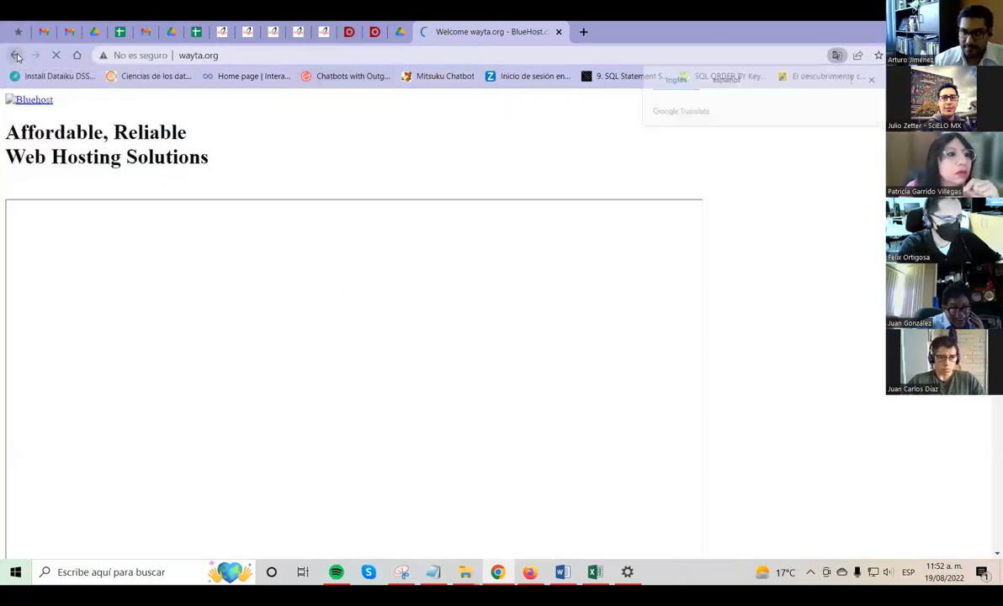
{"action": "left_click", "coordinate": [15, 56]}
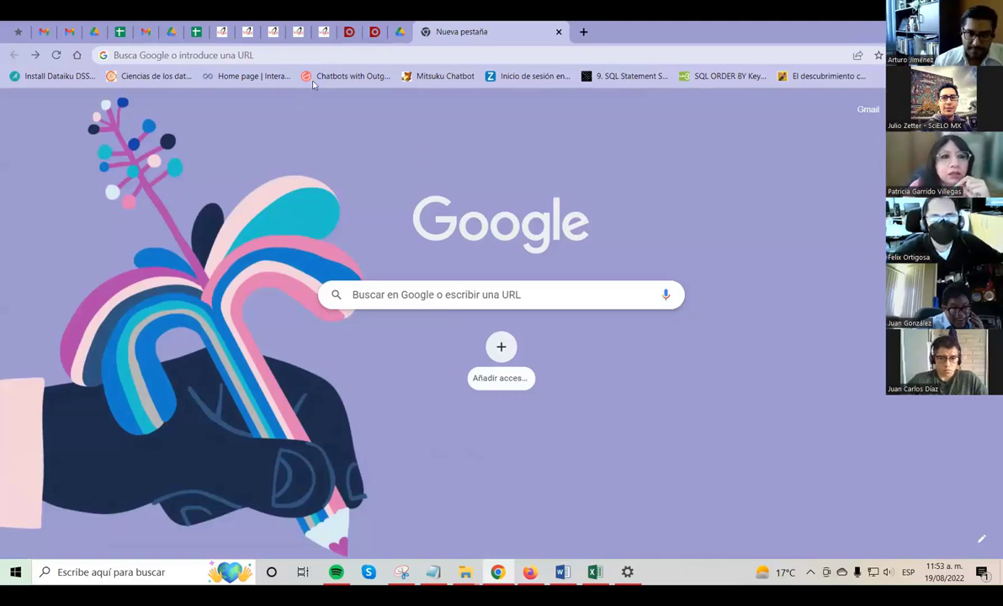
- Search the web for "wayta scielo" and open the Wayta site at wayta.scielo.org
{"action": "left_click", "coordinate": [330, 56]}
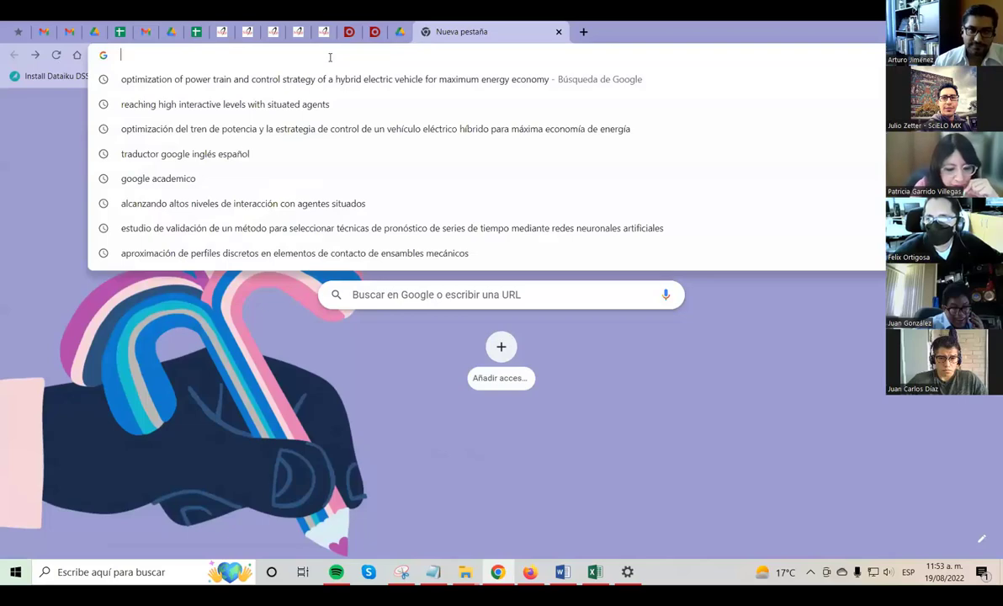
{"action": "type", "text": "wayta"}
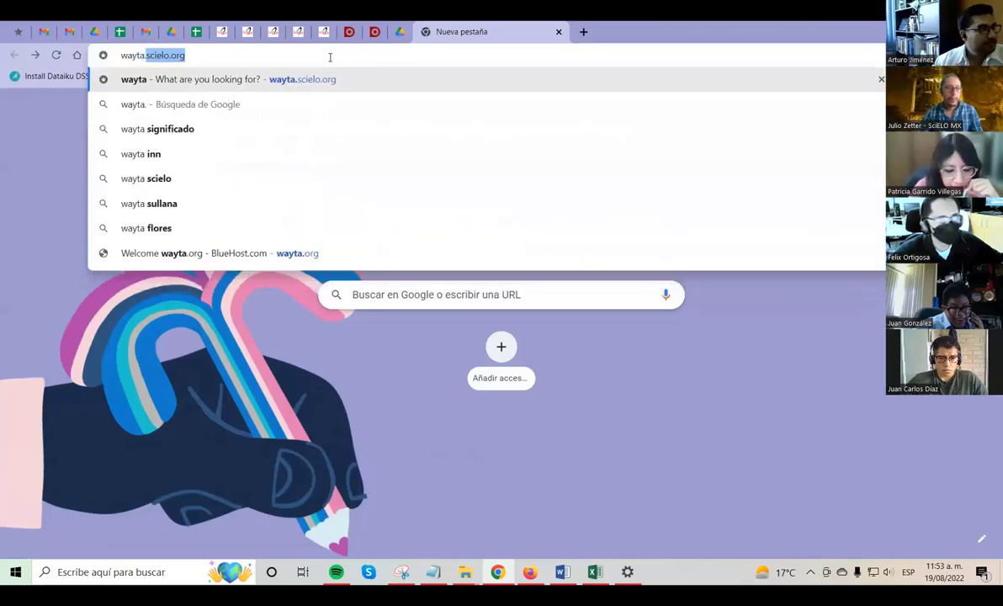
{"action": "type", "text": ".org"}
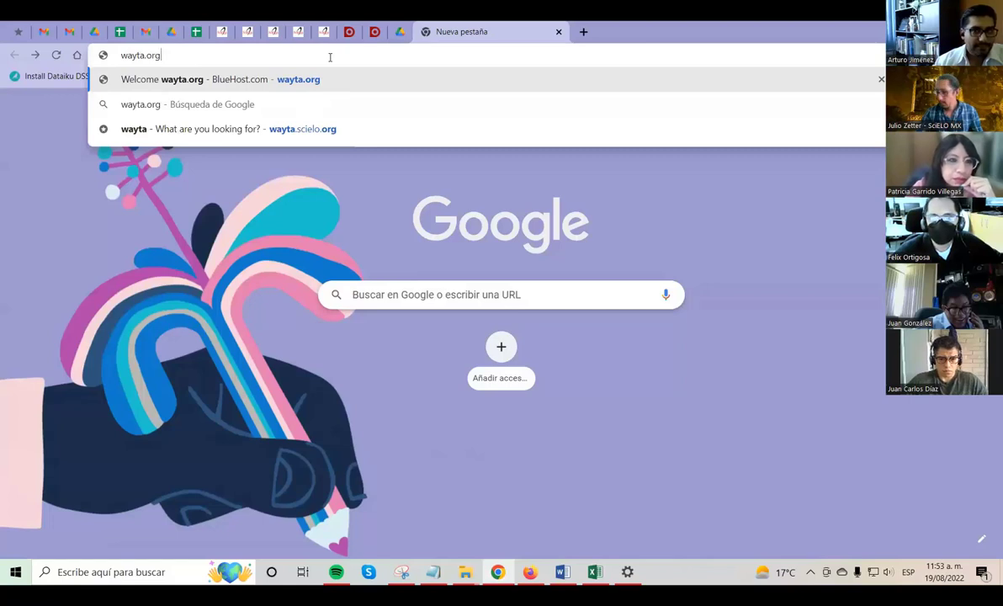
{"action": "key", "text": "BackSpace"}
{"action": "key", "text": "BackSpace"}
{"action": "key", "text": "BackSpace"}
{"action": "key", "text": "BackSpace"}
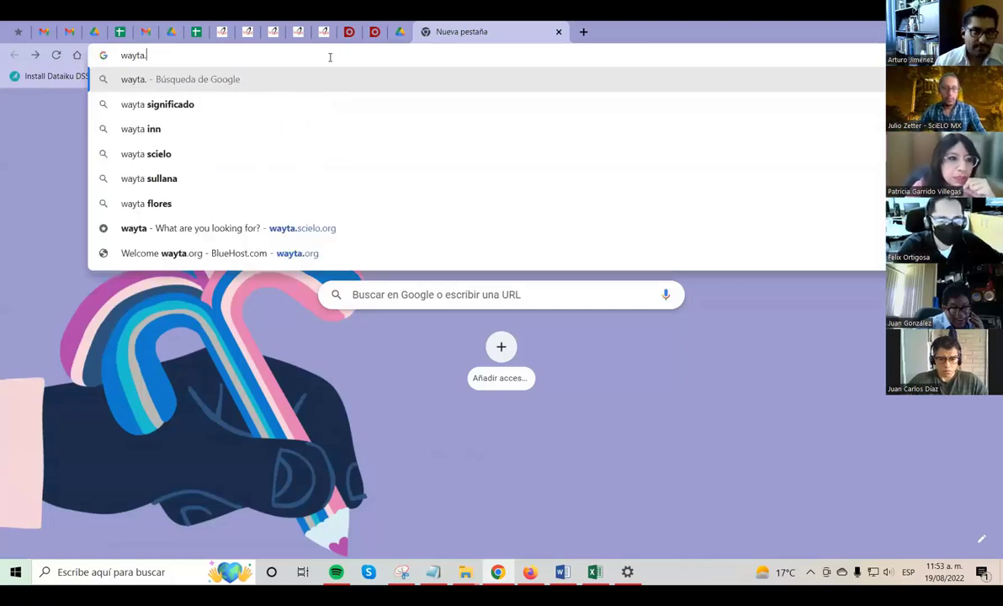
{"action": "key", "text": "Down"}
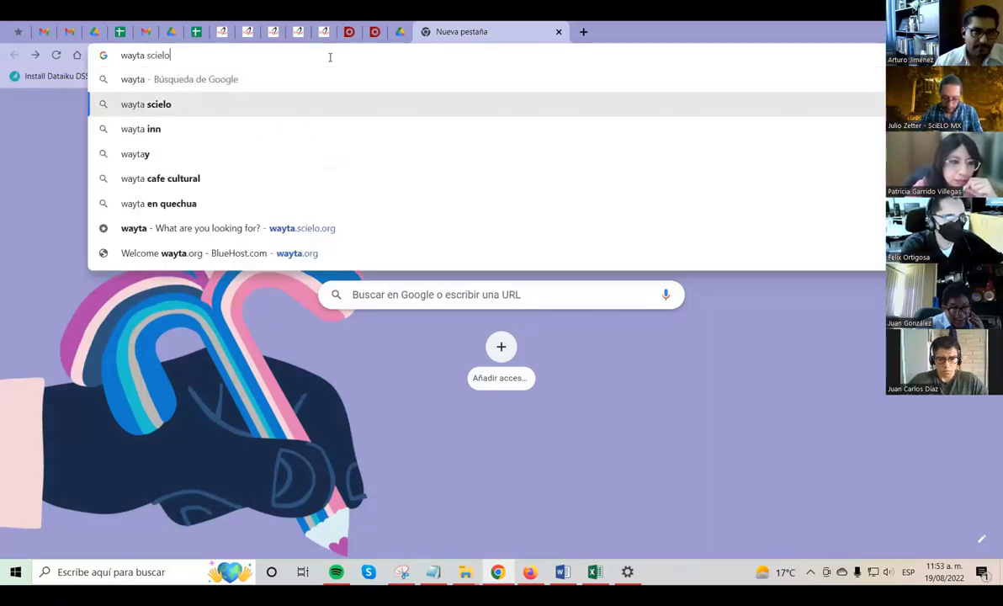
{"action": "key", "text": "Return"}
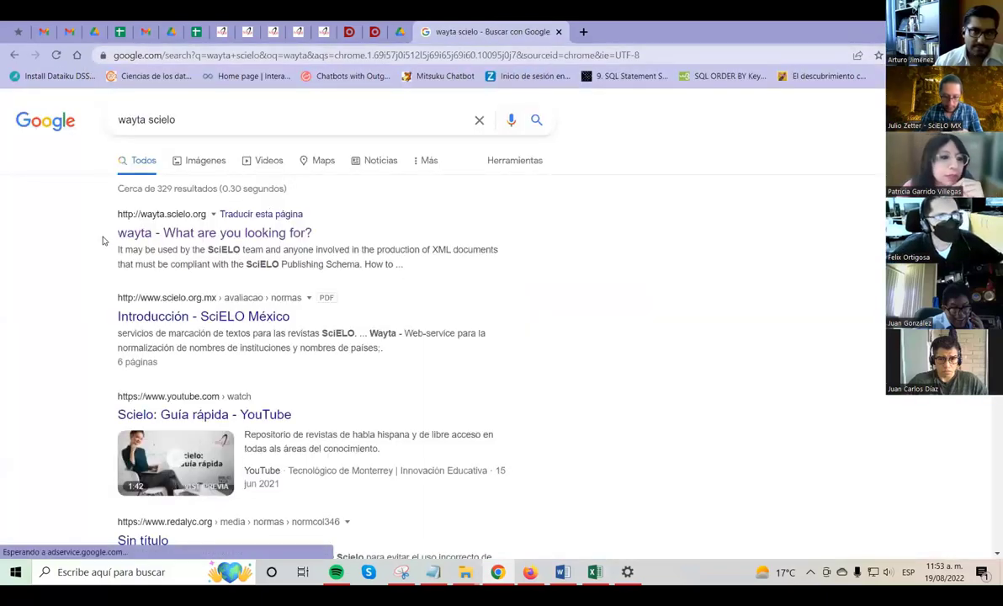
{"action": "left_click", "coordinate": [175, 229]}
{"action": "left_click", "coordinate": [179, 159]}
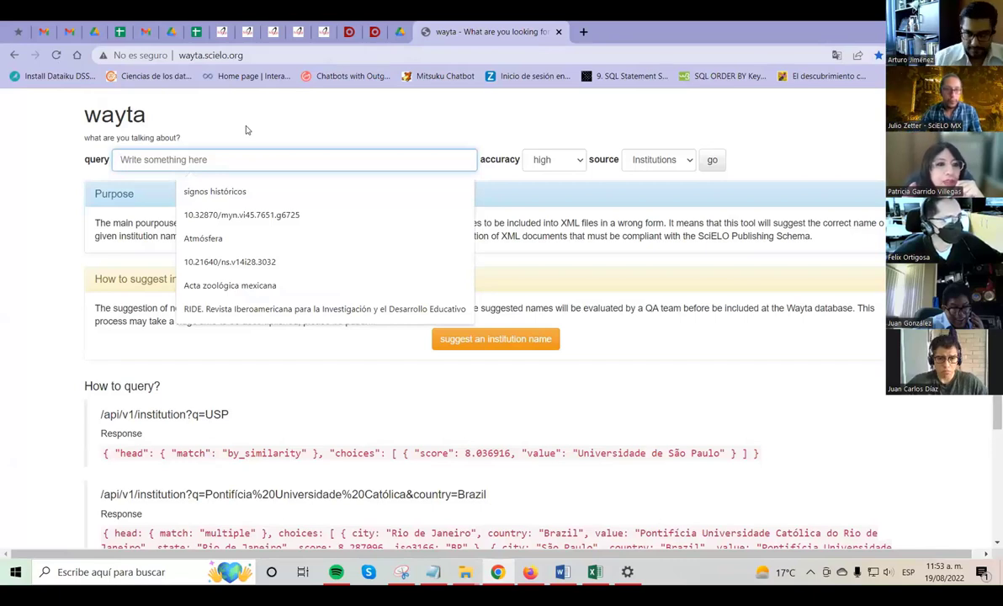
{"action": "type", "text": "el"}
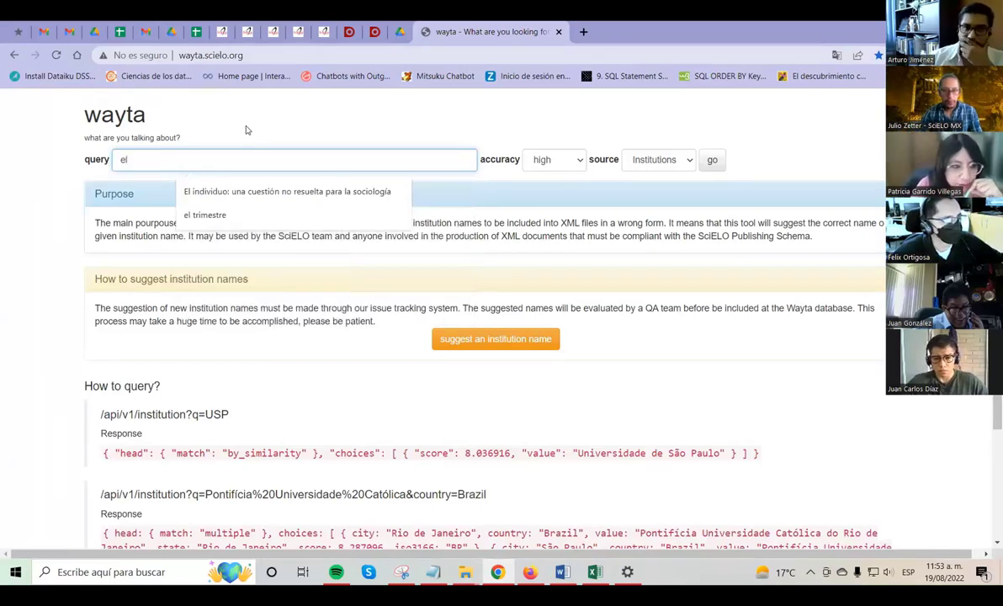
{"action": "type", "text": " colehio"}
{"action": "key", "text": "BackSpace"}
{"action": "key", "text": "BackSpace"}
{"action": "key", "text": "BackSpace"}
{"action": "key", "text": "BackSpace"}
{"action": "key", "text": "BackSpace"}
{"action": "key", "text": "BackSpace"}
{"action": "key", "text": "BackSpace"}
{"action": "key", "text": "BackSpace"}
{"action": "key", "text": "BackSpace"}
{"action": "key", "text": "BackSpace"}
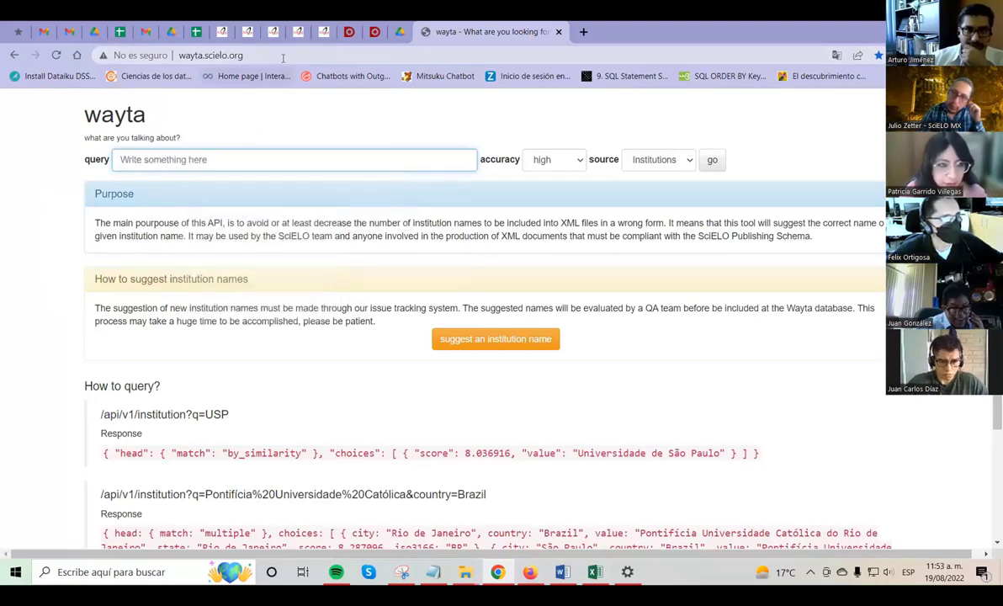
{"action": "left_click", "coordinate": [283, 55]}
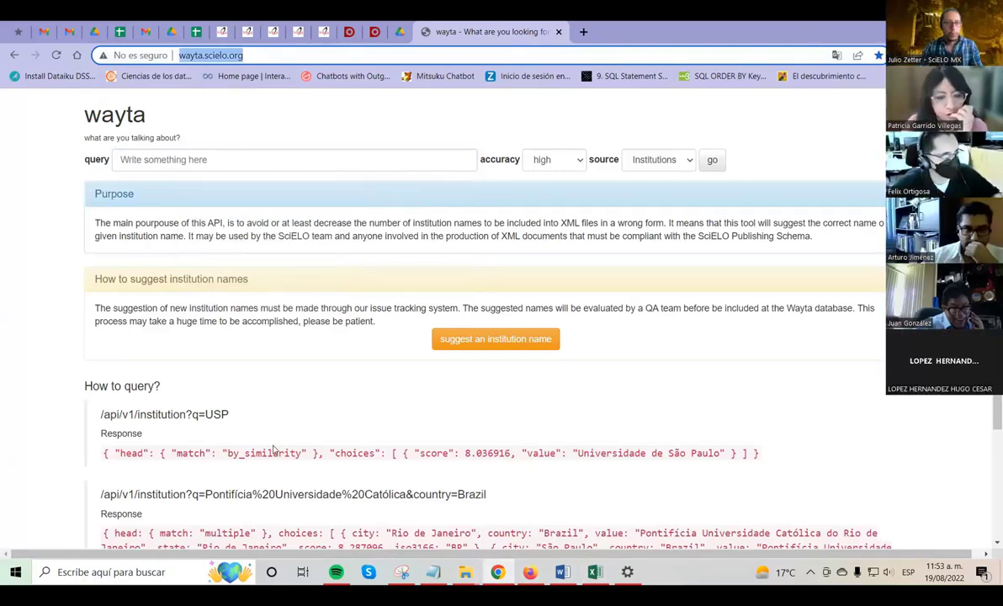
- Query Wayta for the institution "El Colegio de México" with high accuracy and Institutions as the source
{"action": "left_click", "coordinate": [226, 154]}
{"action": "type", "text": "El"}
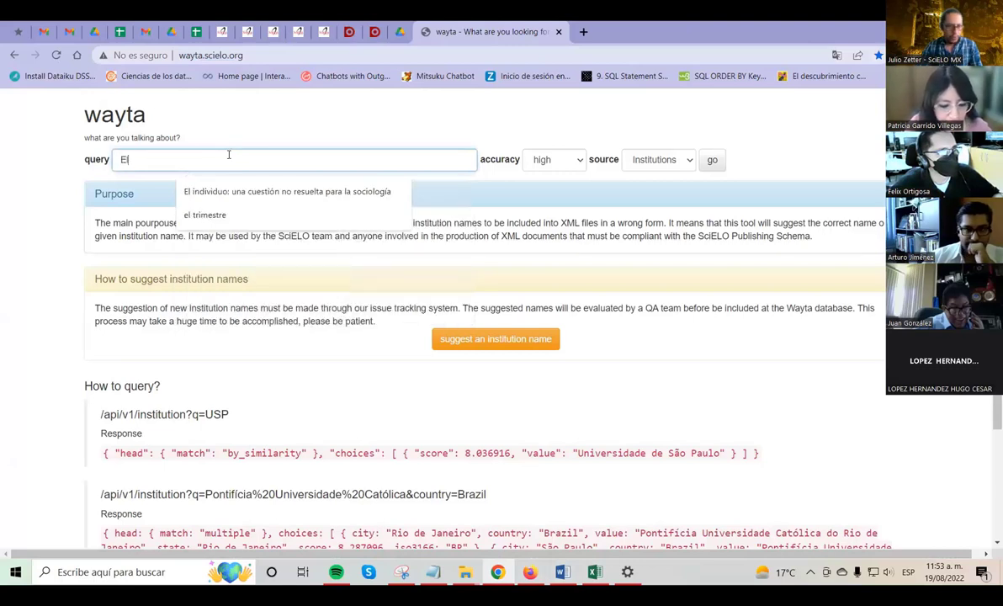
{"action": "type", "text": " colegio de"}
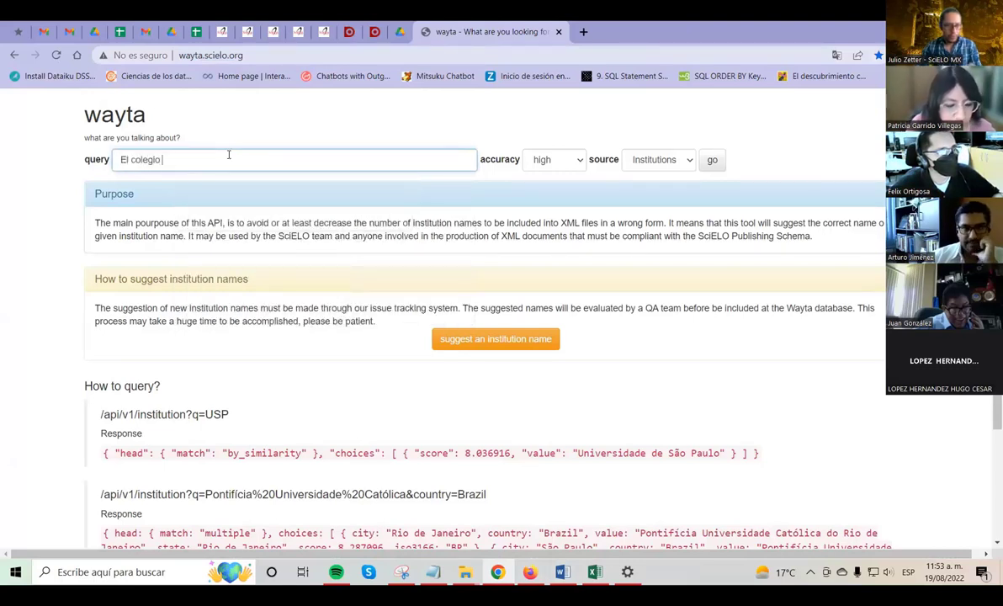
{"action": "key", "text": "BackSpace"}
{"action": "key", "text": "BackSpace"}
{"action": "key", "text": "BackSpace"}
{"action": "key", "text": "BackSpace"}
{"action": "key", "text": "BackSpace"}
{"action": "key", "text": "BackSpace"}
{"action": "key", "text": "BackSpace"}
{"action": "key", "text": "BackSpace"}
{"action": "key", "text": "BackSpace"}
{"action": "key", "text": "BackSpace"}
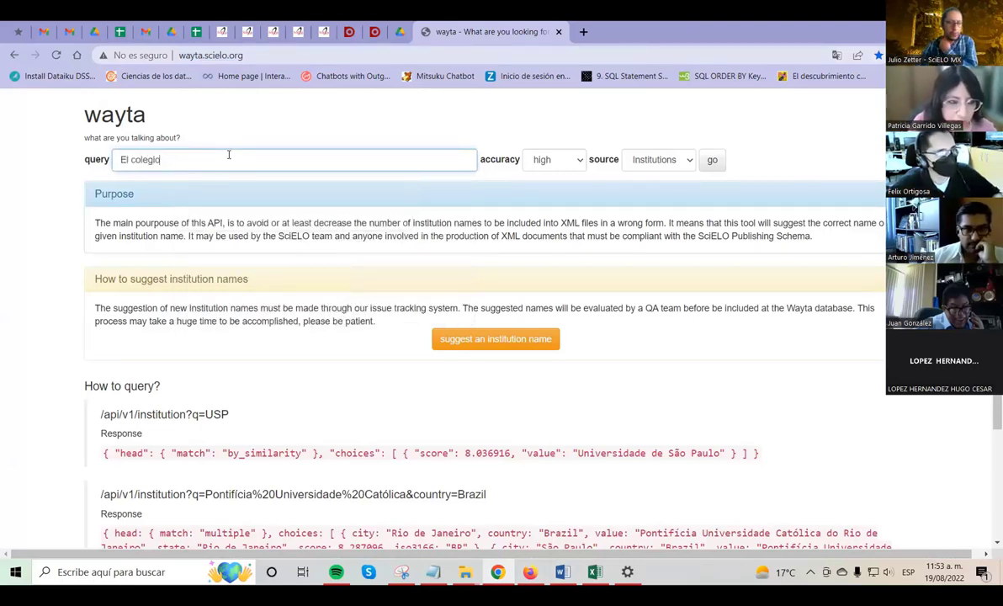
{"action": "type", "text": "Coleg"}
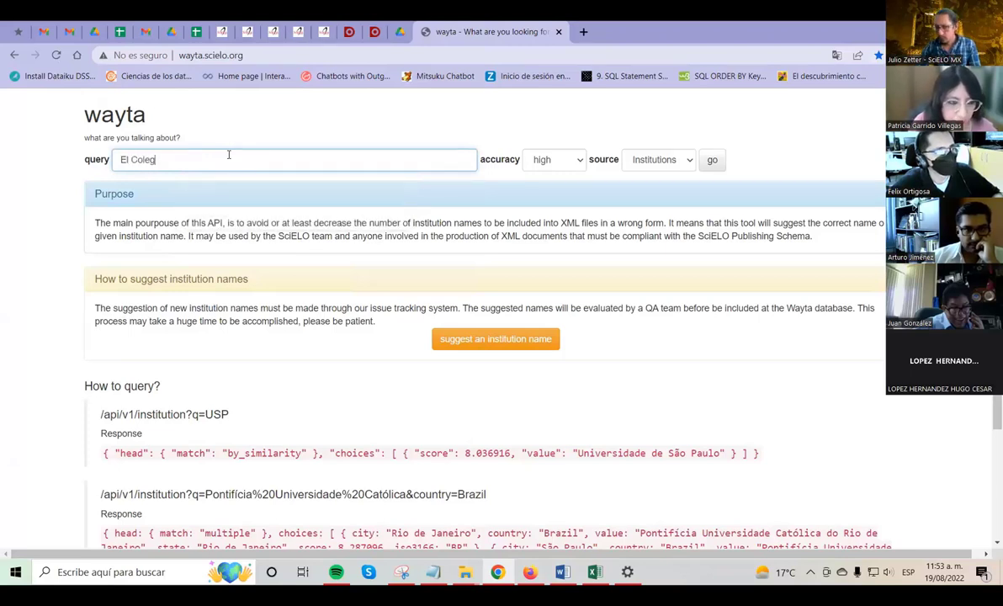
{"action": "type", "text": "io de México"}
{"action": "key", "text": "Return"}
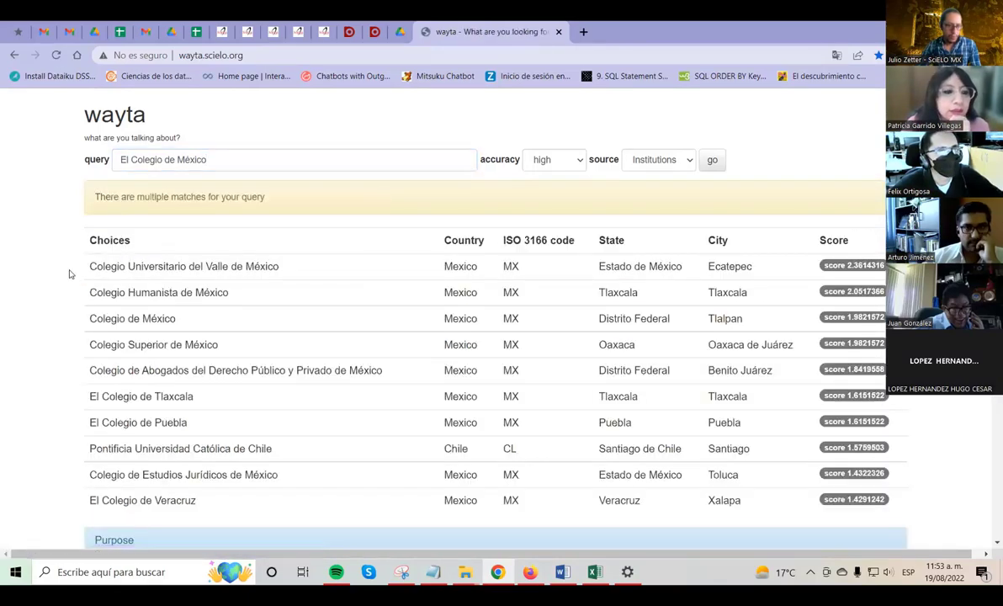
- Examine the Colegio de México entry among the query matches, comparing its normalised name, country, state and city with the other choices
{"action": "scroll", "coordinate": [63, 274], "scroll_direction": "down", "scroll_amount": 2}
{"action": "left_click_drag", "start_coordinate": [84, 252], "coordinate": [755, 254]}
{"action": "left_click", "coordinate": [191, 261]}
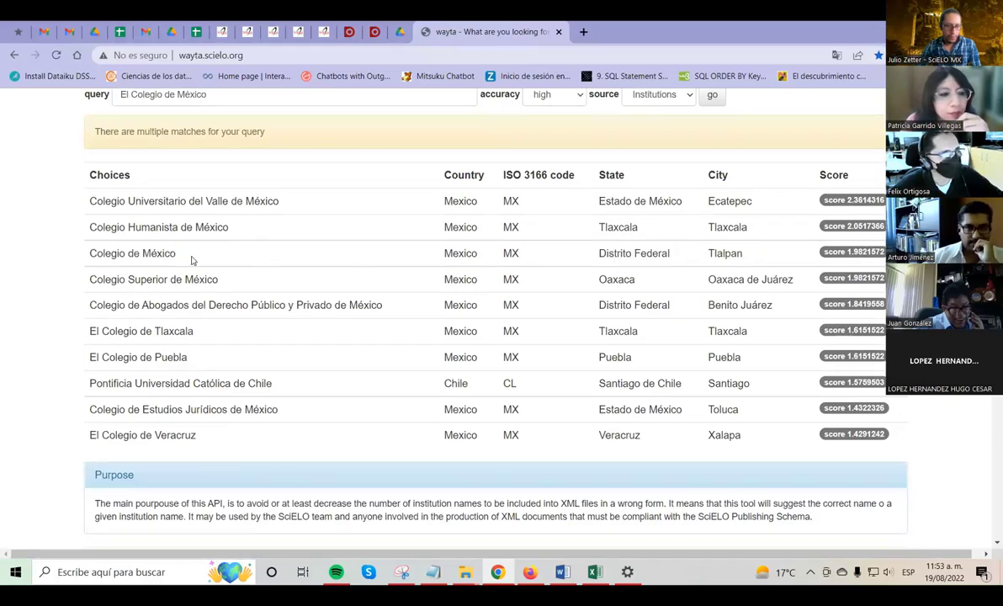
{"action": "mouse_move", "coordinate": [183, 244]}
{"action": "left_mouse_down"}
{"action": "mouse_move", "coordinate": [81, 246]}
{"action": "mouse_move", "coordinate": [173, 253]}
{"action": "left_mouse_up"}
{"action": "left_click", "coordinate": [90, 250]}
{"action": "left_click", "coordinate": [102, 257]}
{"action": "left_click_drag", "start_coordinate": [95, 254], "coordinate": [175, 252]}
{"action": "left_click", "coordinate": [93, 253]}
{"action": "left_click_drag", "start_coordinate": [89, 253], "coordinate": [182, 253]}
{"action": "left_click", "coordinate": [182, 253]}
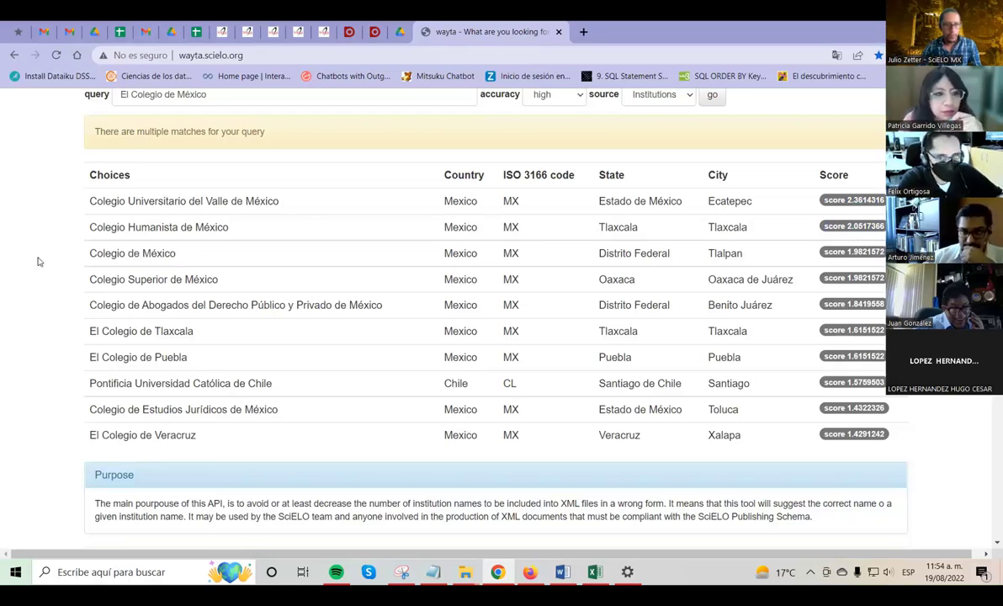
{"action": "scroll", "coordinate": [50, 268], "scroll_direction": "up", "scroll_amount": 1}
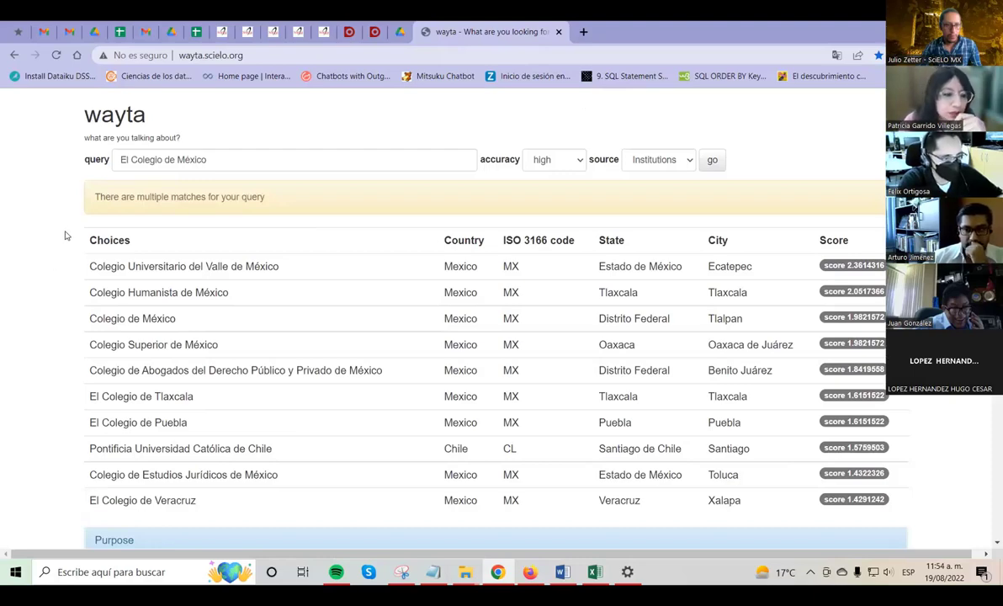
{"action": "scroll", "coordinate": [68, 246], "scroll_direction": "down", "scroll_amount": 2}
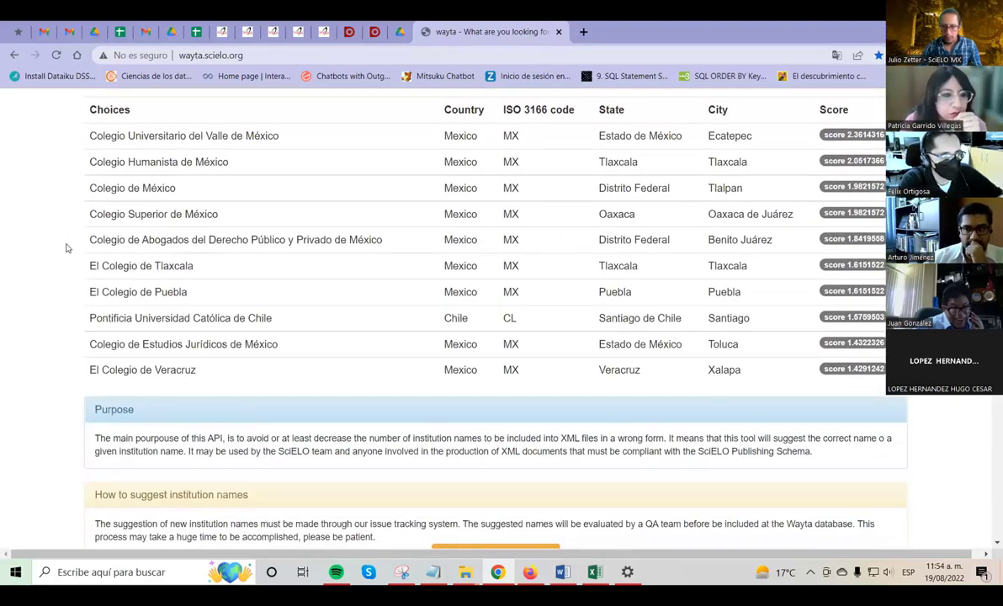
{"action": "mouse_move", "coordinate": [174, 181]}
{"action": "left_mouse_down"}
{"action": "mouse_move", "coordinate": [66, 179]}
{"action": "mouse_move", "coordinate": [176, 182]}
{"action": "left_mouse_up"}
{"action": "left_click", "coordinate": [122, 215]}
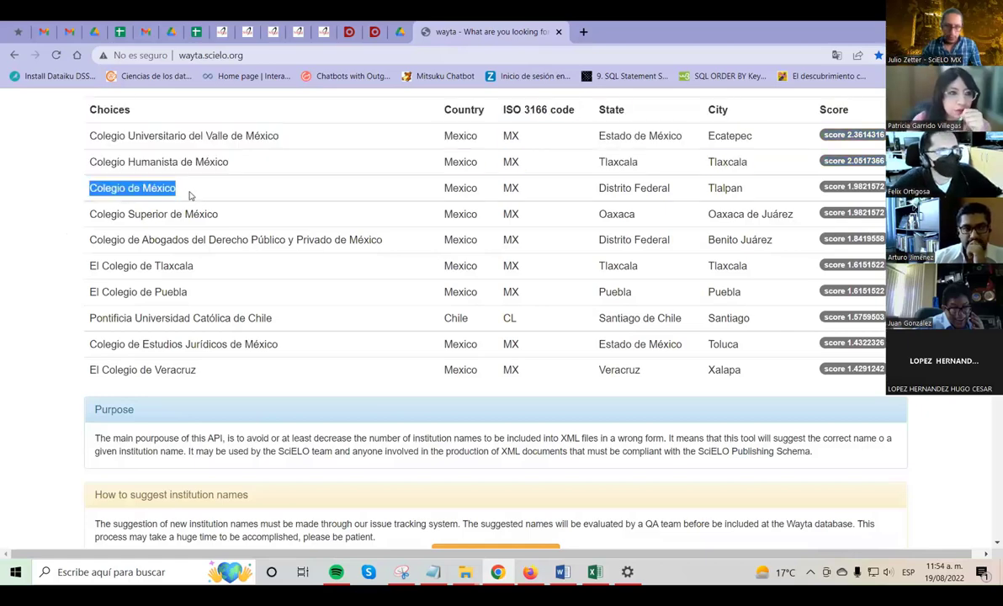
{"action": "left_click", "coordinate": [380, 223]}
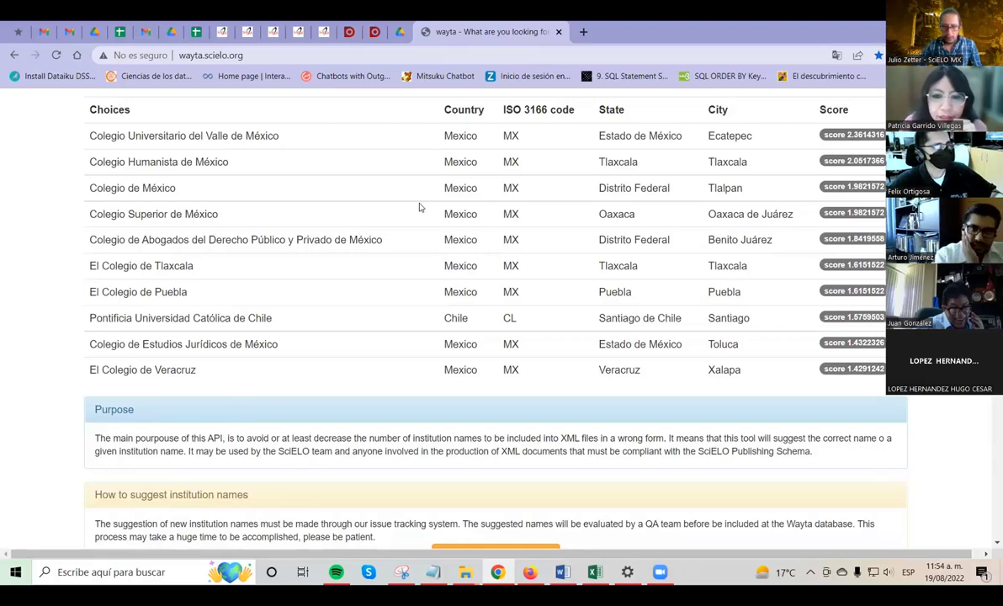
- Switch to Notepad to view the list of SciELO México contact e-mail addresses, and minimise the note again
{"action": "left_click", "coordinate": [434, 572]}
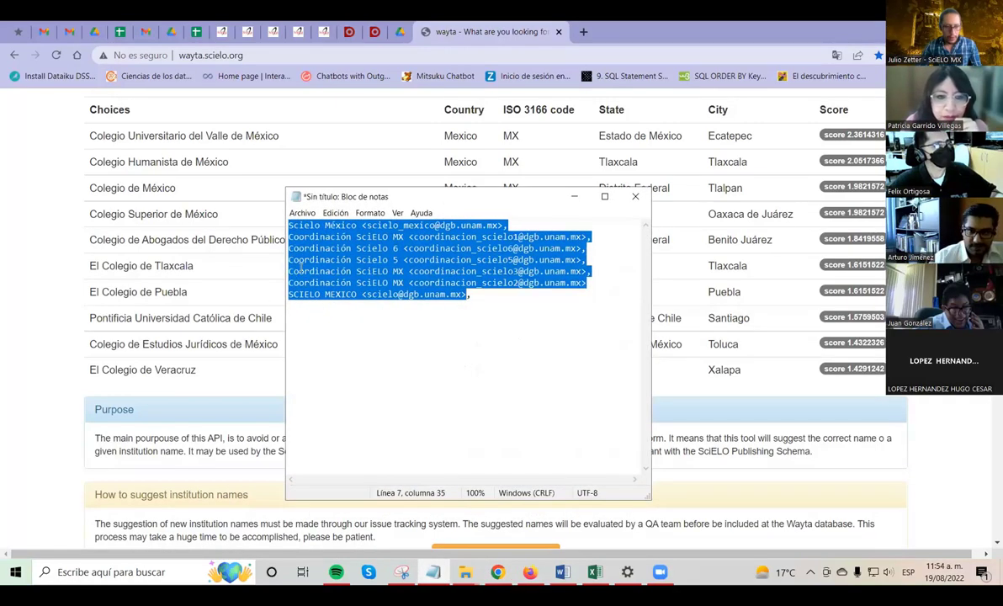
{"action": "right_click", "coordinate": [281, 248]}
{"action": "left_click", "coordinate": [343, 305]}
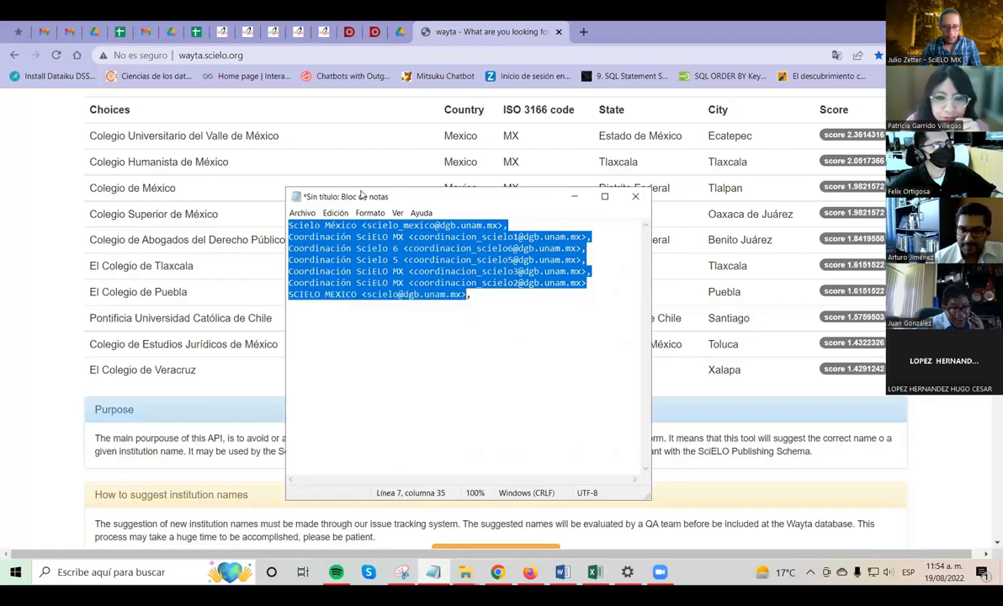
{"action": "left_click", "coordinate": [669, 229]}
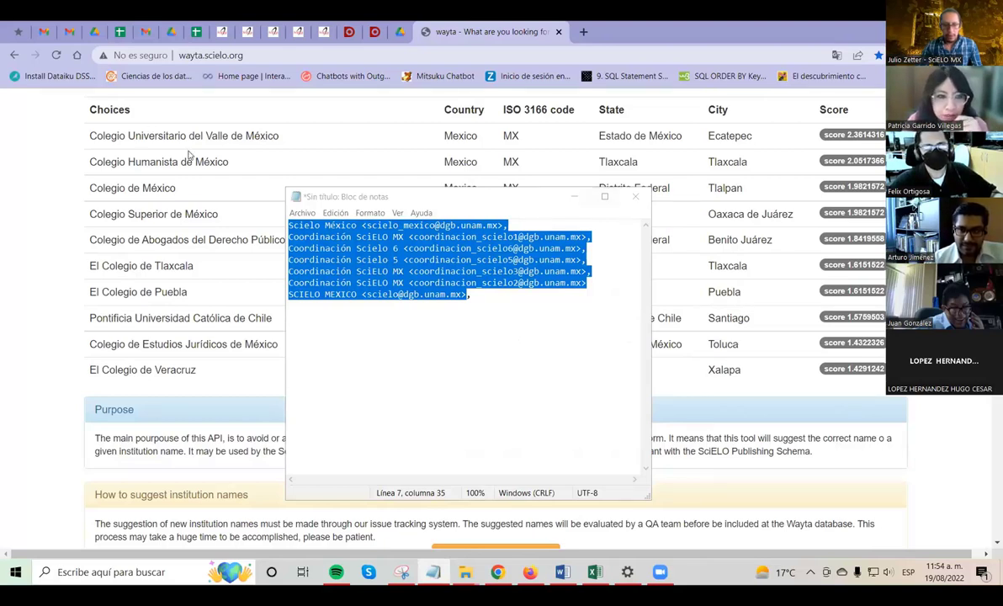
{"action": "left_click", "coordinate": [574, 196]}
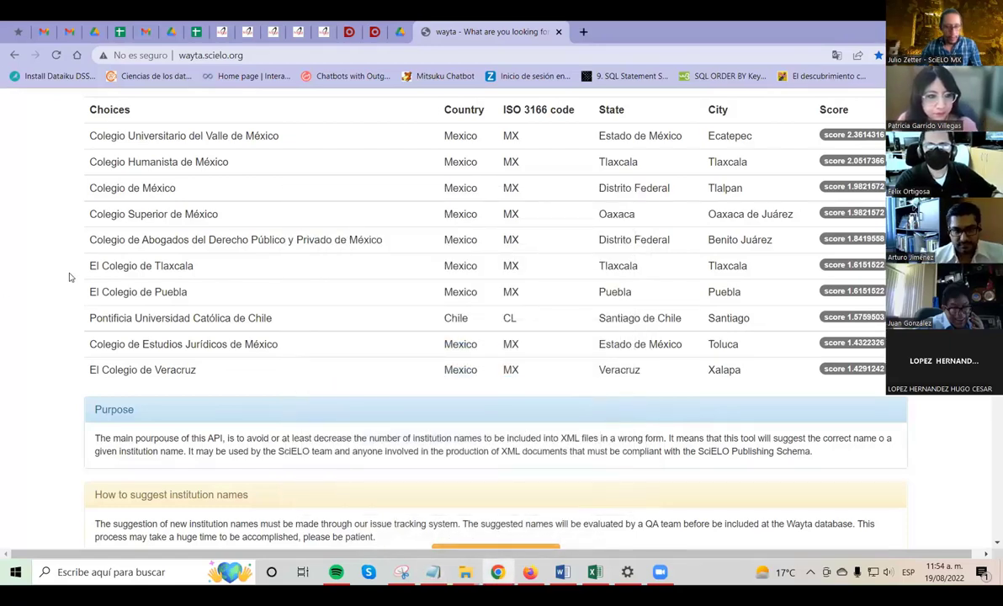
- Highlight the Colegio de México entry among the Wayta matches for reference and clear the highlight again
{"action": "scroll", "coordinate": [59, 264], "scroll_direction": "up", "scroll_amount": 2}
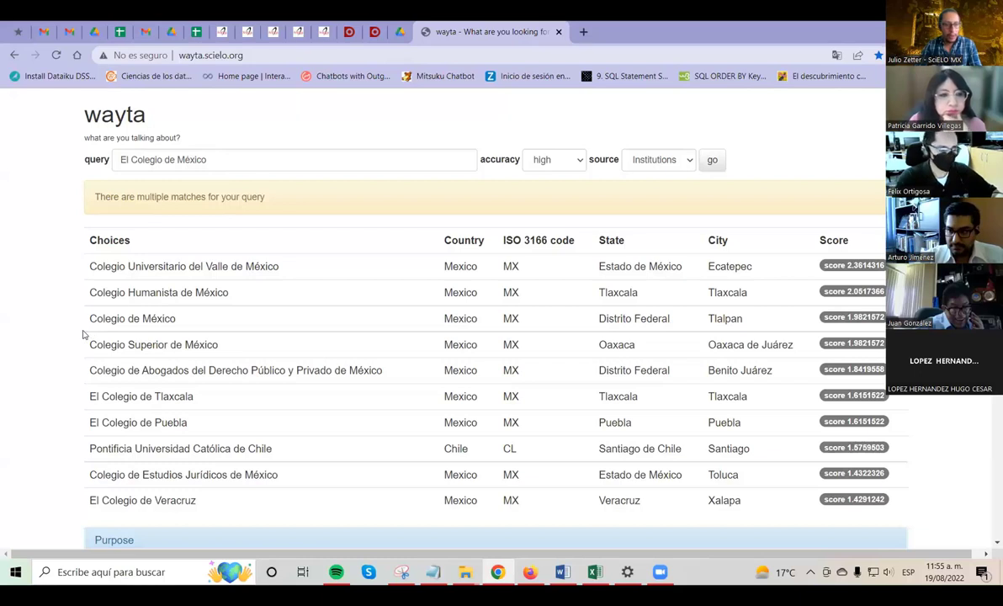
{"action": "left_click_drag", "start_coordinate": [184, 318], "coordinate": [80, 321]}
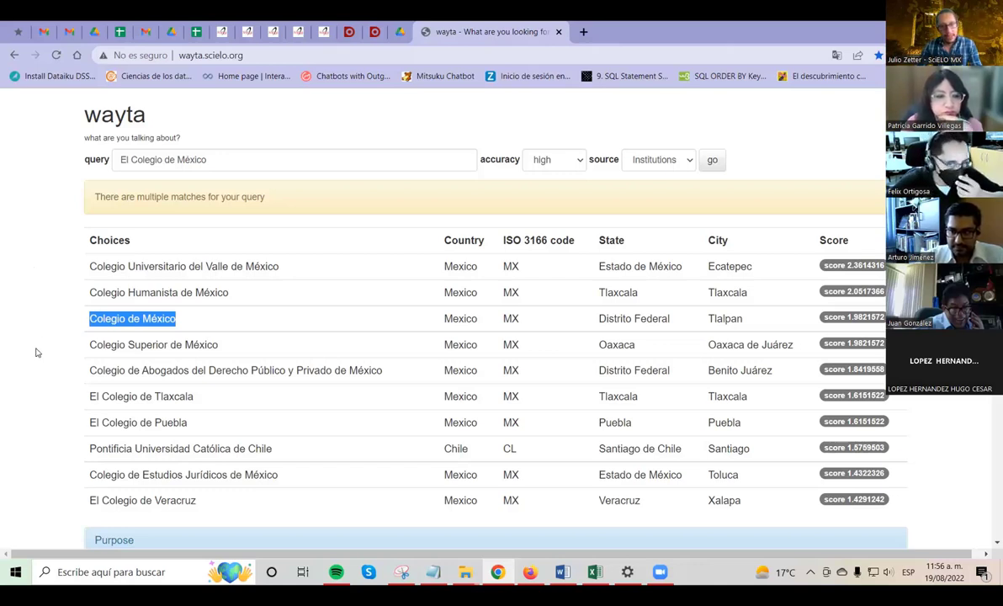
{"action": "left_click", "coordinate": [42, 313]}
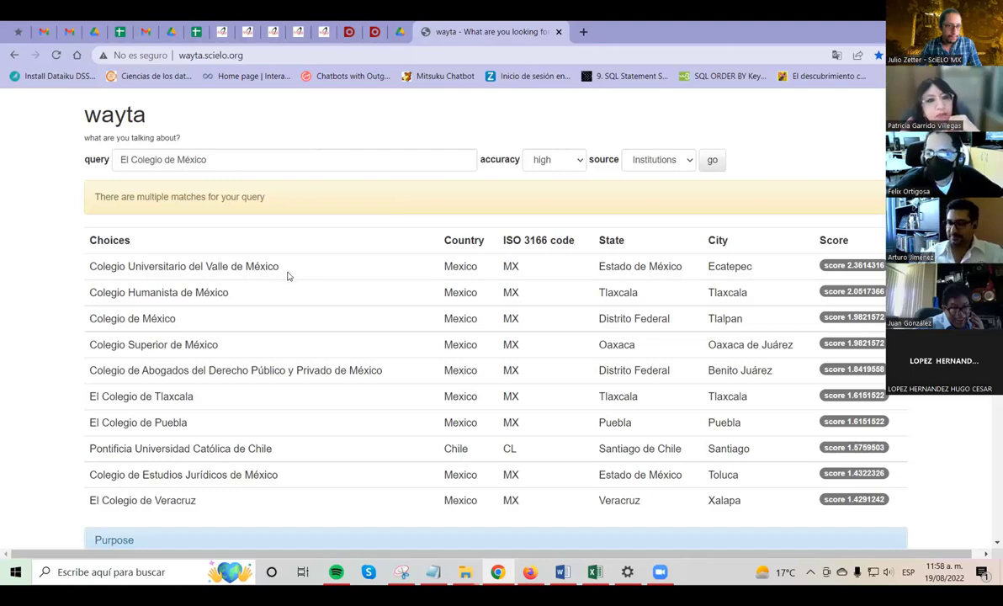
- Return to the Monitor 2022 spreadsheet and compare the journal and provider cells of the Acta poética row
{"action": "left_click", "coordinate": [145, 32]}
{"action": "left_click", "coordinate": [196, 32]}
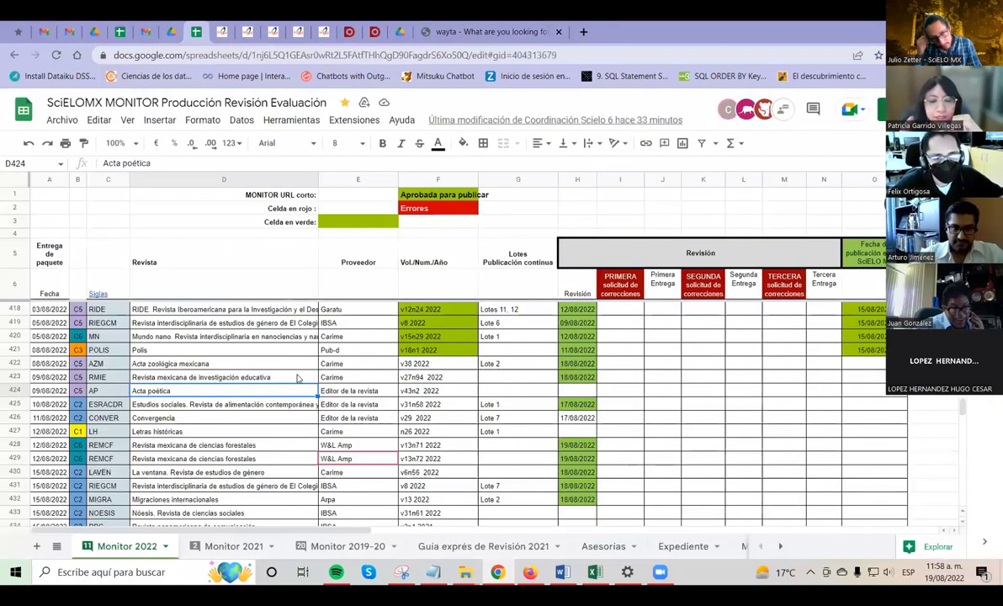
{"action": "key", "text": "Right"}
{"action": "key", "text": "Left"}
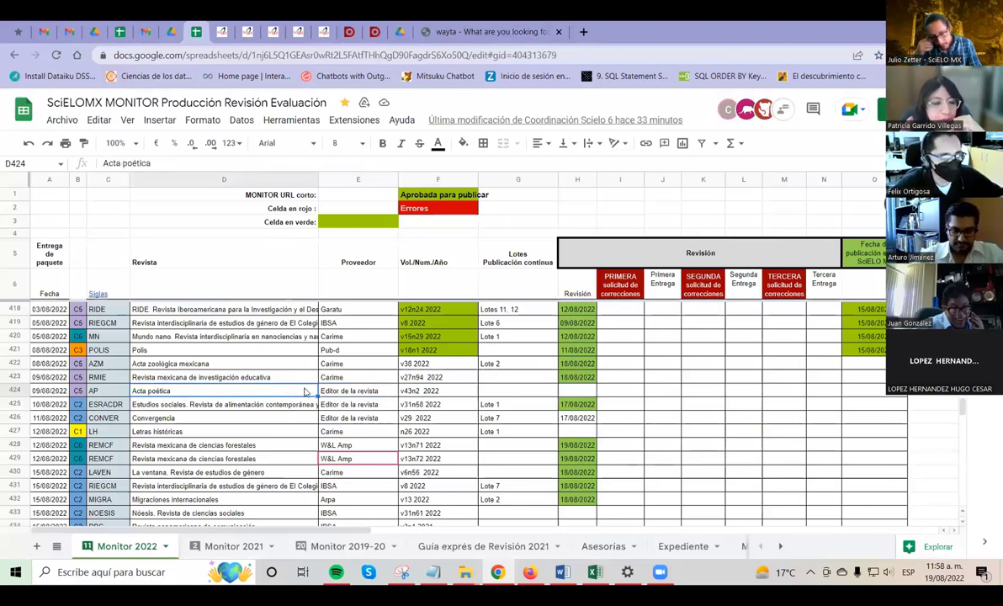
{"action": "key", "text": "Right"}
{"action": "key", "text": "Left"}
{"action": "left_click", "coordinate": [329, 393]}
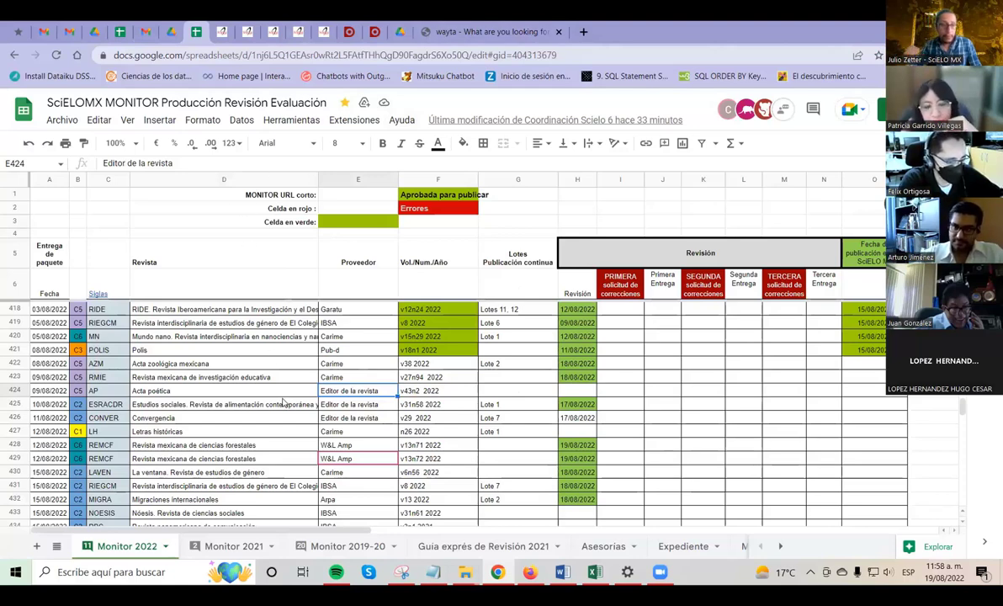
{"action": "key", "text": "Left"}
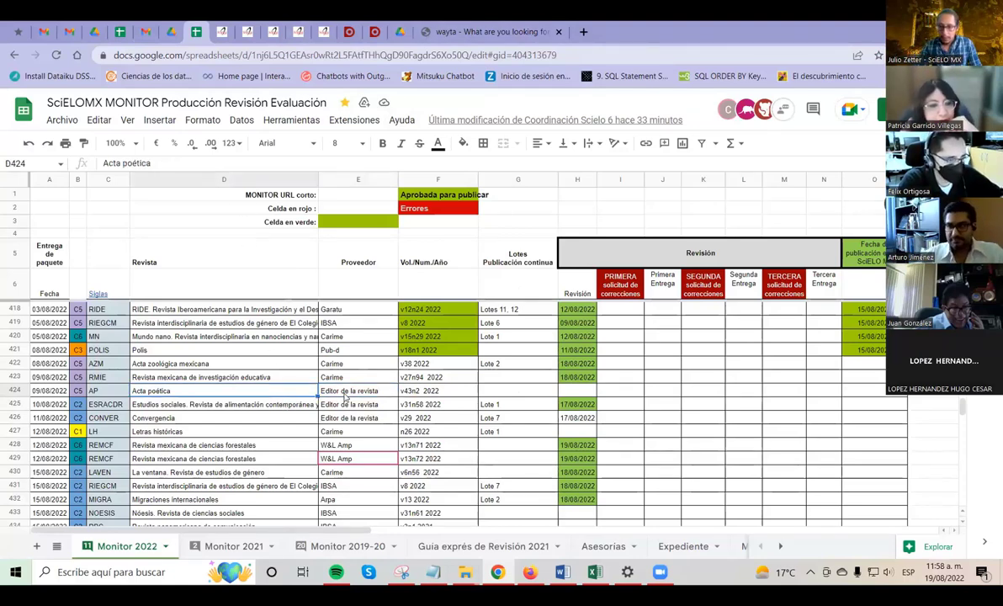
{"action": "left_click", "coordinate": [344, 394]}
{"action": "left_click", "coordinate": [286, 392]}
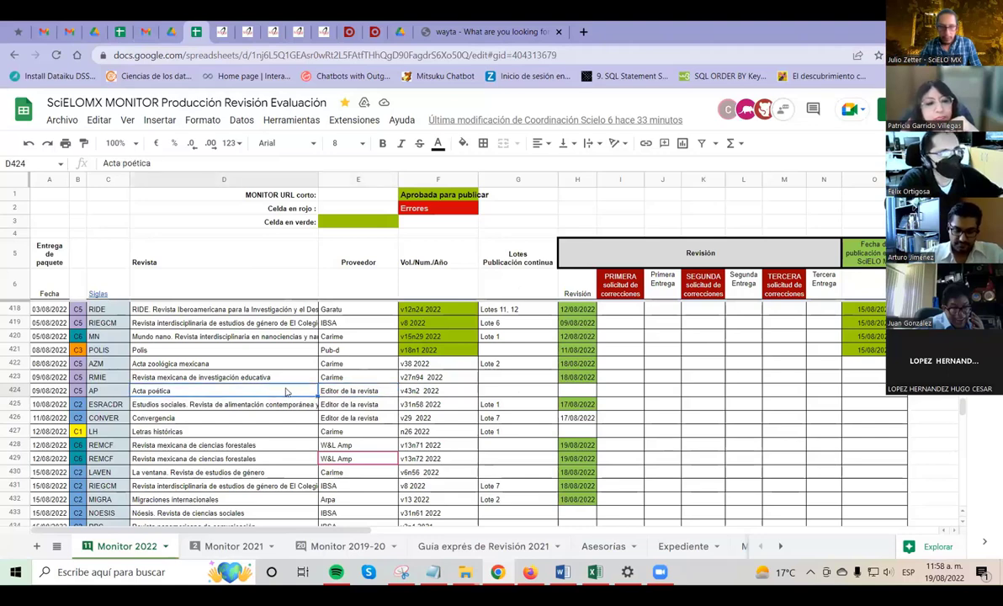
{"action": "left_click", "coordinate": [333, 394]}
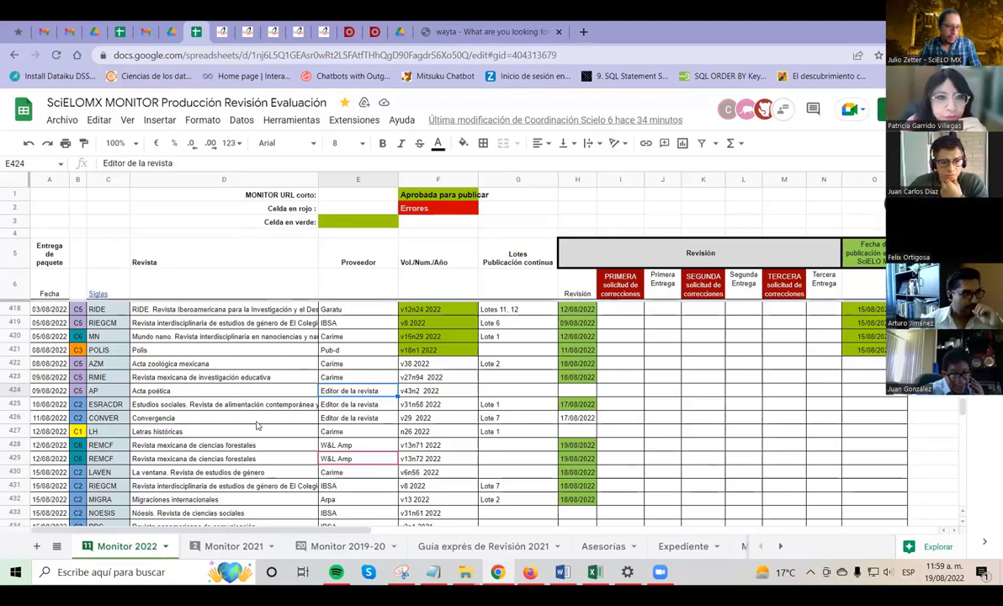
- Review the August 2022 package deliveries in Monitor 2022 through the last filled row, ending on the delivery date for Sanus
{"action": "scroll", "coordinate": [277, 393], "scroll_direction": "down", "scroll_amount": 3}
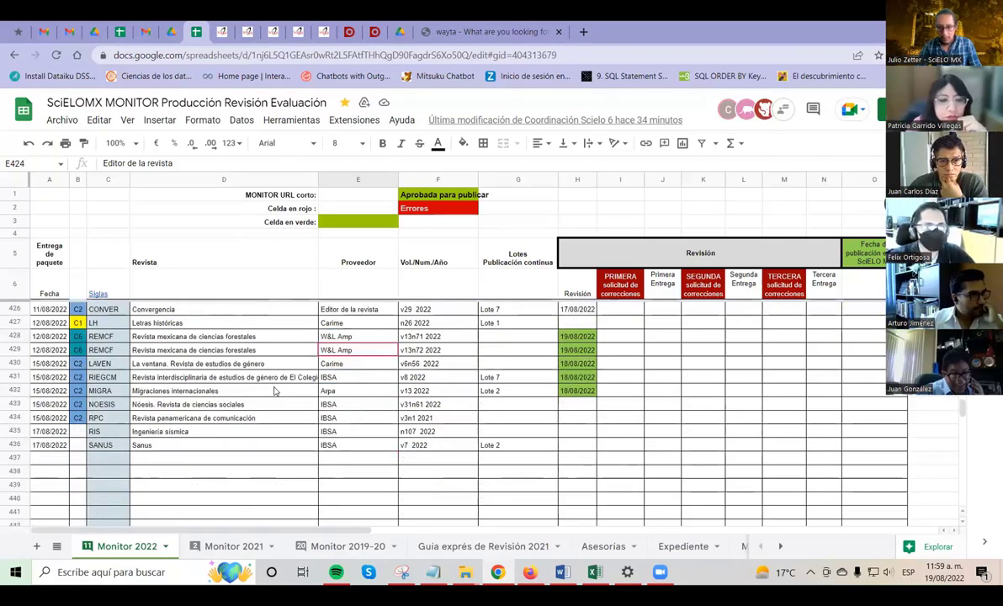
{"action": "scroll", "coordinate": [271, 398], "scroll_direction": "up", "scroll_amount": 3}
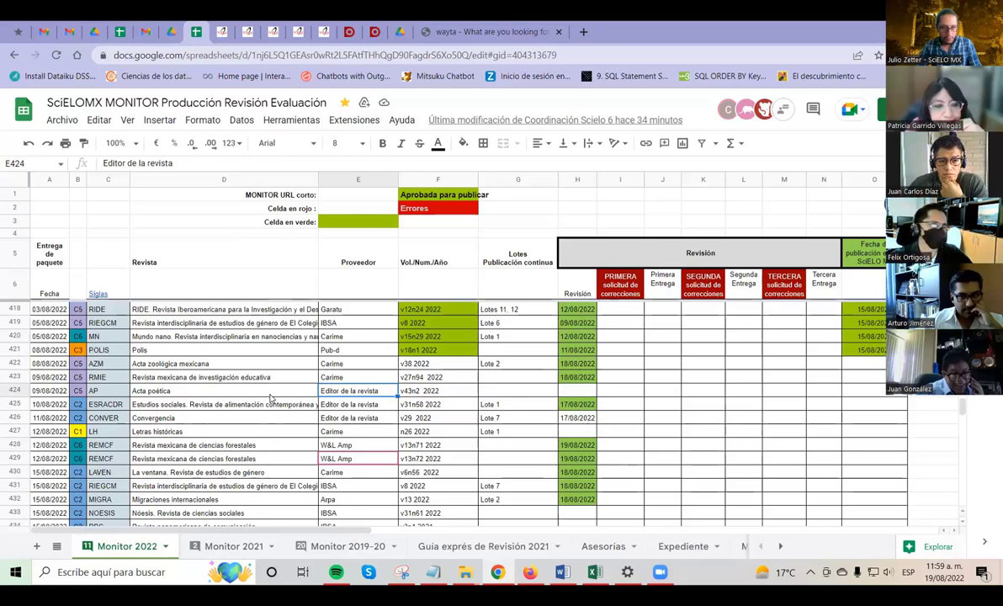
{"action": "scroll", "coordinate": [271, 403], "scroll_direction": "up", "scroll_amount": 2}
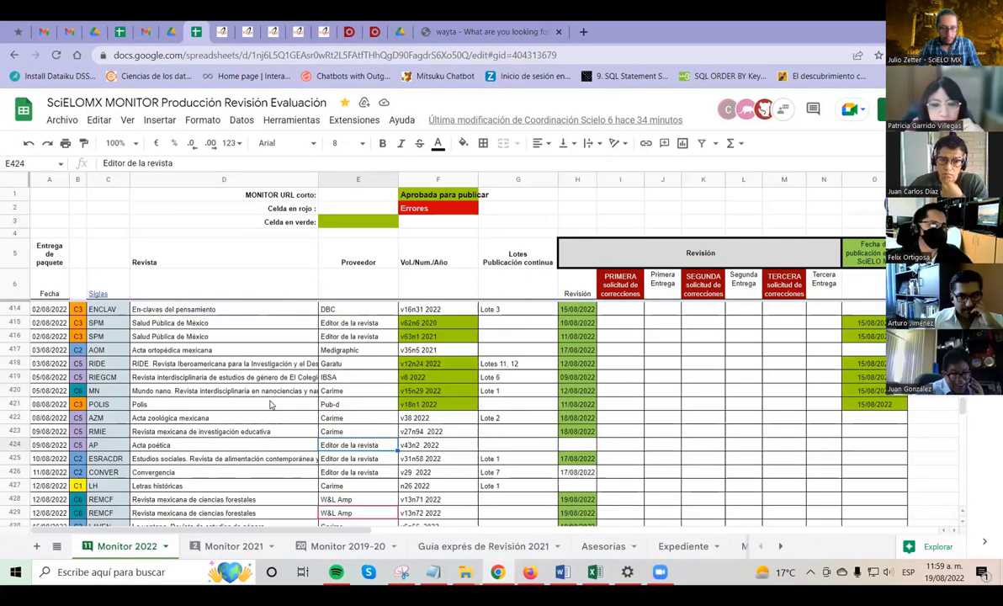
{"action": "scroll", "coordinate": [271, 407], "scroll_direction": "down", "scroll_amount": 3}
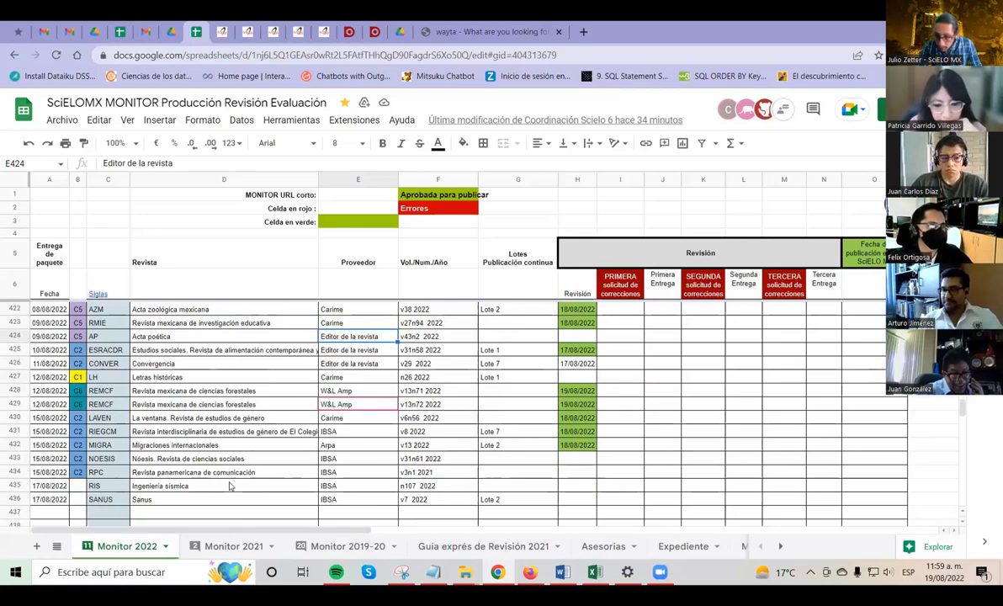
{"action": "scroll", "coordinate": [337, 421], "scroll_direction": "up", "scroll_amount": 2}
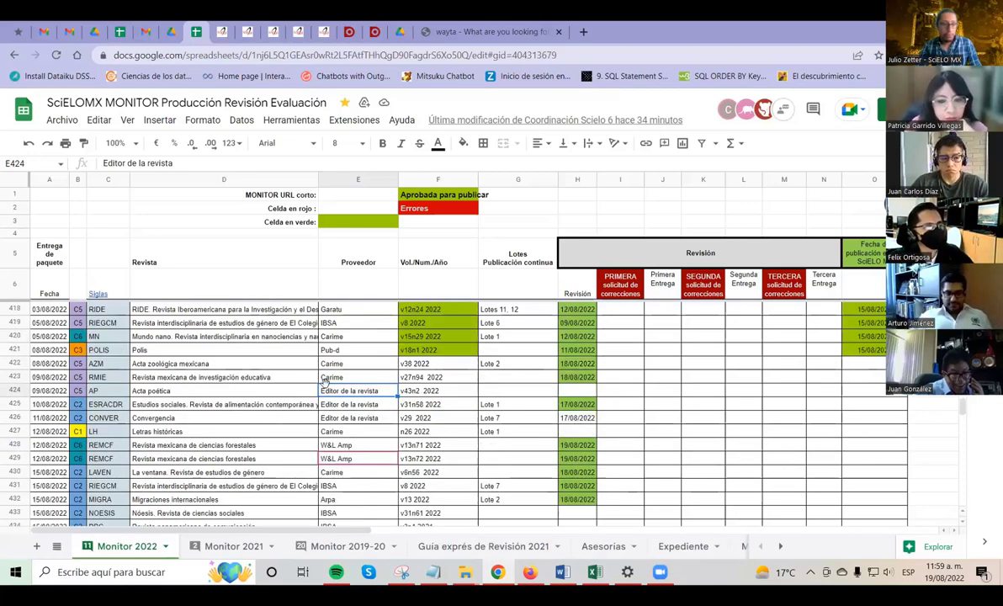
{"action": "scroll", "coordinate": [346, 389], "scroll_direction": "down", "scroll_amount": 4}
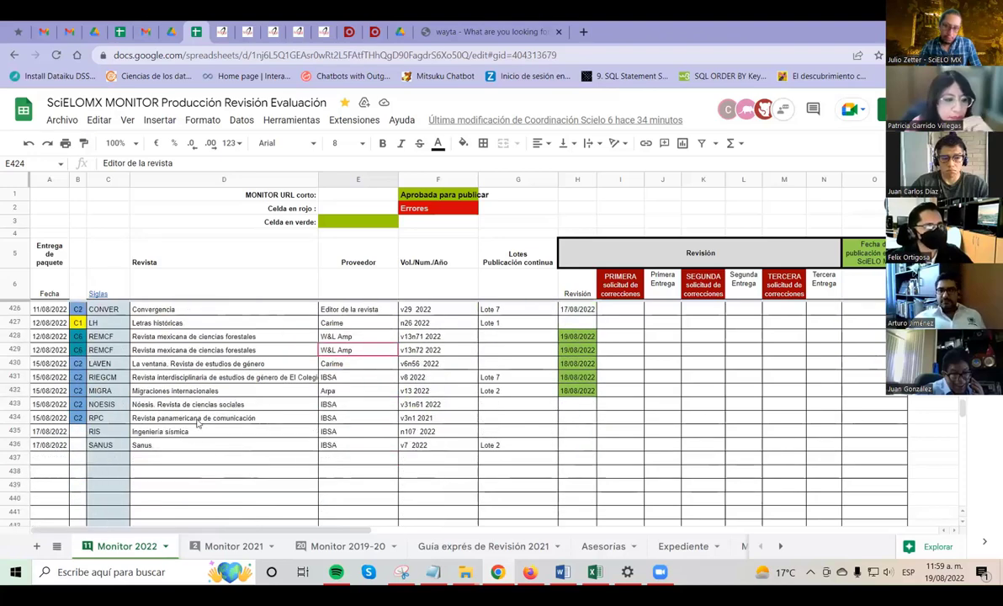
{"action": "left_click", "coordinate": [207, 418]}
{"action": "left_click", "coordinate": [211, 457]}
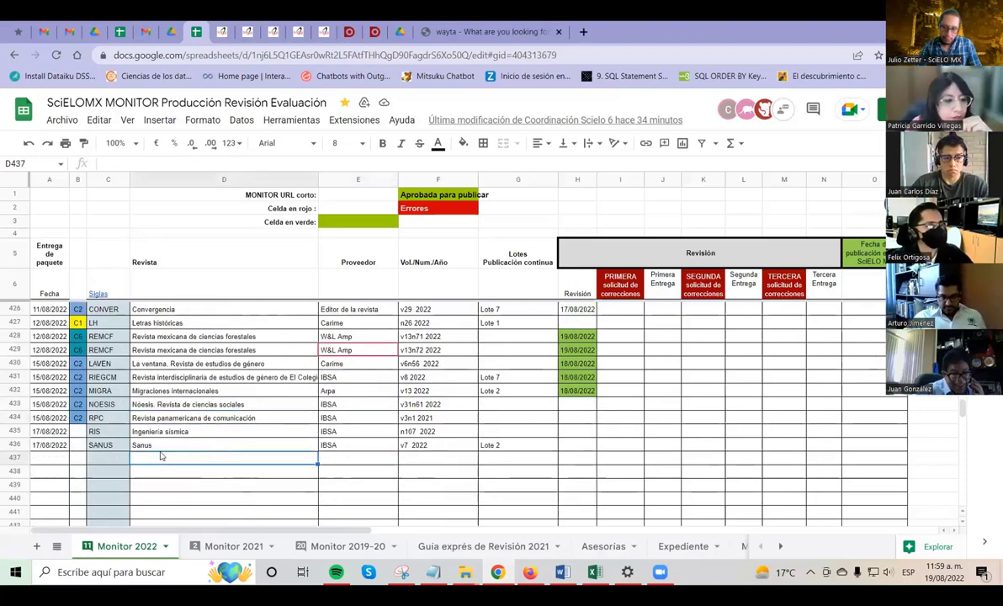
{"action": "left_click", "coordinate": [51, 445]}
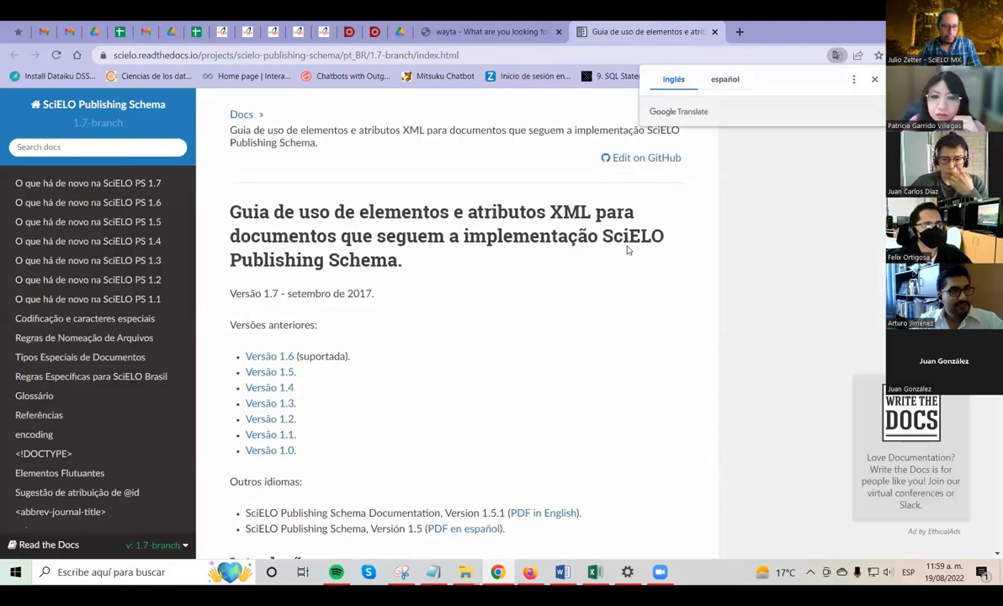
- Examine the SciELO Publishing Schema 1.7 guide's home page, including its introduction, version notes and support tools
{"action": "scroll", "coordinate": [486, 320], "scroll_direction": "down", "scroll_amount": 7}
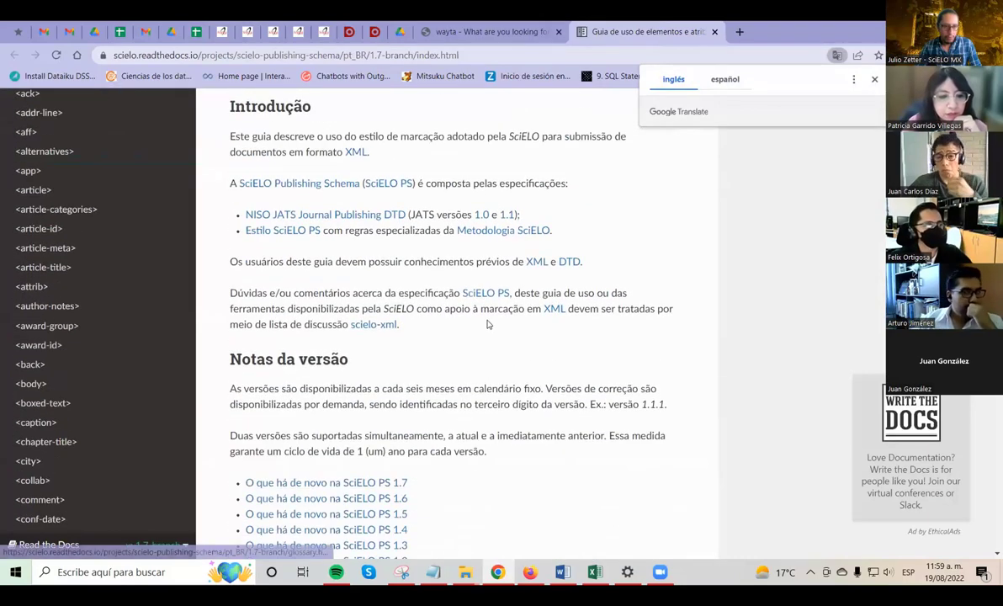
{"action": "scroll", "coordinate": [489, 324], "scroll_direction": "down", "scroll_amount": 3}
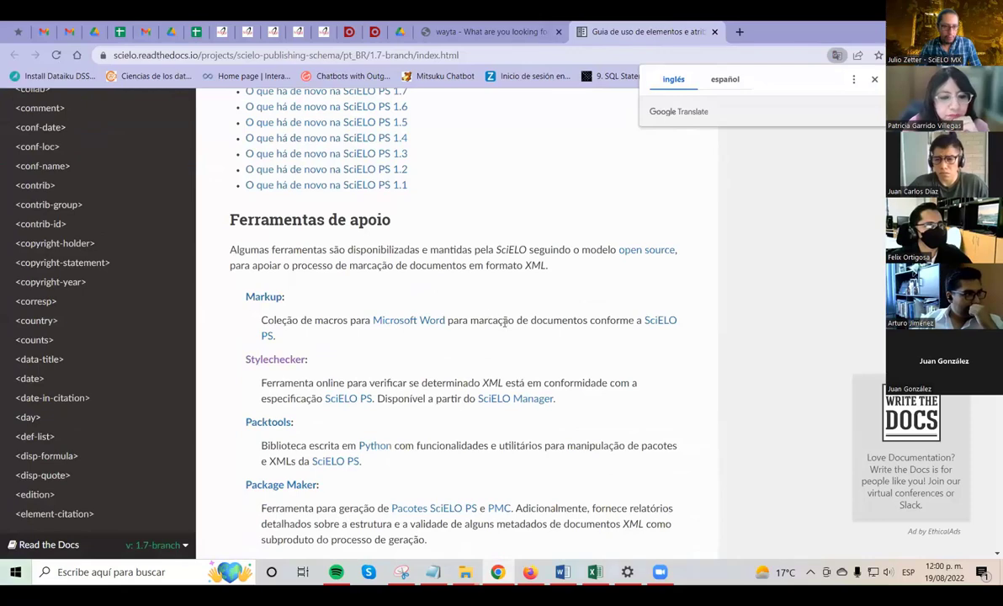
{"action": "scroll", "coordinate": [513, 331], "scroll_direction": "up", "scroll_amount": 10}
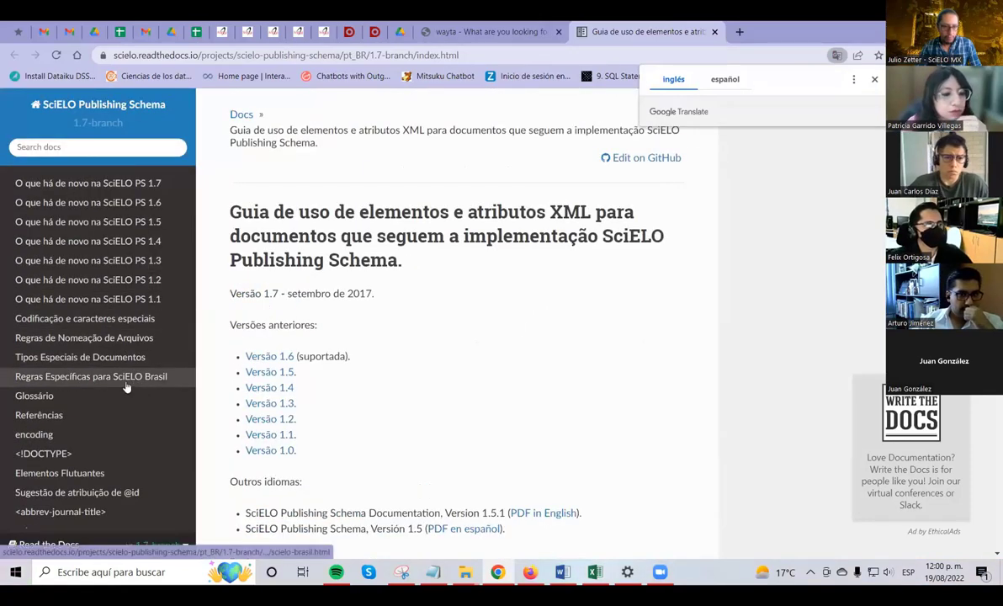
- Open the <abbrev-journal-title> and <abstract> element pages in the schema guide and view the abstract markup examples
{"action": "scroll", "coordinate": [115, 311], "scroll_direction": "down", "scroll_amount": 3}
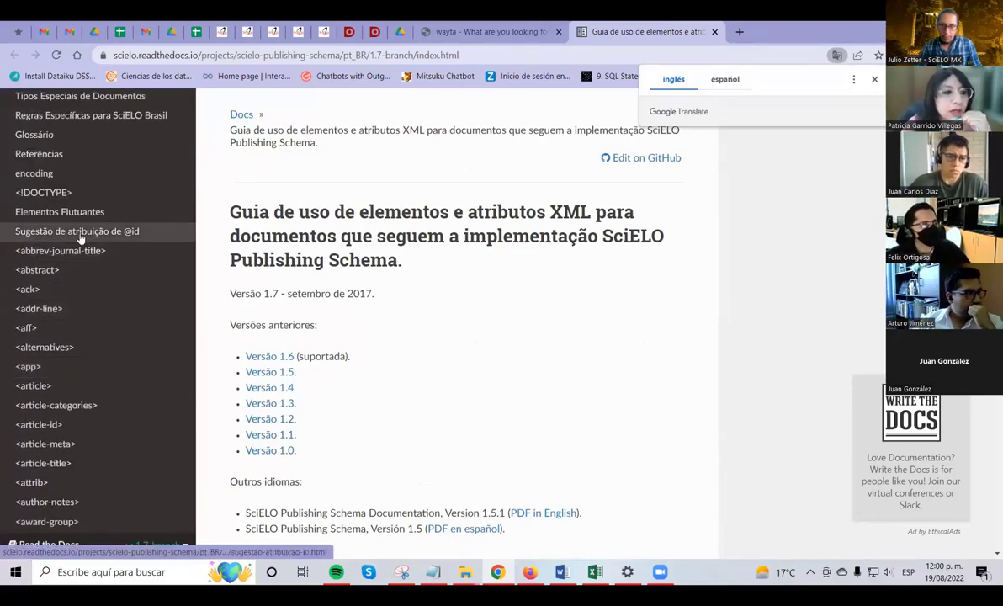
{"action": "left_click", "coordinate": [69, 255]}
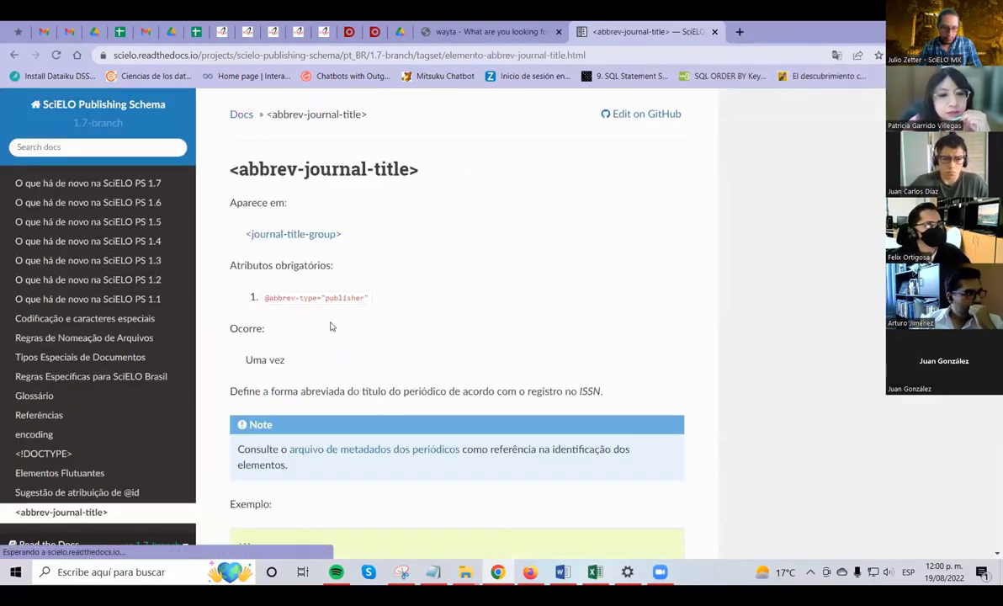
{"action": "scroll", "coordinate": [145, 321], "scroll_direction": "down", "scroll_amount": 4}
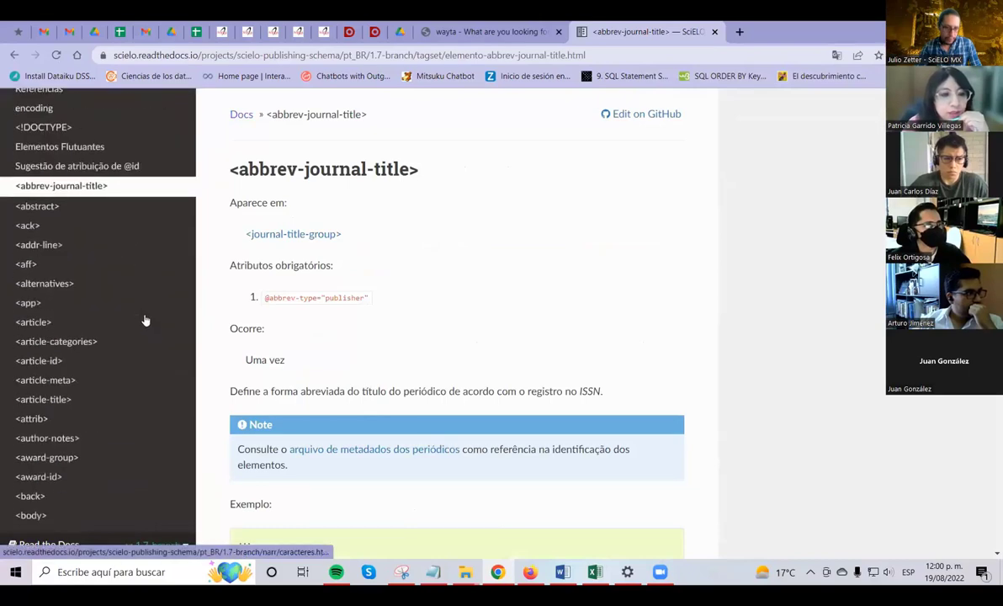
{"action": "left_click", "coordinate": [59, 210]}
{"action": "scroll", "coordinate": [343, 290], "scroll_direction": "down", "scroll_amount": 6}
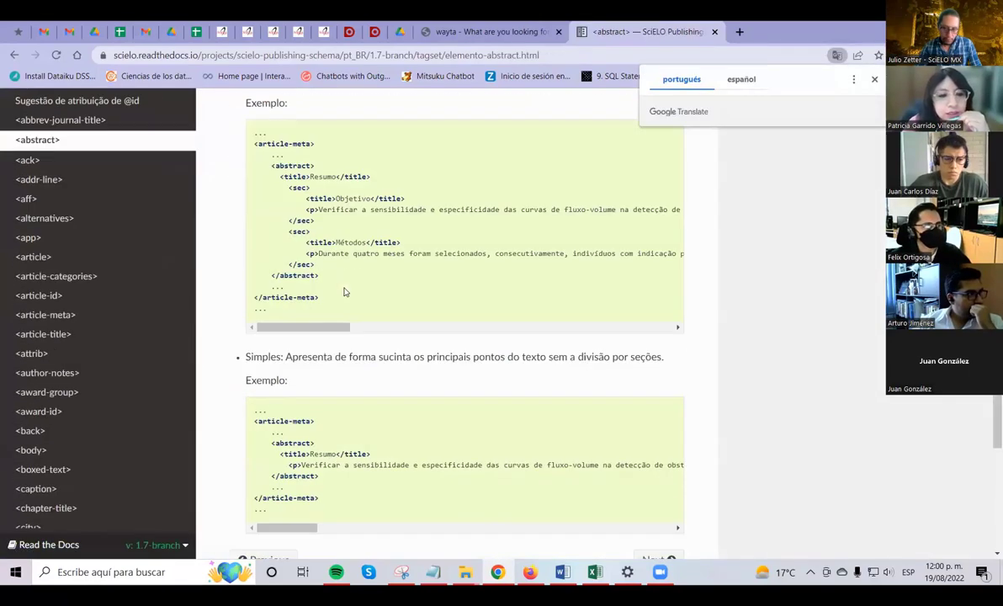
- Open the <author-notes> element page in the schema guide and view its markup example
{"action": "scroll", "coordinate": [72, 274], "scroll_direction": "down", "scroll_amount": 1}
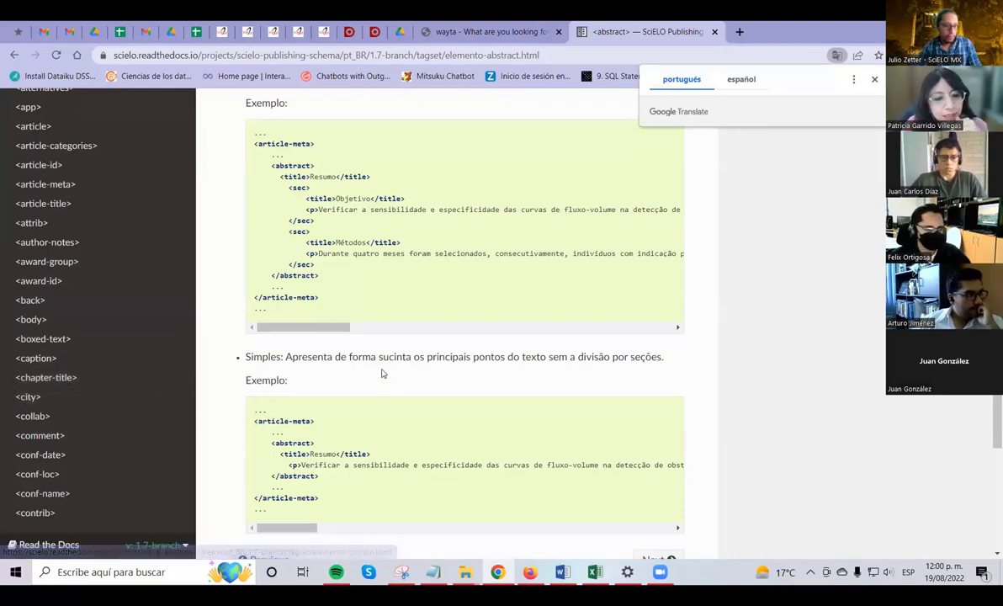
{"action": "left_click", "coordinate": [98, 245]}
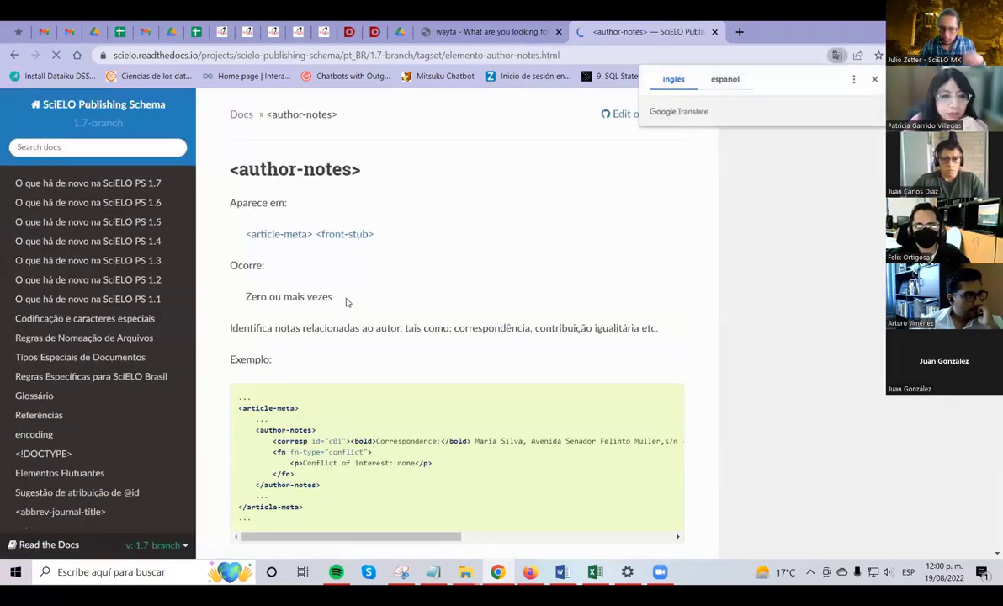
{"action": "scroll", "coordinate": [345, 302], "scroll_direction": "down", "scroll_amount": 3}
{"action": "scroll", "coordinate": [83, 281], "scroll_direction": "down", "scroll_amount": 2}
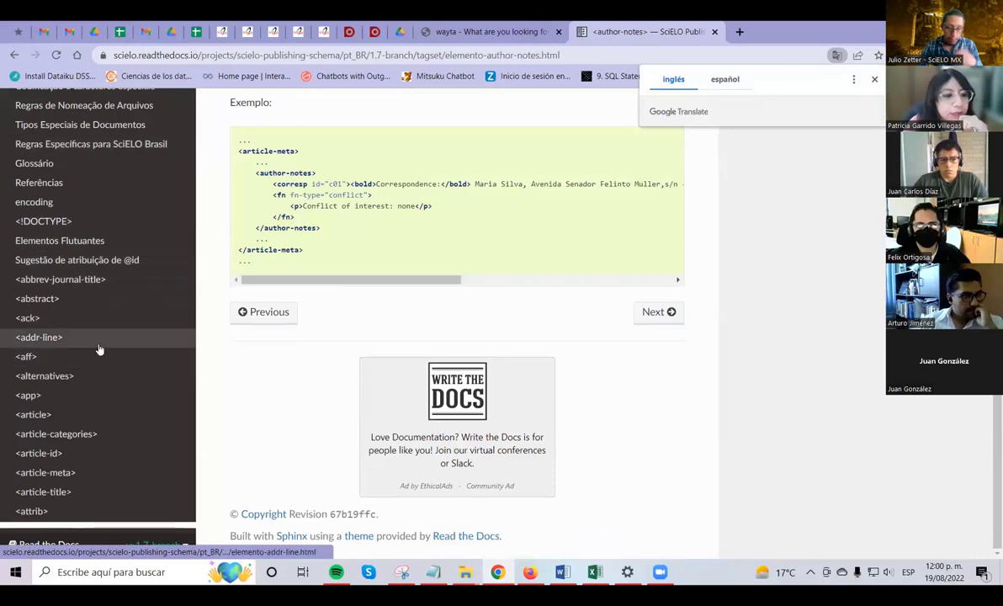
- Look through the schema guide's alphabetical list of XML elements, from the entries around <author-notes> onward to <month>
{"action": "scroll", "coordinate": [99, 348], "scroll_direction": "down", "scroll_amount": 3}
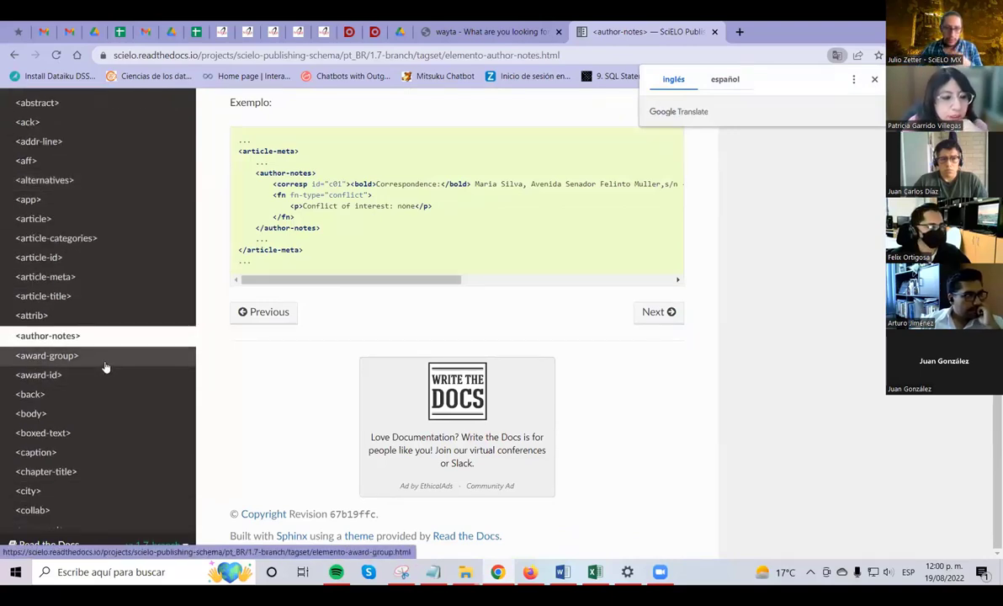
{"action": "scroll", "coordinate": [104, 382], "scroll_direction": "down", "scroll_amount": 3}
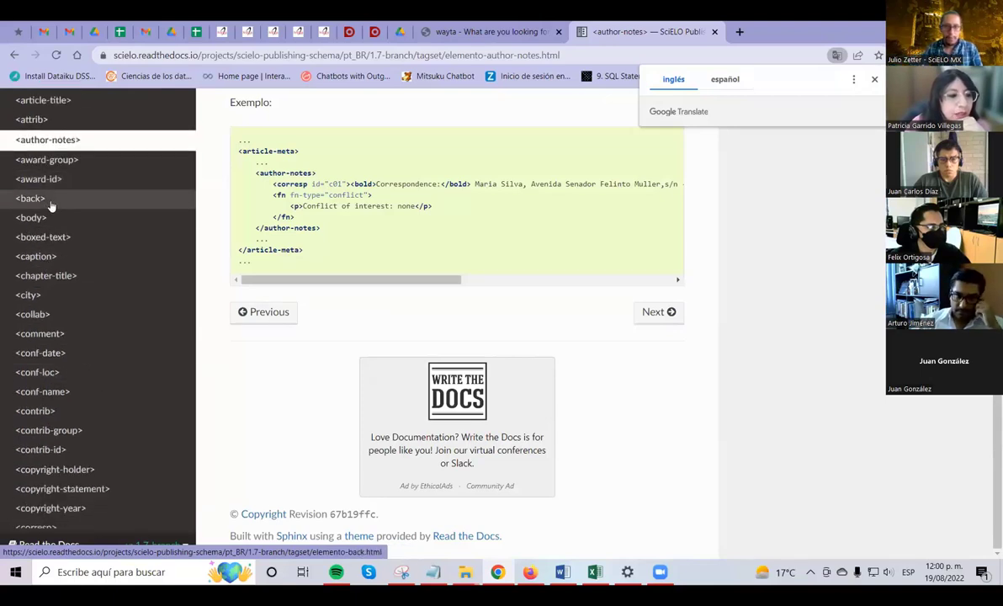
{"action": "scroll", "coordinate": [72, 347], "scroll_direction": "down", "scroll_amount": 2}
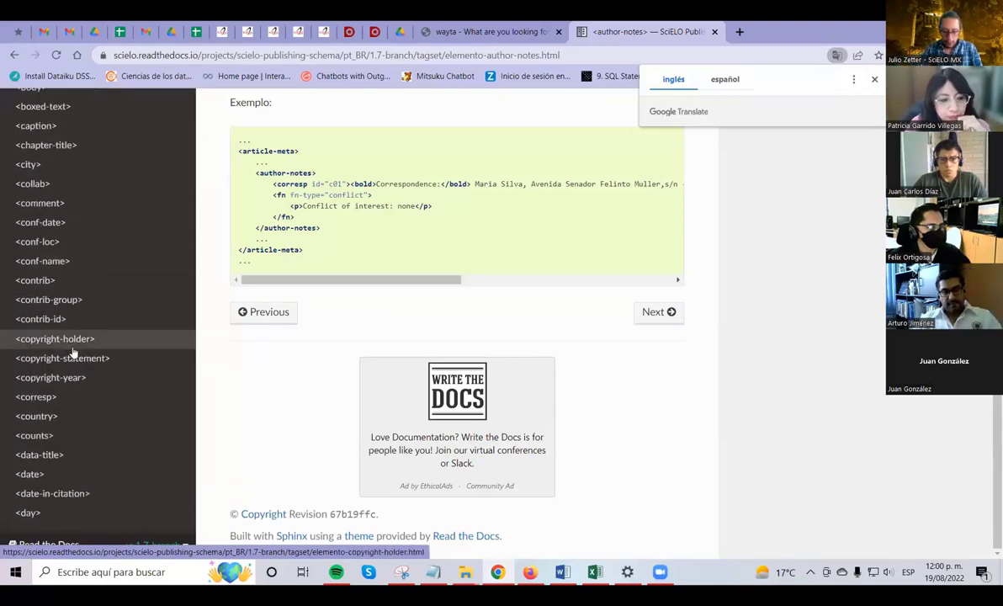
{"action": "scroll", "coordinate": [75, 354], "scroll_direction": "down", "scroll_amount": 1}
{"action": "scroll", "coordinate": [75, 354], "scroll_direction": "down", "scroll_amount": 3}
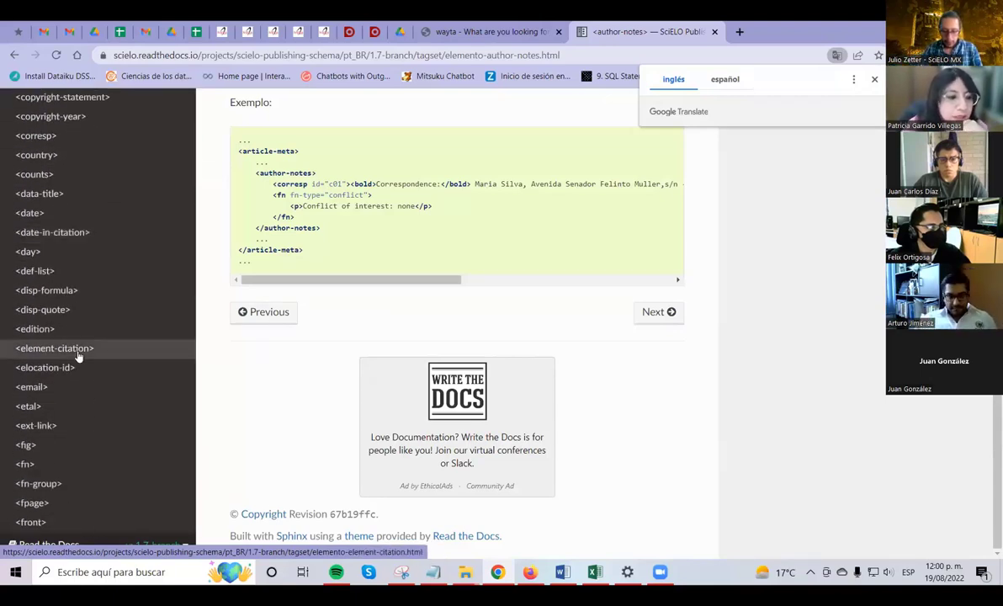
{"action": "scroll", "coordinate": [60, 390], "scroll_direction": "down", "scroll_amount": 2}
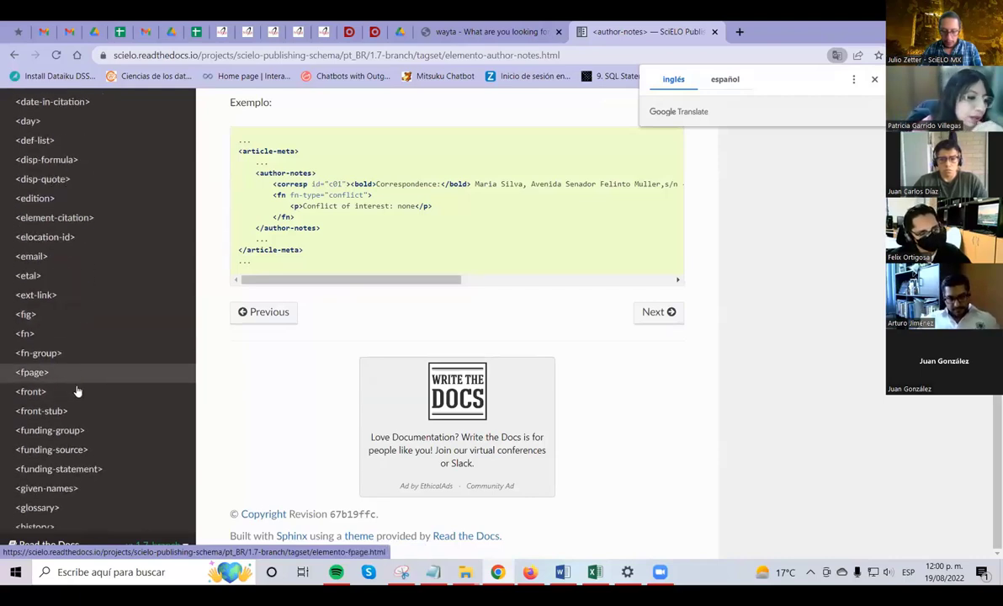
{"action": "scroll", "coordinate": [75, 389], "scroll_direction": "down", "scroll_amount": 2}
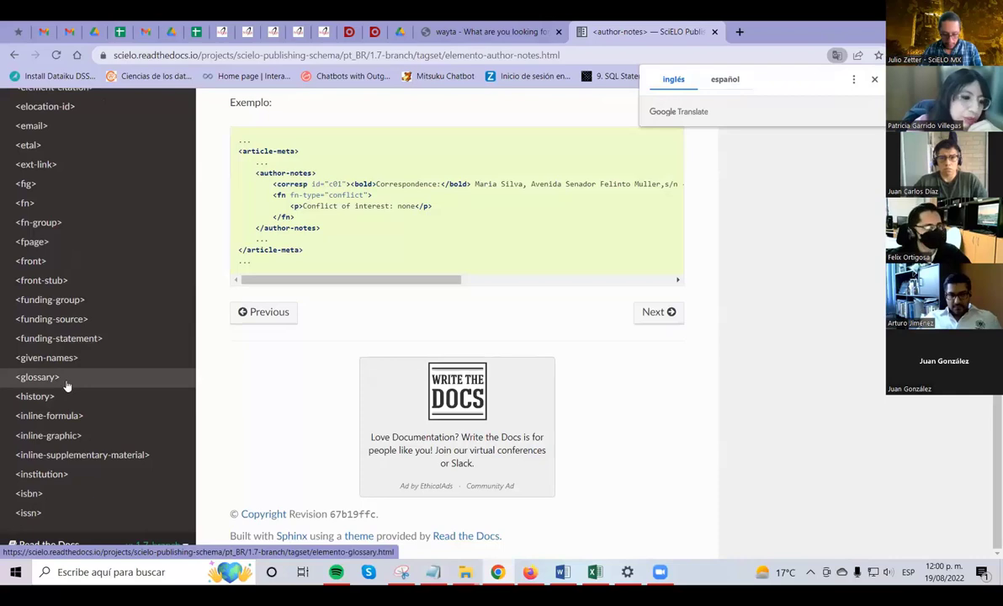
{"action": "scroll", "coordinate": [57, 400], "scroll_direction": "down", "scroll_amount": 2}
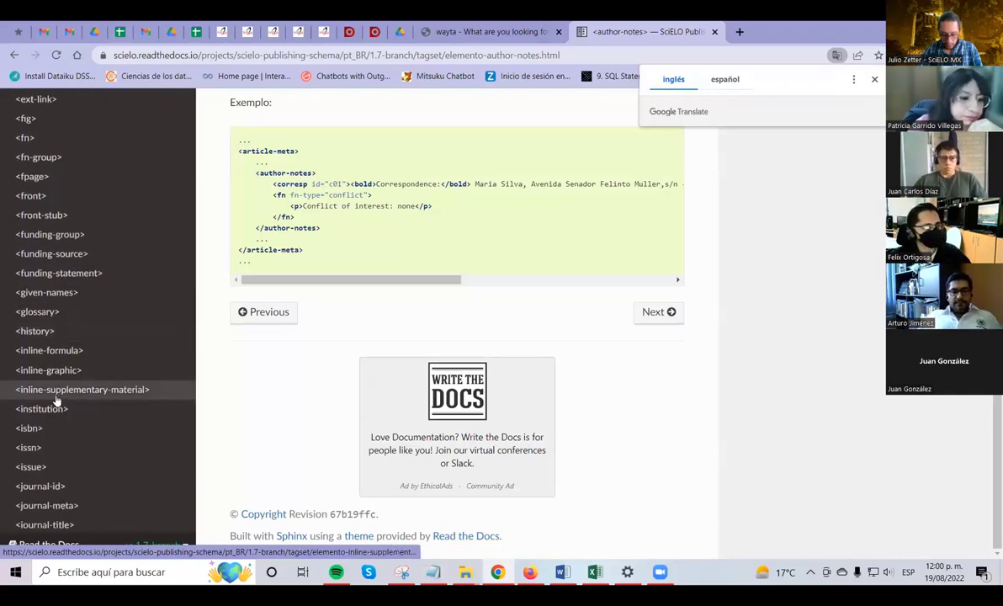
{"action": "scroll", "coordinate": [59, 400], "scroll_direction": "down", "scroll_amount": 2}
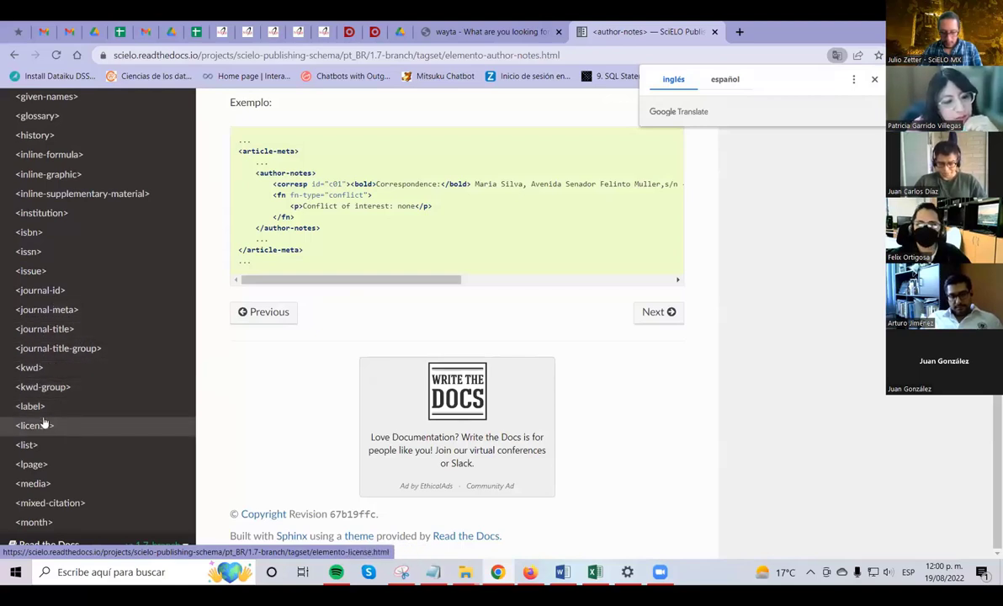
- Open the <fig> element page in the schema guide and view its figure markup examples
{"action": "scroll", "coordinate": [42, 378], "scroll_direction": "down", "scroll_amount": 2}
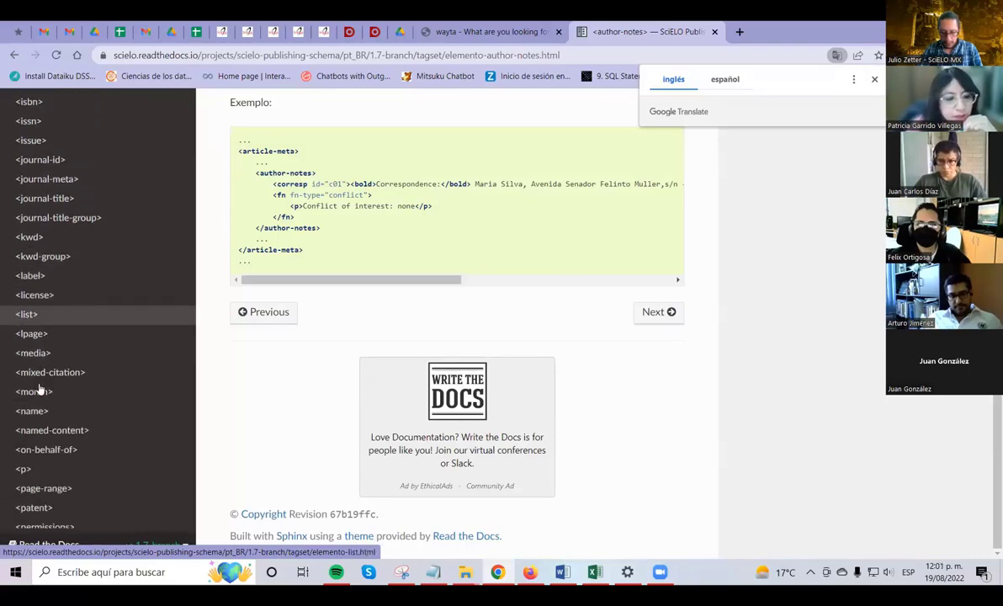
{"action": "scroll", "coordinate": [48, 360], "scroll_direction": "up", "scroll_amount": 6}
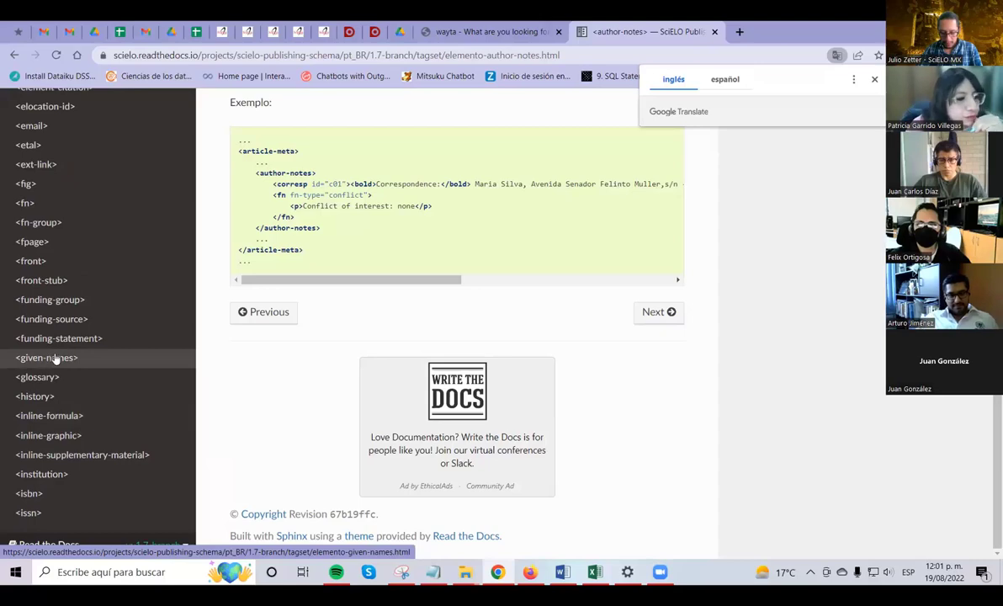
{"action": "scroll", "coordinate": [78, 286], "scroll_direction": "up", "scroll_amount": 3}
{"action": "scroll", "coordinate": [77, 286], "scroll_direction": "down", "scroll_amount": 2}
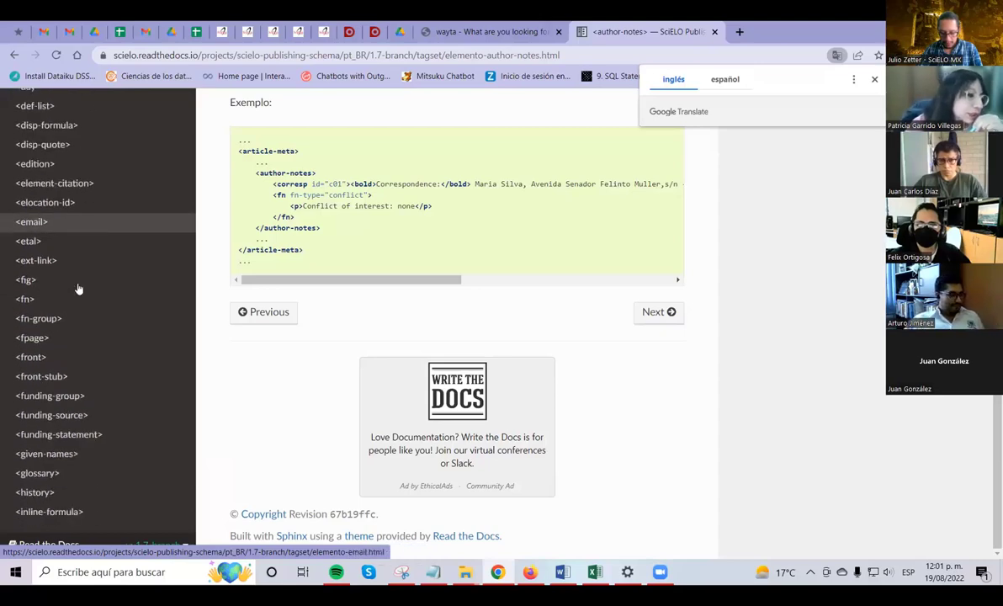
{"action": "left_click", "coordinate": [36, 257]}
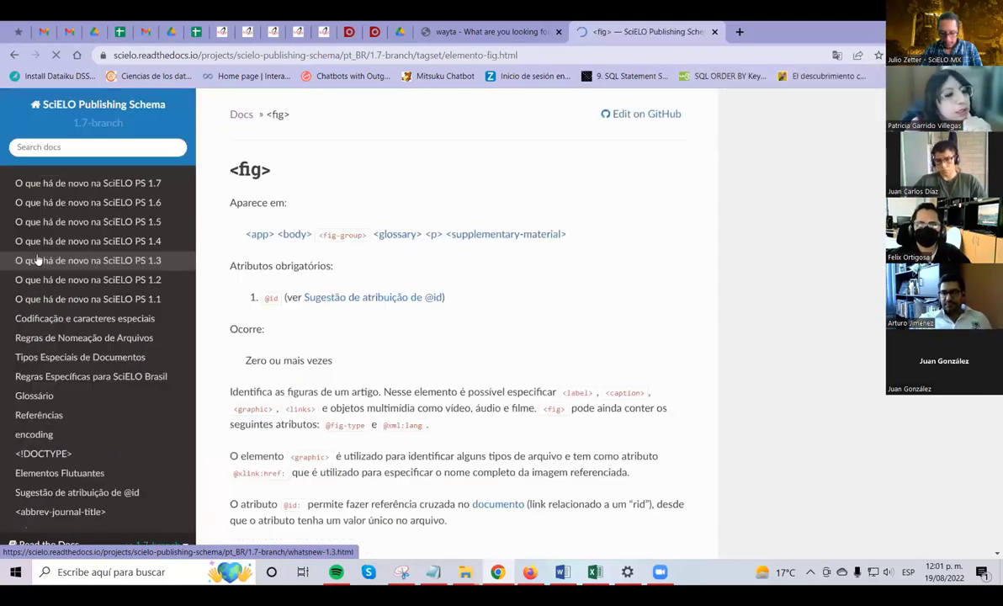
{"action": "scroll", "coordinate": [353, 377], "scroll_direction": "down", "scroll_amount": 5}
{"action": "scroll", "coordinate": [62, 273], "scroll_direction": "down", "scroll_amount": 3}
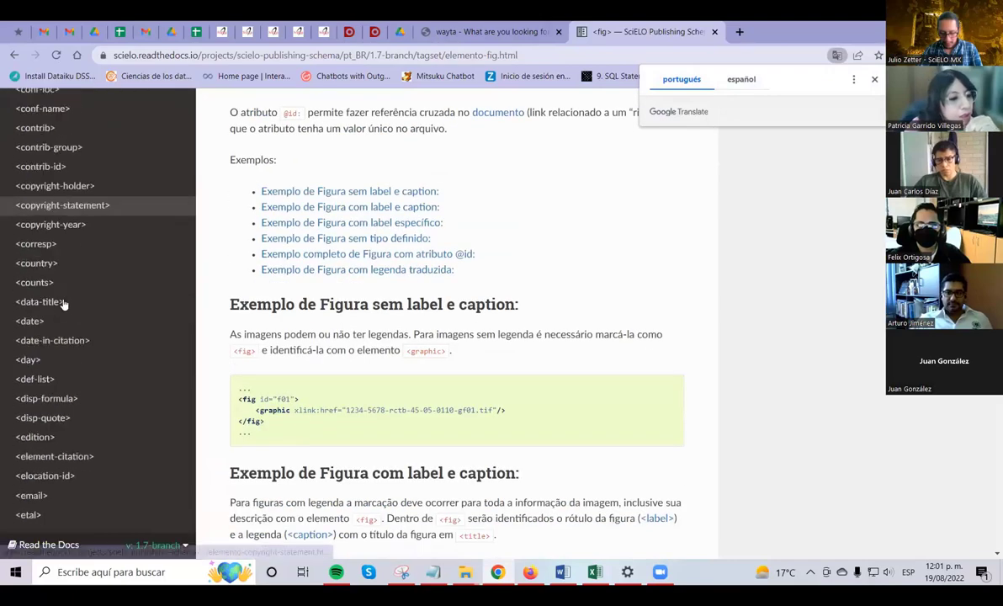
- Open the <collab> element page in the schema guide and view its markup examples for <front> and <back>
{"action": "scroll", "coordinate": [59, 299], "scroll_direction": "up", "scroll_amount": 3}
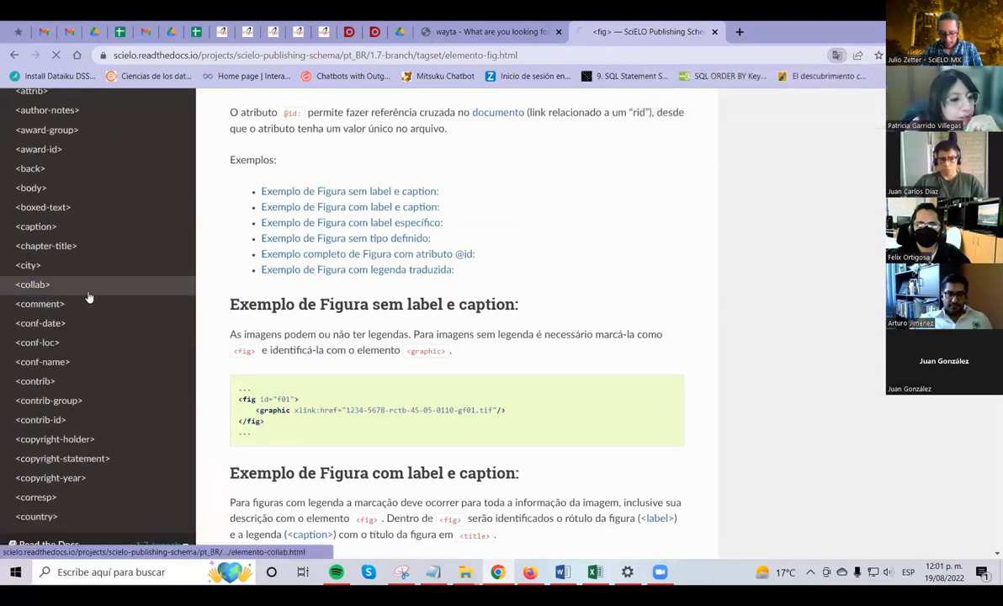
{"action": "left_click", "coordinate": [34, 284]}
{"action": "scroll", "coordinate": [376, 352], "scroll_direction": "down", "scroll_amount": 3}
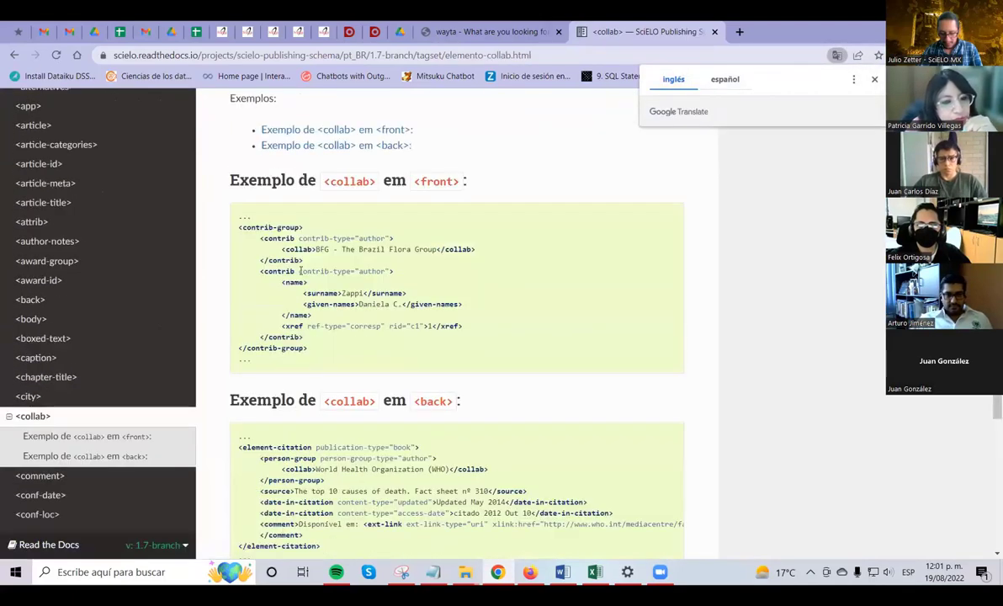
- Open the <license> element page in the schema guide and highlight its complete <article-meta> markup example
{"action": "scroll", "coordinate": [62, 330], "scroll_direction": "down", "scroll_amount": 7}
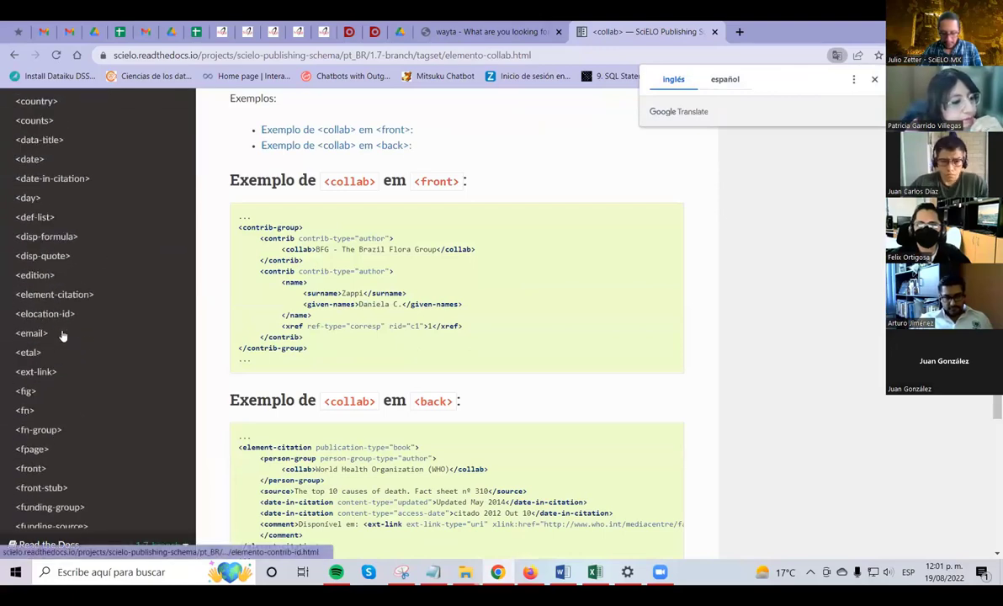
{"action": "scroll", "coordinate": [64, 328], "scroll_direction": "down", "scroll_amount": 8}
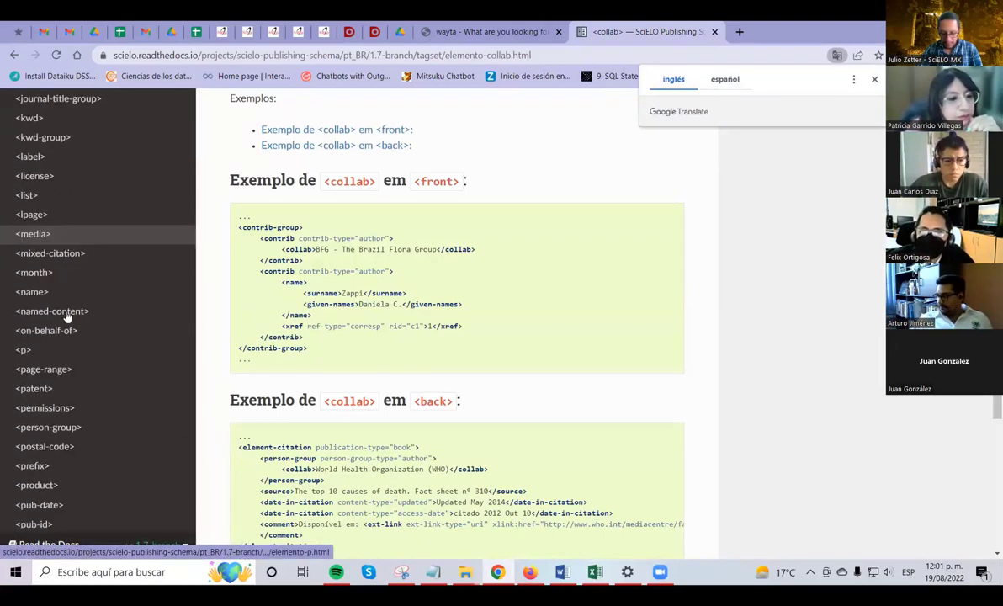
{"action": "left_click", "coordinate": [21, 178]}
{"action": "scroll", "coordinate": [334, 310], "scroll_direction": "down", "scroll_amount": 5}
{"action": "scroll", "coordinate": [335, 315], "scroll_direction": "down", "scroll_amount": 3}
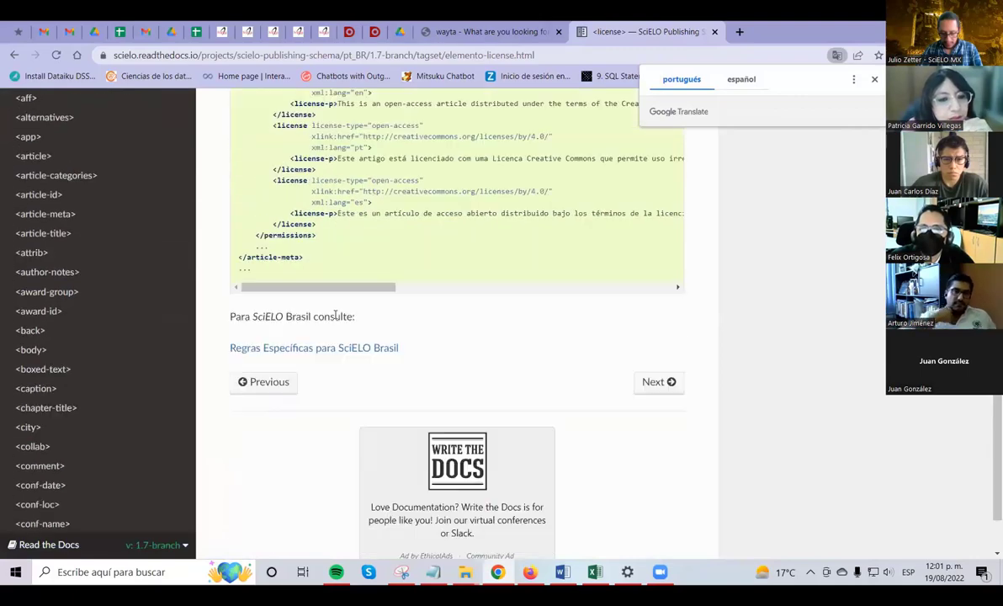
{"action": "scroll", "coordinate": [244, 174], "scroll_direction": "up", "scroll_amount": 1}
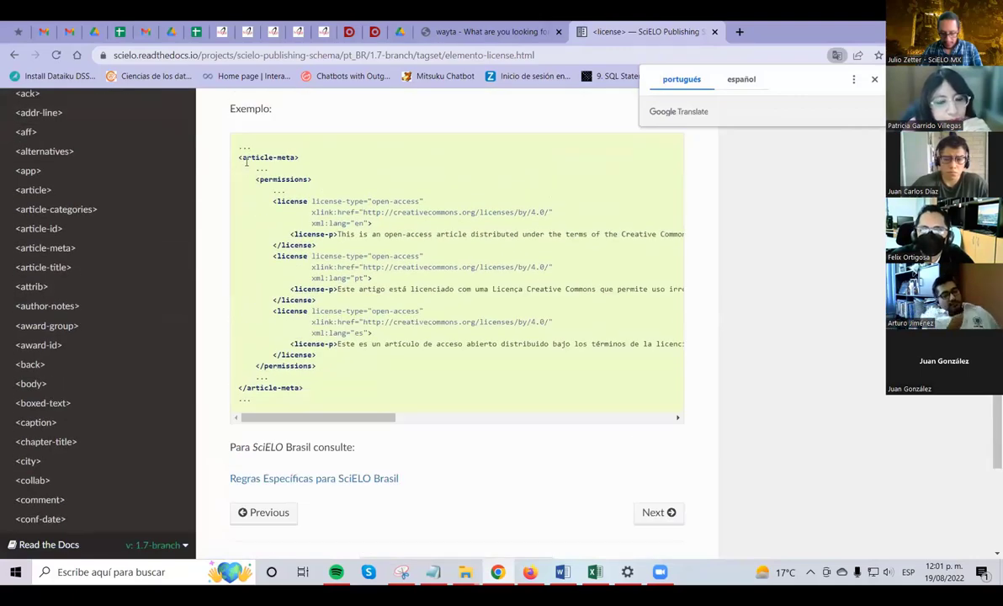
{"action": "left_click_drag", "start_coordinate": [240, 150], "coordinate": [380, 404]}
{"action": "left_click", "coordinate": [372, 394]}
{"action": "scroll", "coordinate": [82, 335], "scroll_direction": "down", "scroll_amount": 3}
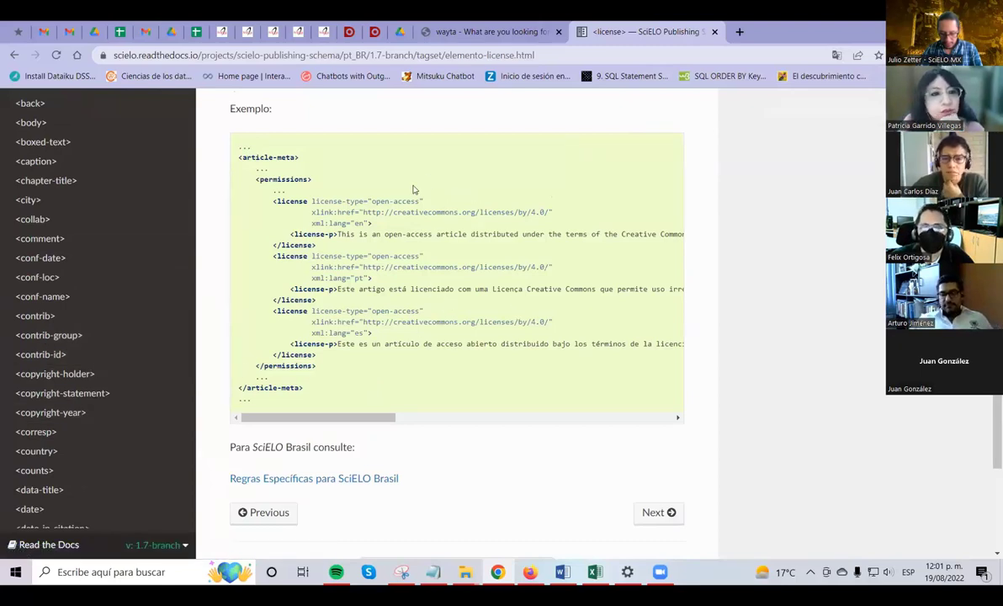
- In Gmail, follow the practice-files link to the Drive folder, then read through "Copia de Links de recursos de apoyo.pdf" and close it
{"action": "left_click", "coordinate": [146, 34]}
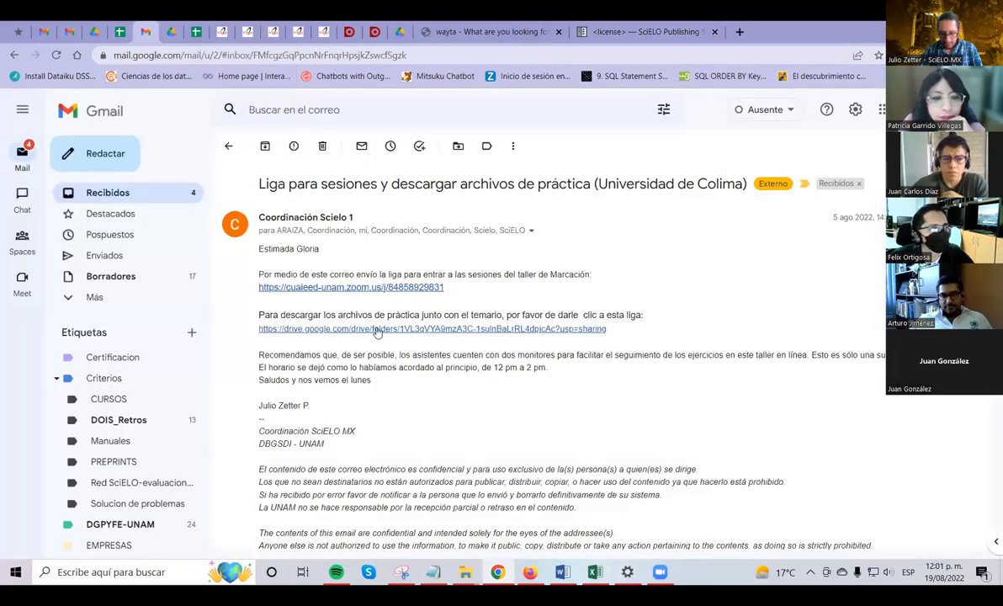
{"action": "left_click", "coordinate": [381, 329]}
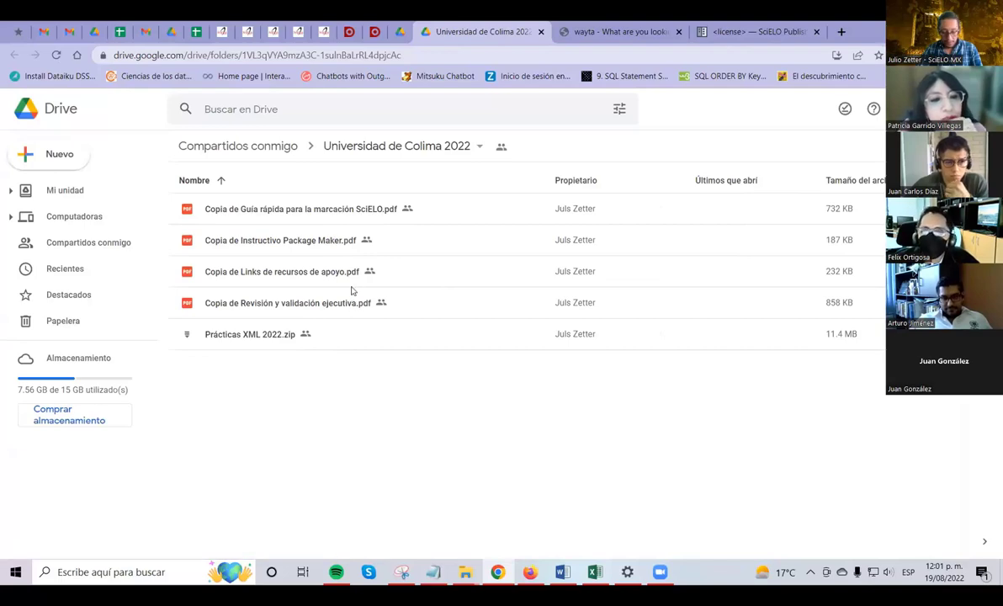
{"action": "double_click", "coordinate": [331, 272]}
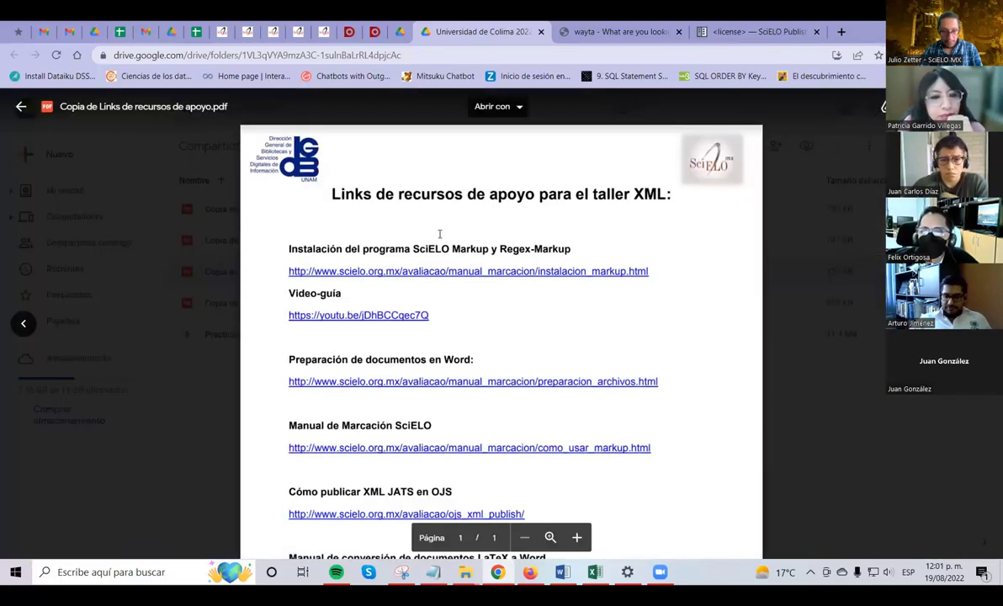
{"action": "scroll", "coordinate": [439, 237], "scroll_direction": "down", "scroll_amount": 1}
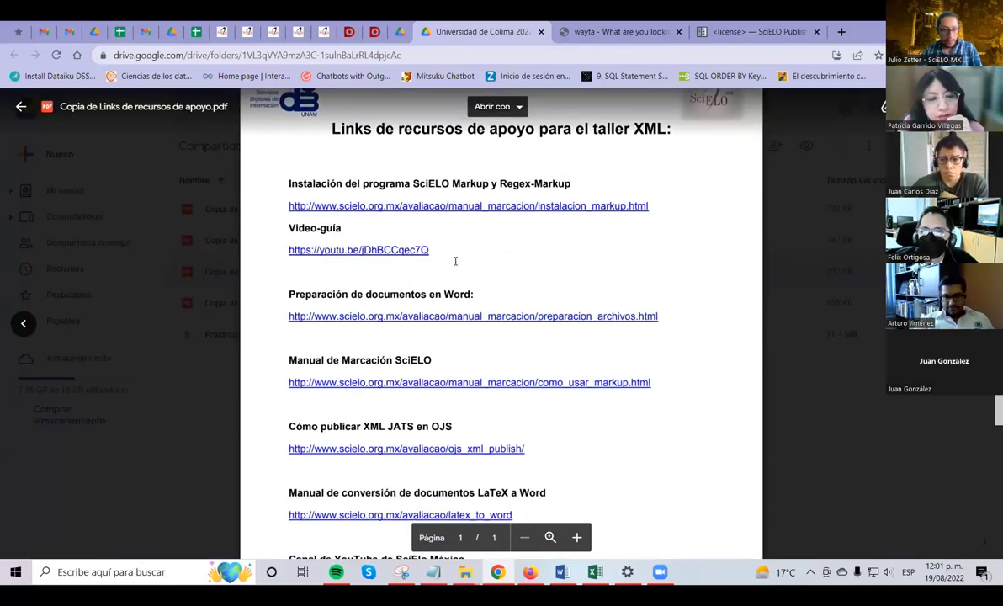
{"action": "scroll", "coordinate": [484, 269], "scroll_direction": "down", "scroll_amount": 2}
{"action": "scroll", "coordinate": [485, 276], "scroll_direction": "down", "scroll_amount": 1}
{"action": "scroll", "coordinate": [560, 319], "scroll_direction": "down", "scroll_amount": 1}
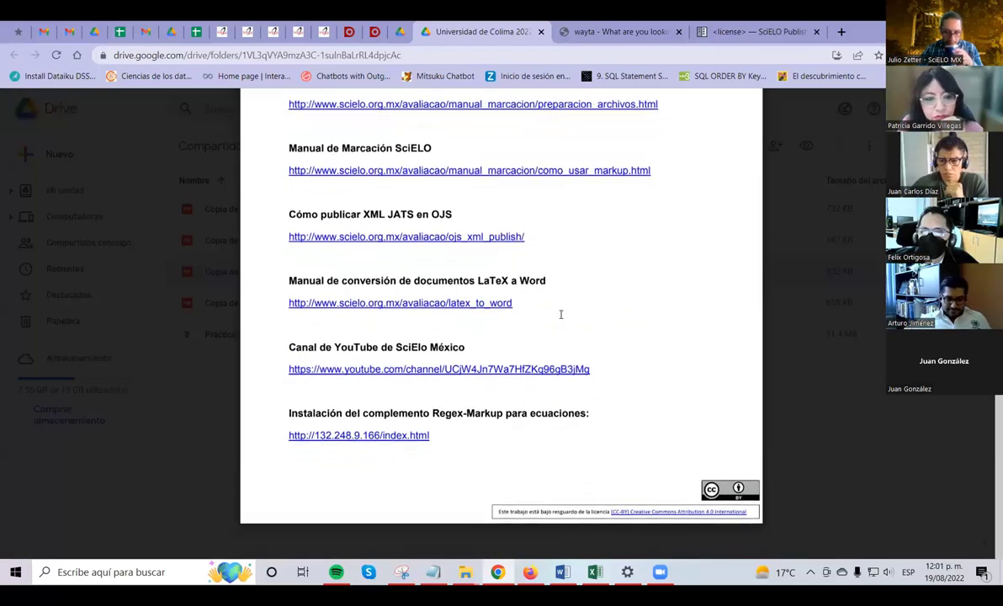
{"action": "left_click", "coordinate": [838, 348]}
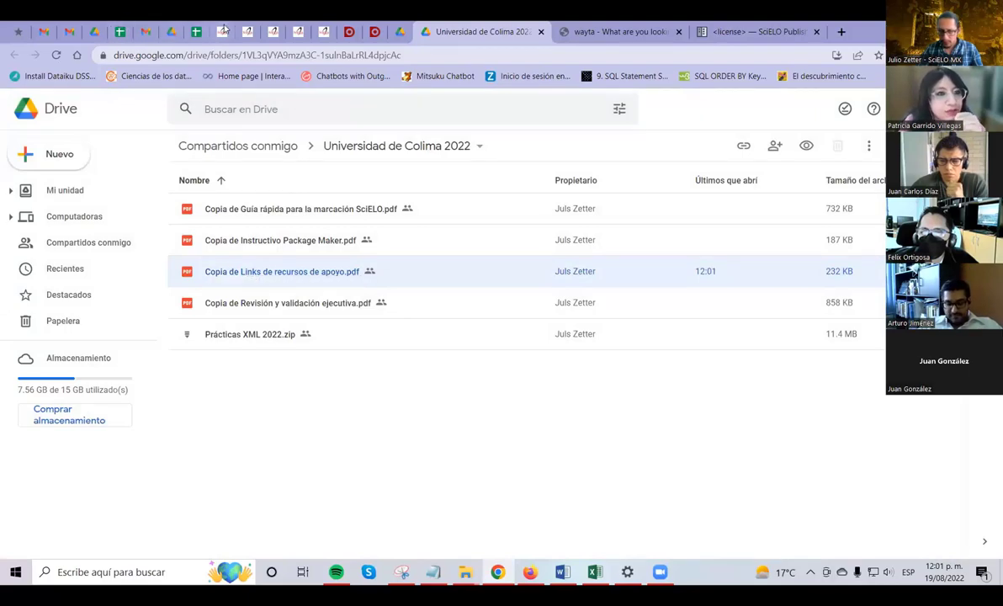
- Go to the documents section of the SciELO México site and open Manuales y guías
{"action": "left_click", "coordinate": [247, 31]}
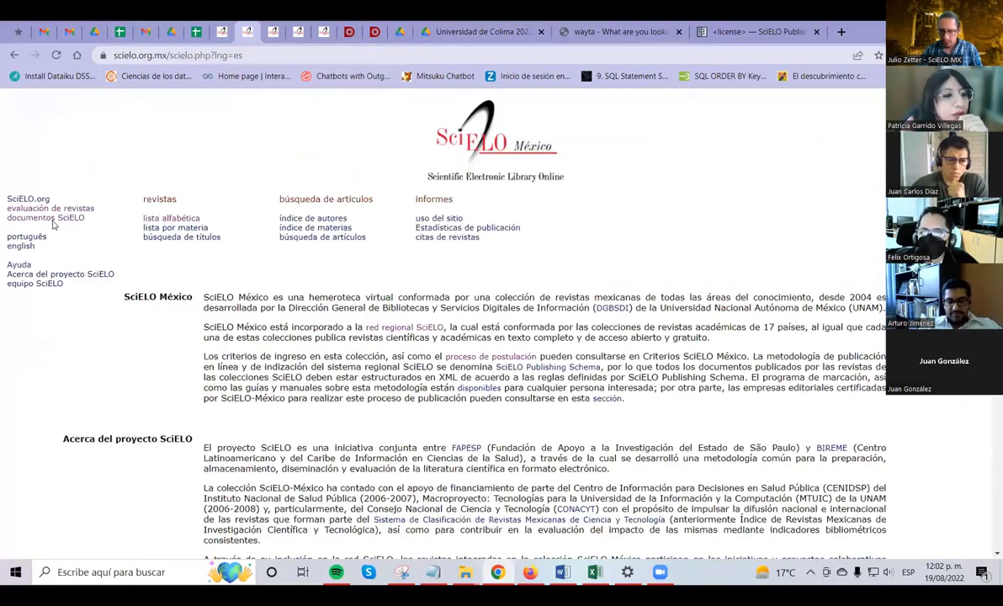
{"action": "left_click", "coordinate": [59, 219]}
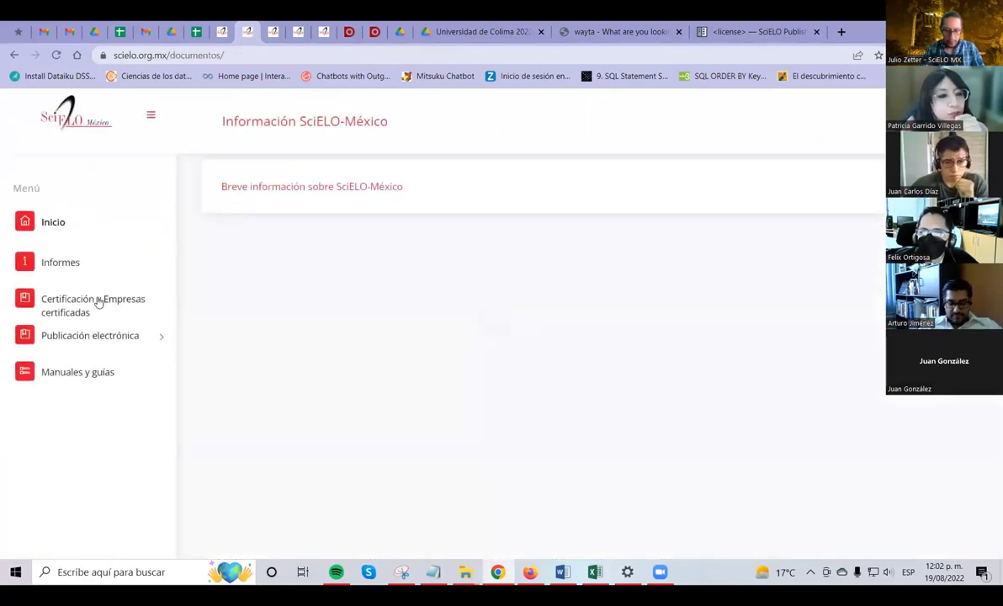
{"action": "left_click", "coordinate": [99, 373]}
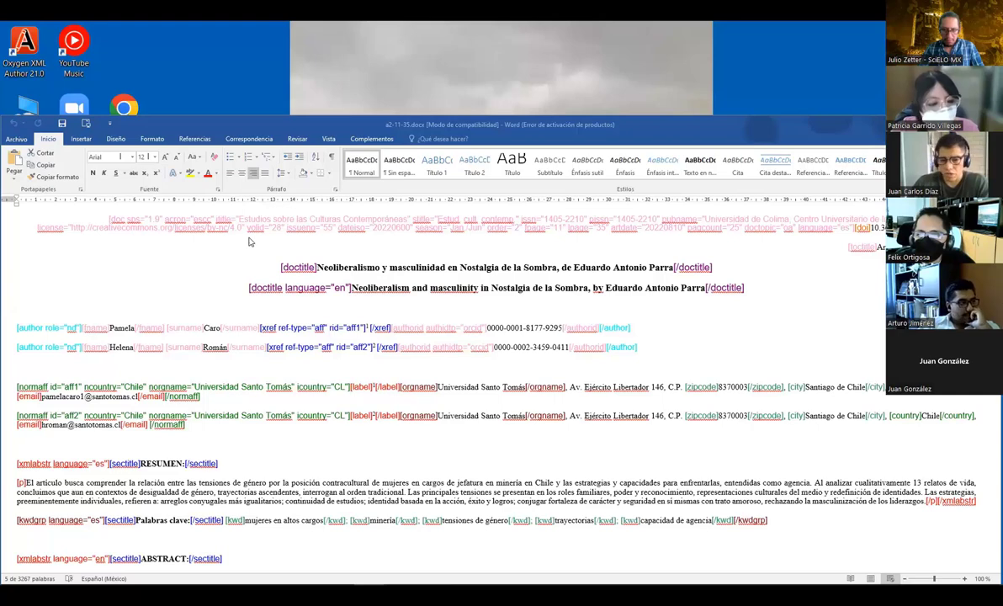
- In the Word document a2-11-35.docx, open the doc tag's attribute form, view its collection/journal list, and close the form without changes
{"action": "left_click_drag", "start_coordinate": [239, 221], "coordinate": [408, 221]}
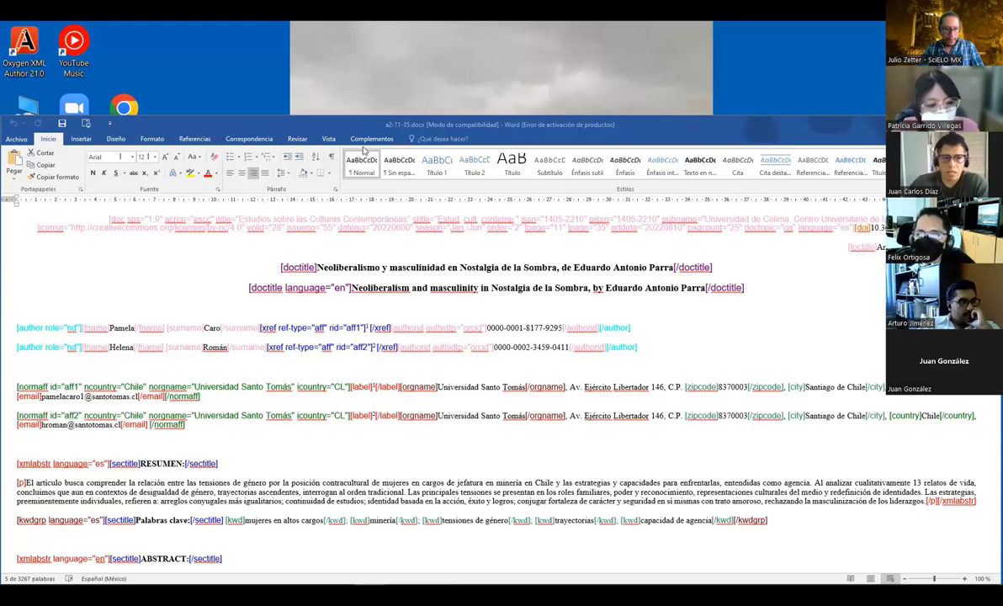
{"action": "left_click", "coordinate": [371, 139]}
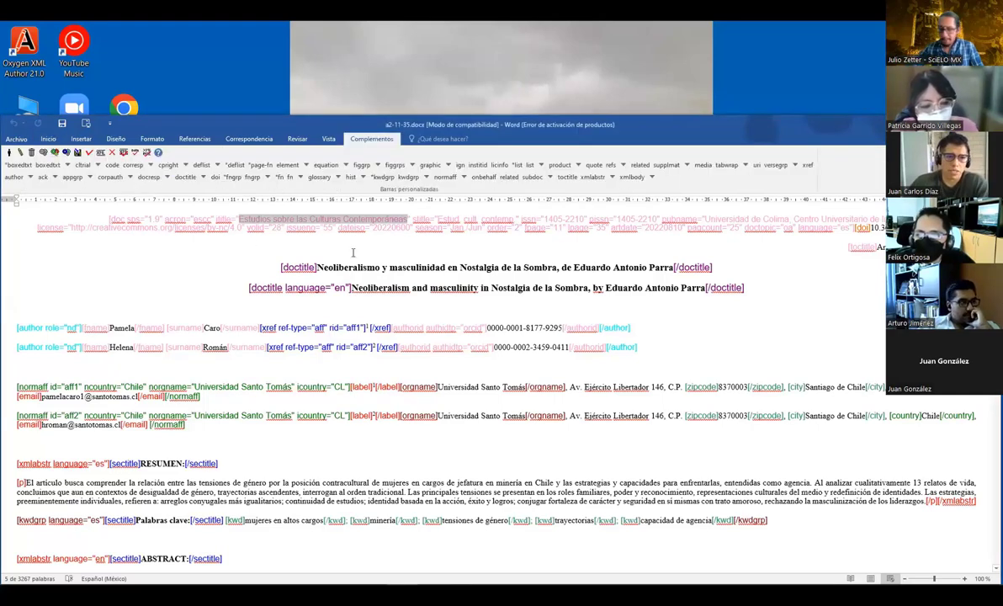
{"action": "left_click", "coordinate": [121, 220]}
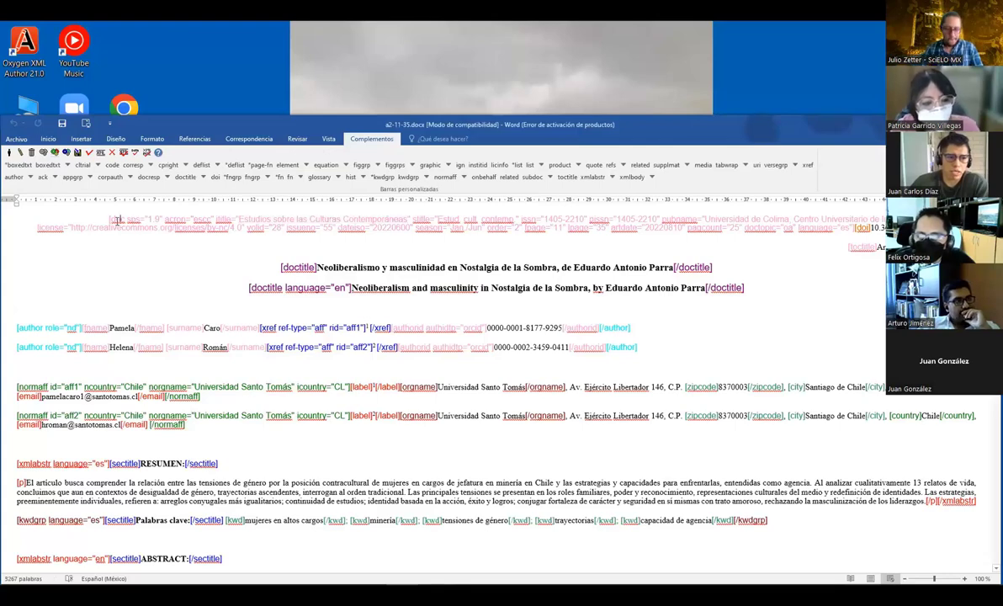
{"action": "left_click", "coordinate": [20, 153]}
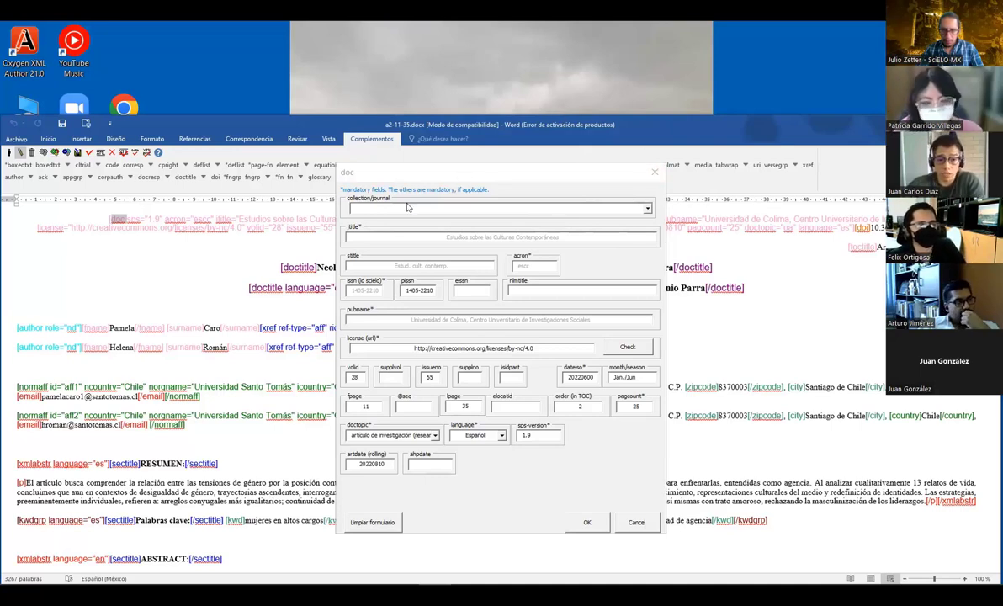
{"action": "left_click", "coordinate": [610, 207]}
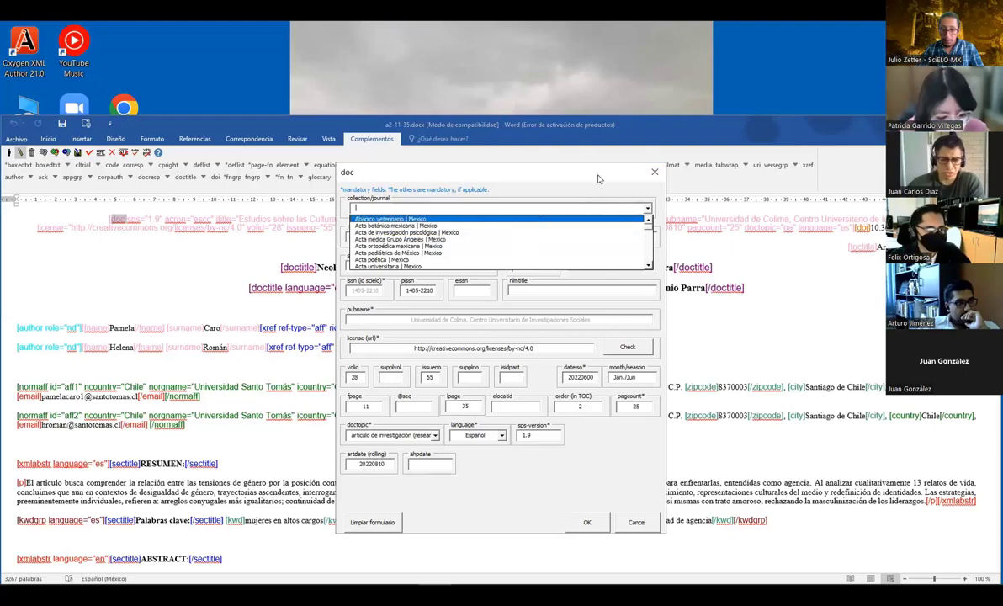
{"action": "left_click", "coordinate": [655, 172]}
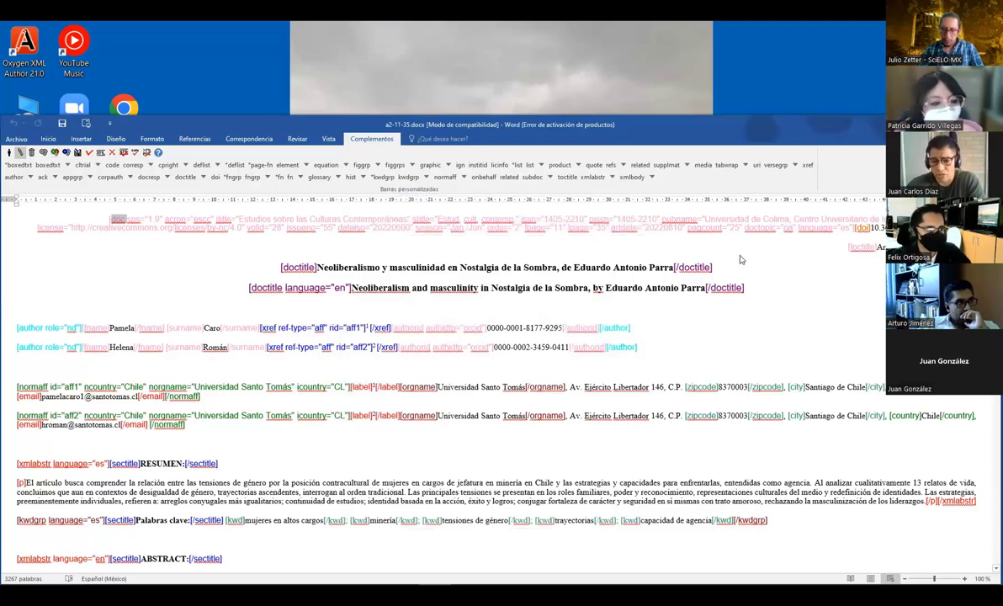
- Highlight the journal title value and the acron attribute in the opening doc tag
{"action": "double_click", "coordinate": [239, 220]}
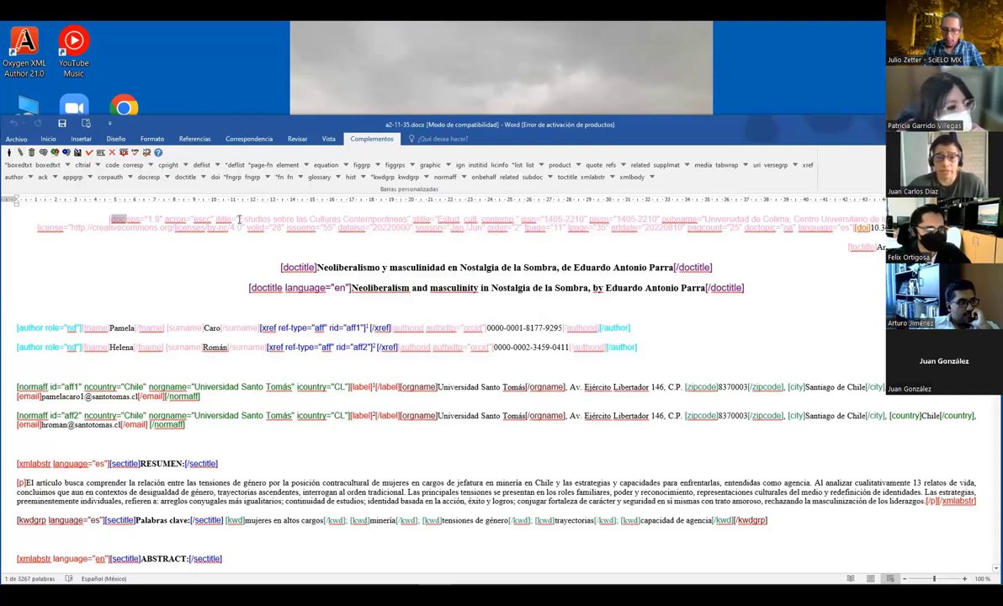
{"action": "left_click_drag", "start_coordinate": [239, 220], "coordinate": [407, 220]}
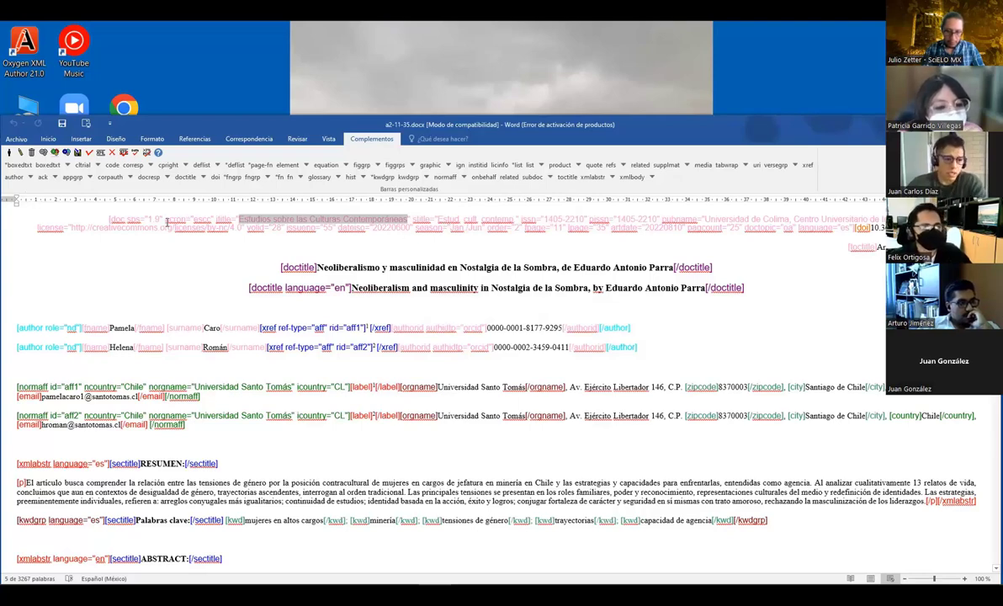
{"action": "left_click_drag", "start_coordinate": [166, 220], "coordinate": [212, 219]}
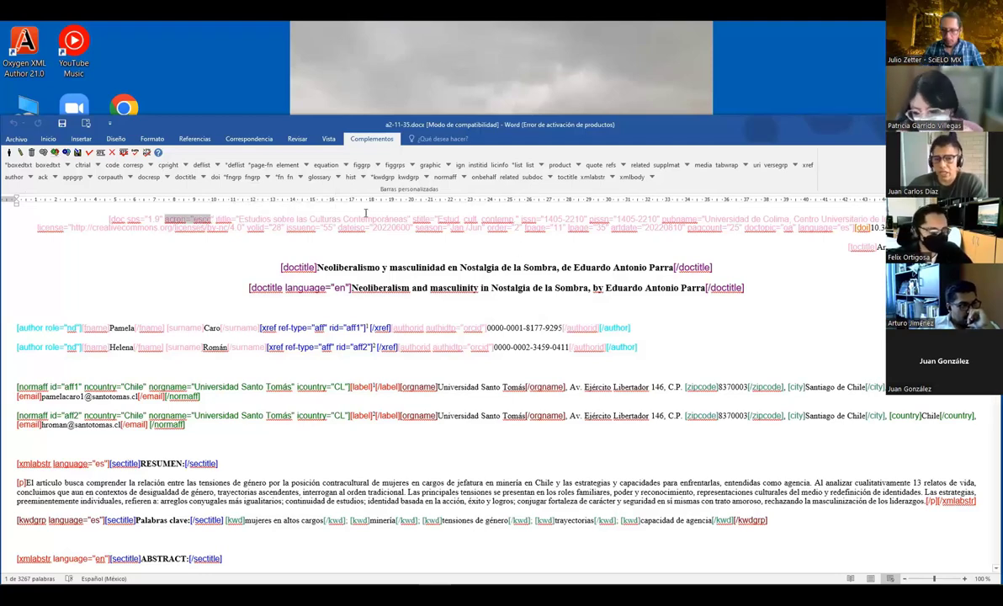
{"action": "left_click", "coordinate": [199, 220]}
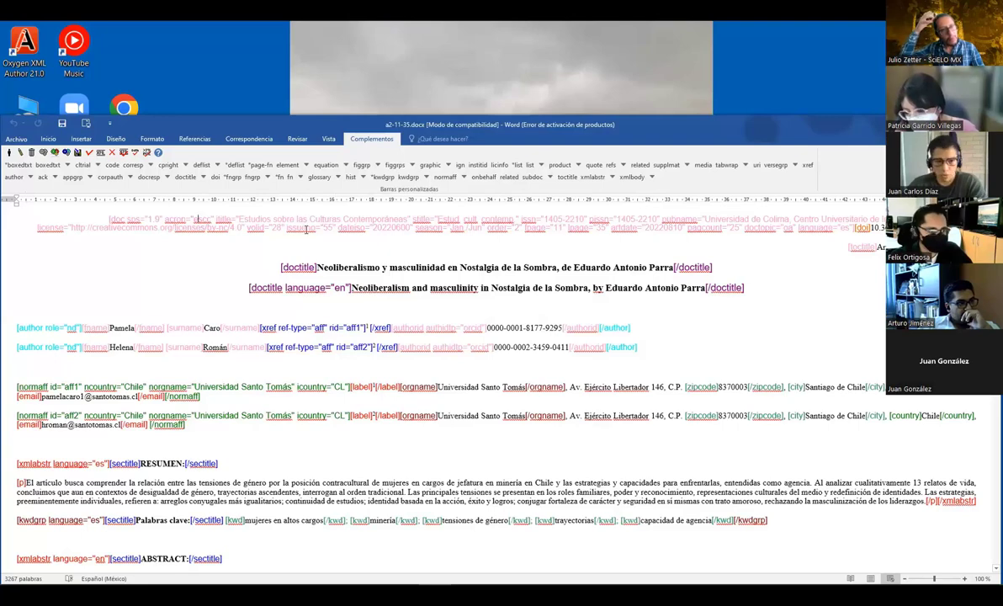
{"action": "double_click", "coordinate": [215, 217]}
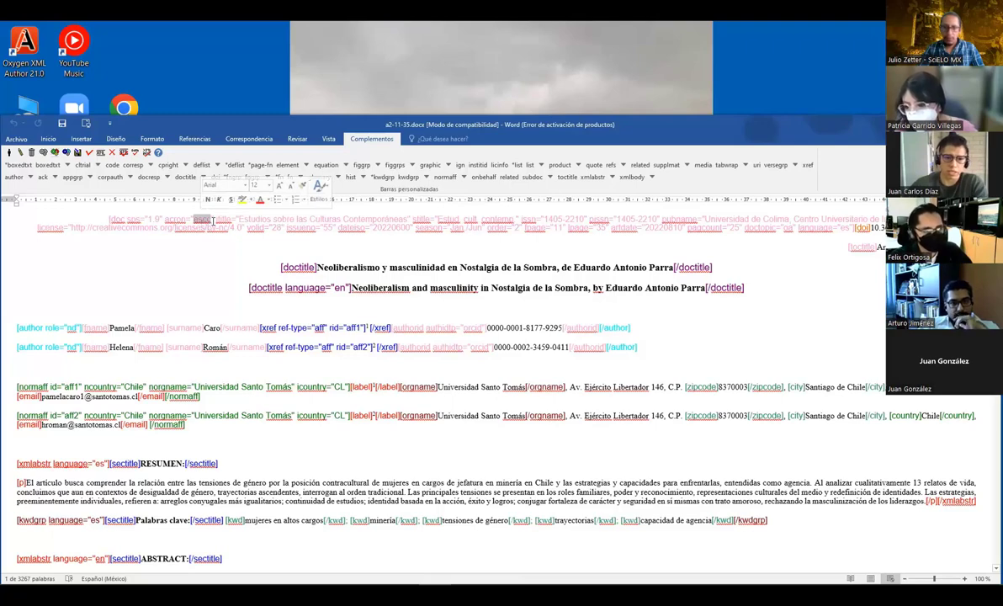
- Highlight the values of the full journal title, the short title and the issn attribute in the doc tag, one at a time
{"action": "left_click_drag", "start_coordinate": [240, 219], "coordinate": [406, 219]}
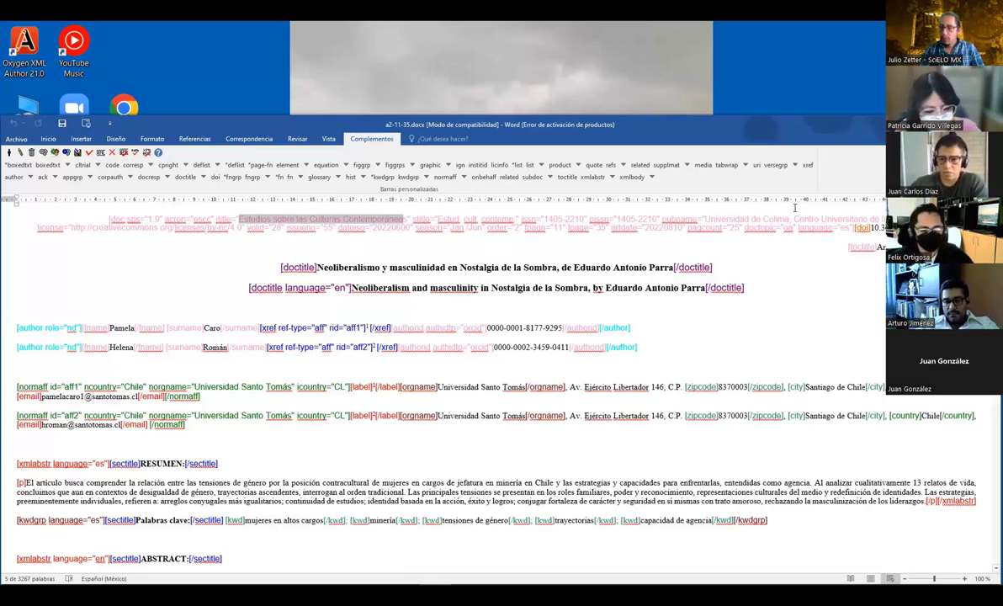
{"action": "left_click_drag", "start_coordinate": [437, 219], "coordinate": [514, 220]}
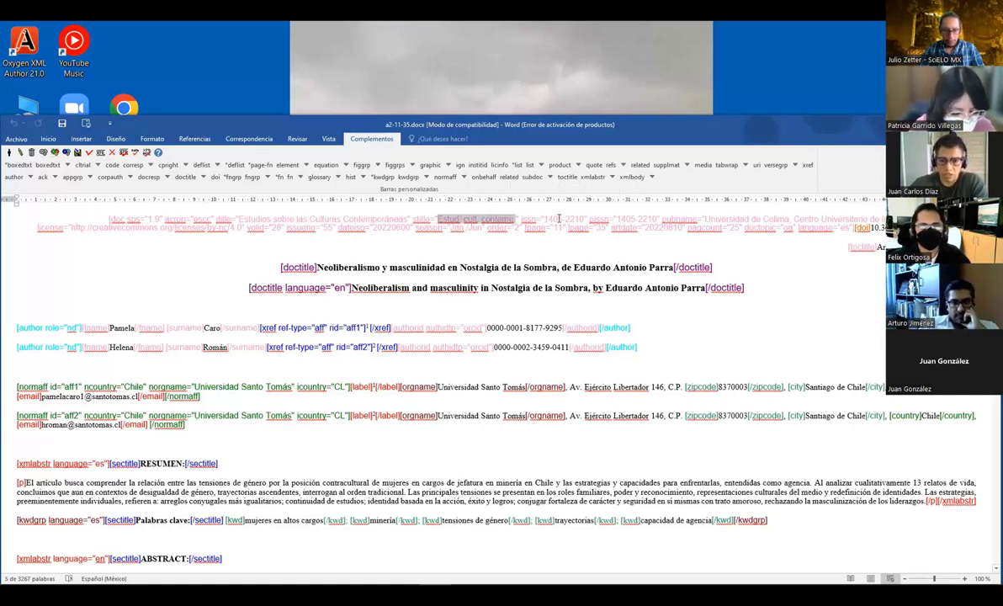
{"action": "left_click_drag", "start_coordinate": [584, 219], "coordinate": [543, 219]}
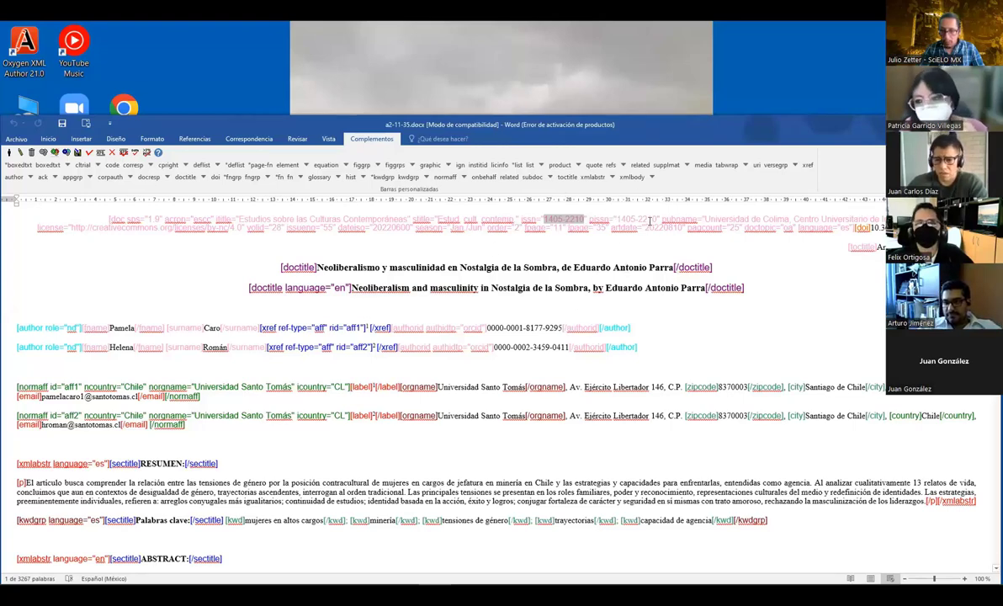
- Highlight the values of the pissn and pubname attributes in the opening doc tag, one at a time
{"action": "left_click_drag", "start_coordinate": [617, 221], "coordinate": [657, 220]}
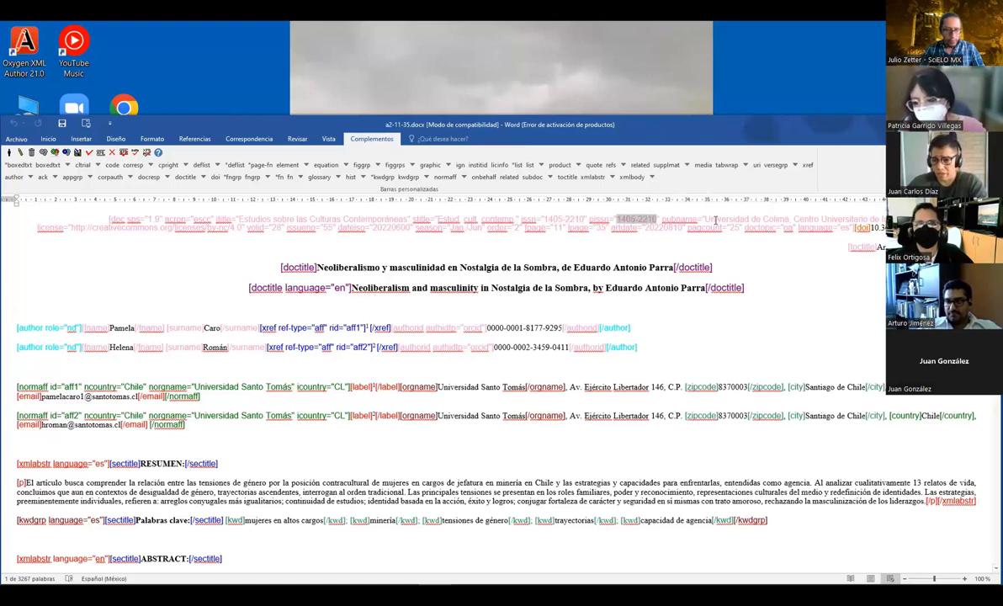
{"action": "left_click_drag", "start_coordinate": [705, 220], "coordinate": [789, 220]}
{"action": "key", "text": "shift+End"}
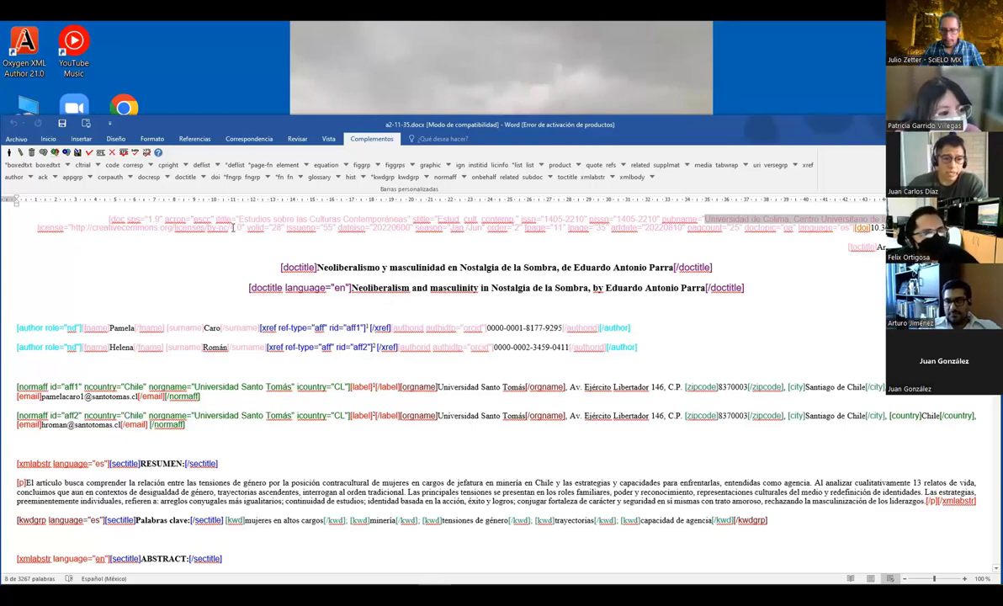
{"action": "left_click_drag", "start_coordinate": [117, 229], "coordinate": [236, 228]}
{"action": "left_click_drag", "start_coordinate": [274, 263], "coordinate": [307, 235]}
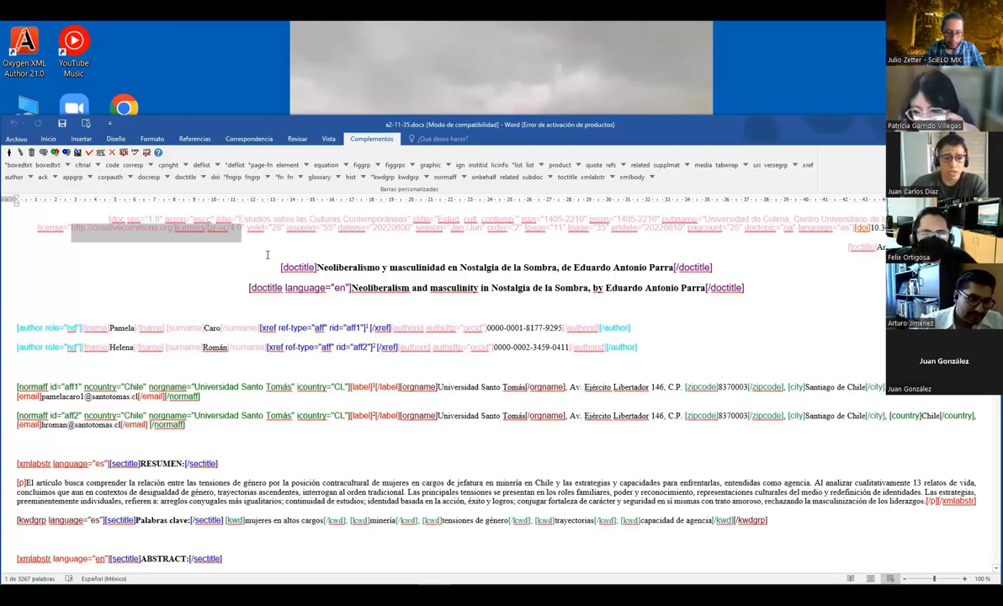
{"action": "left_click", "coordinate": [228, 234]}
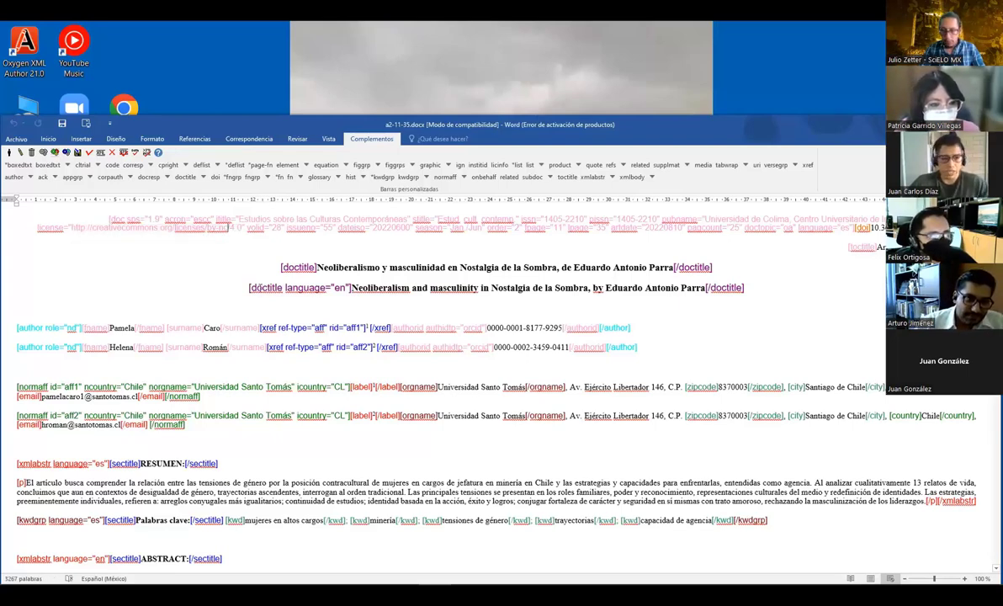
{"action": "key", "text": "ctrl+v"}
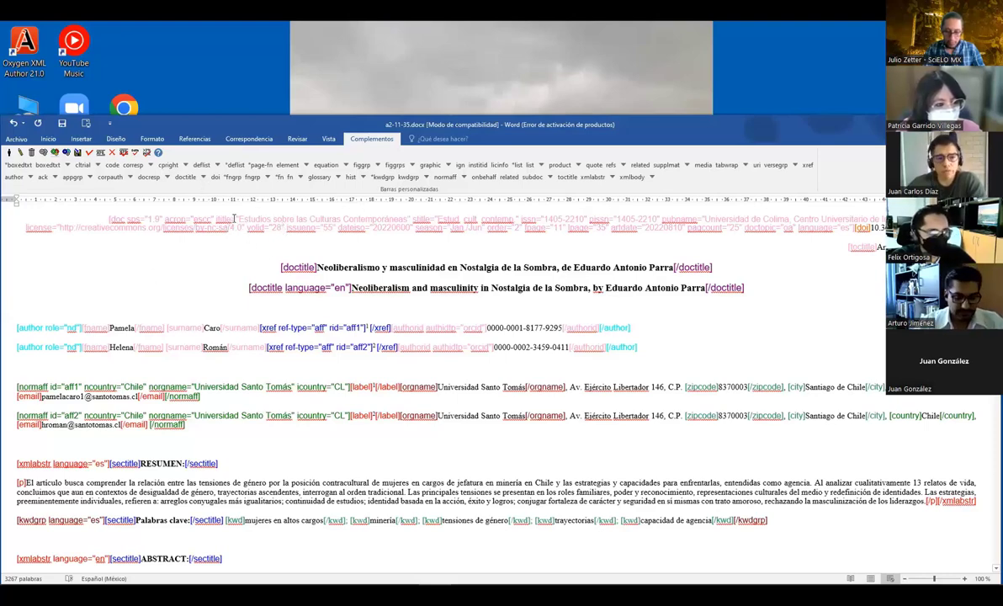
- Highlight the doc tag's journal data from the title through the license, and its issue data from volid through dateiso
{"action": "left_click_drag", "start_coordinate": [239, 220], "coordinate": [264, 235]}
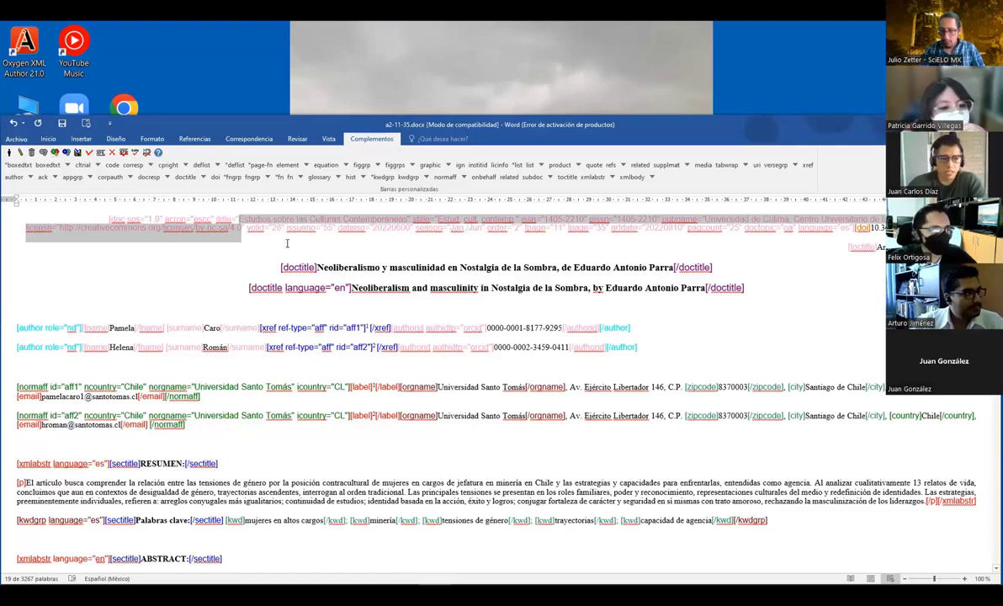
{"action": "left_click_drag", "start_coordinate": [272, 228], "coordinate": [410, 228]}
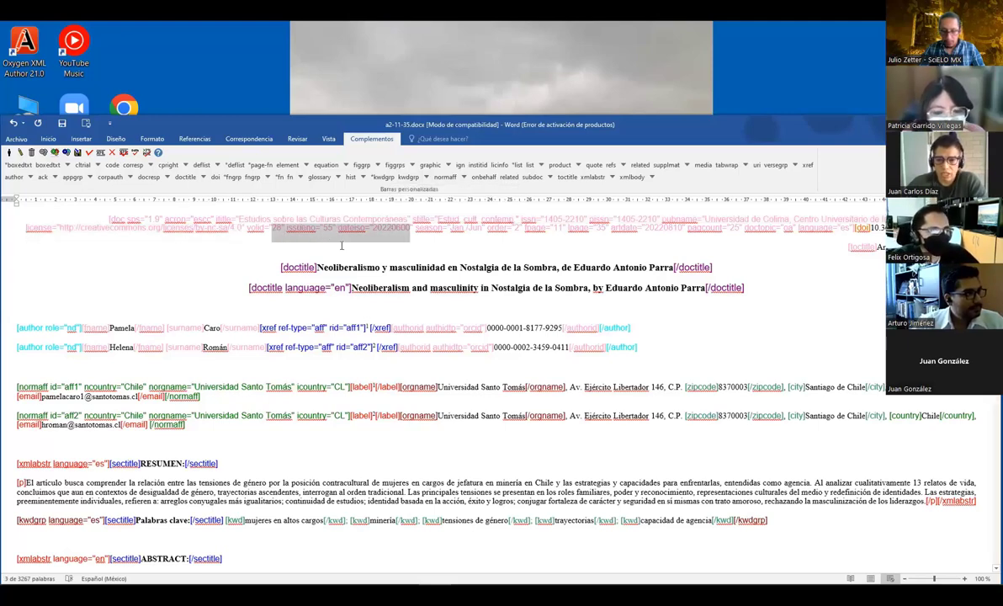
{"action": "left_click", "coordinate": [251, 229]}
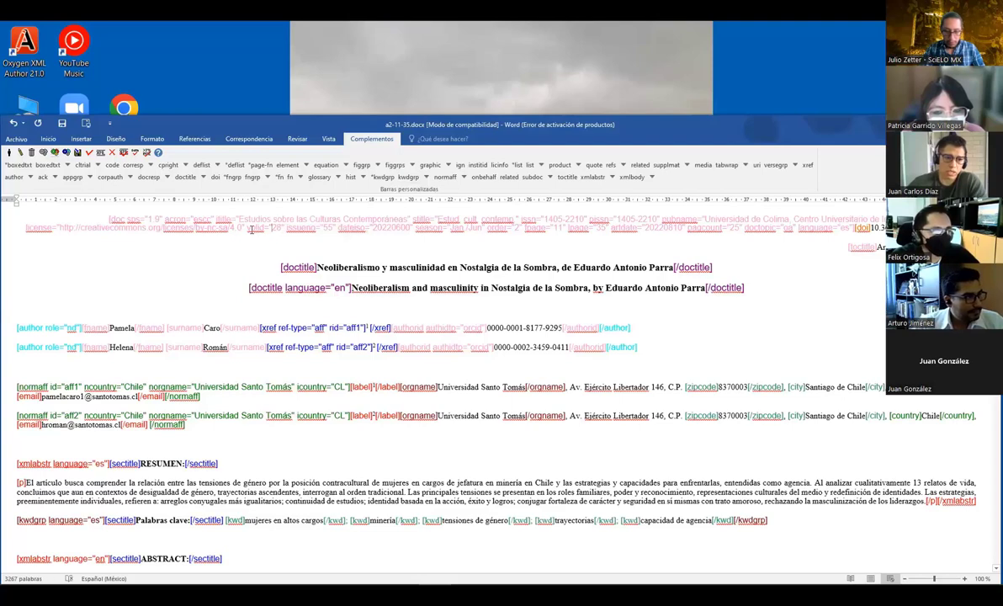
{"action": "double_click", "coordinate": [261, 228]}
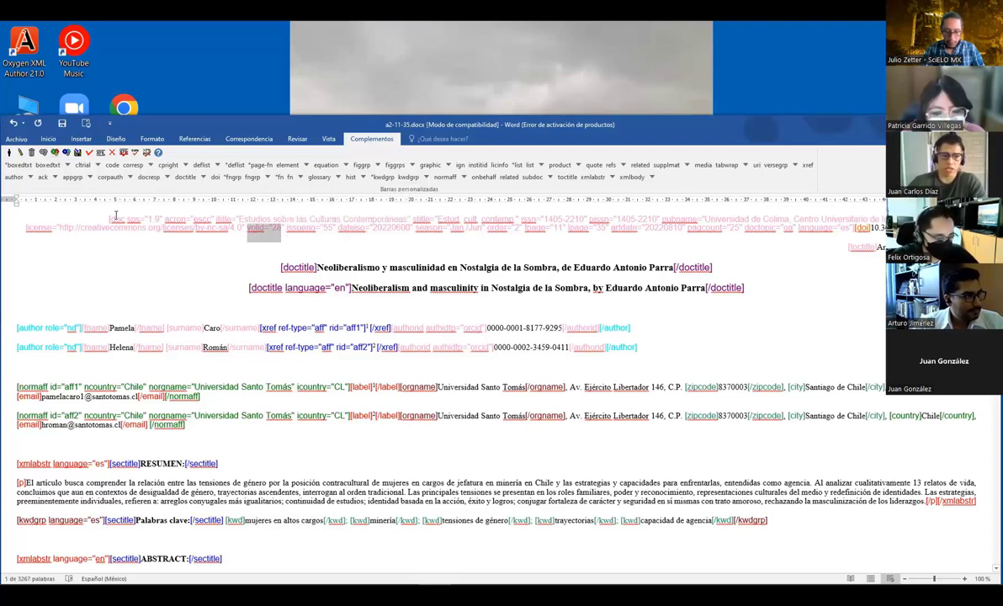
- View the artdate (rolling) field and collection/journal list in the doc attribute form, accept the form, and highlight the tag's attributes from acron through license
{"action": "left_click", "coordinate": [370, 224]}
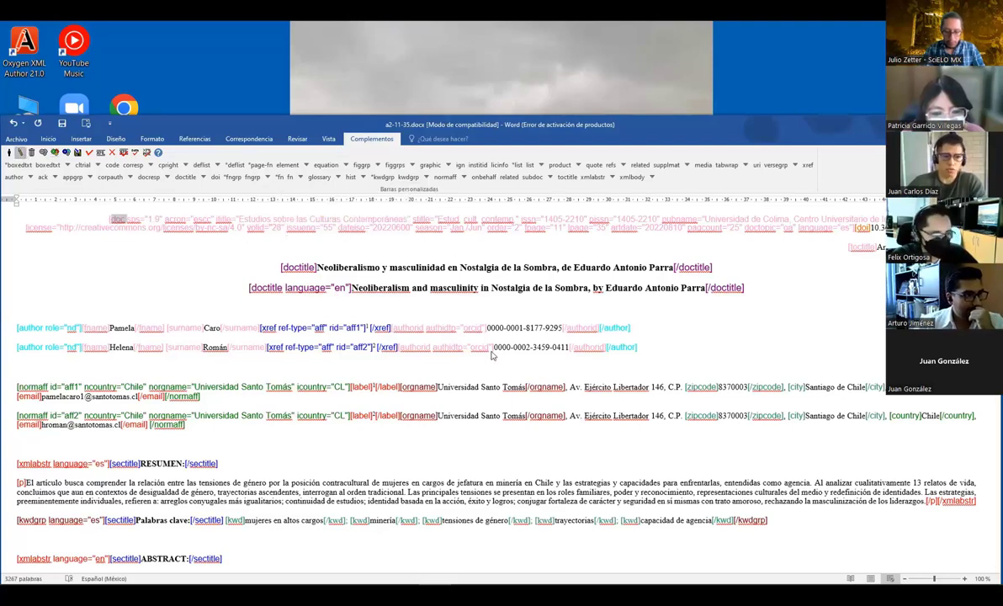
{"action": "left_click", "coordinate": [389, 237]}
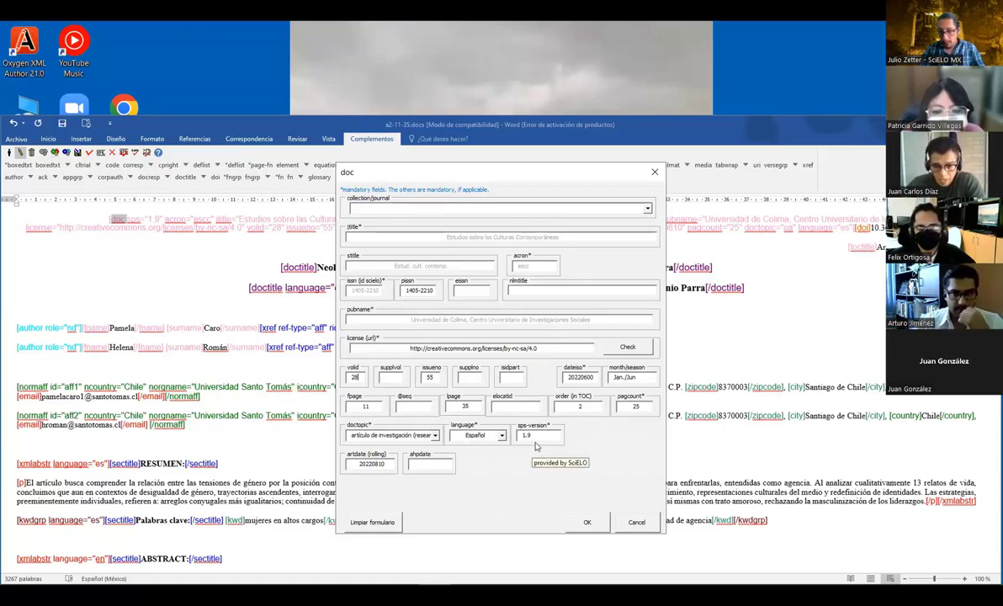
{"action": "left_click", "coordinate": [349, 467]}
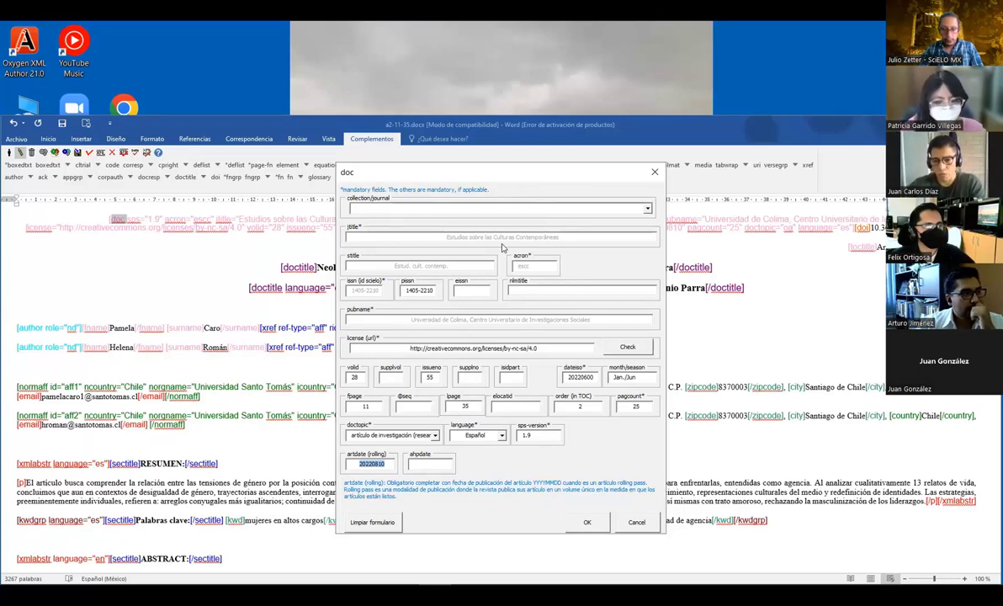
{"action": "left_click", "coordinate": [608, 207]}
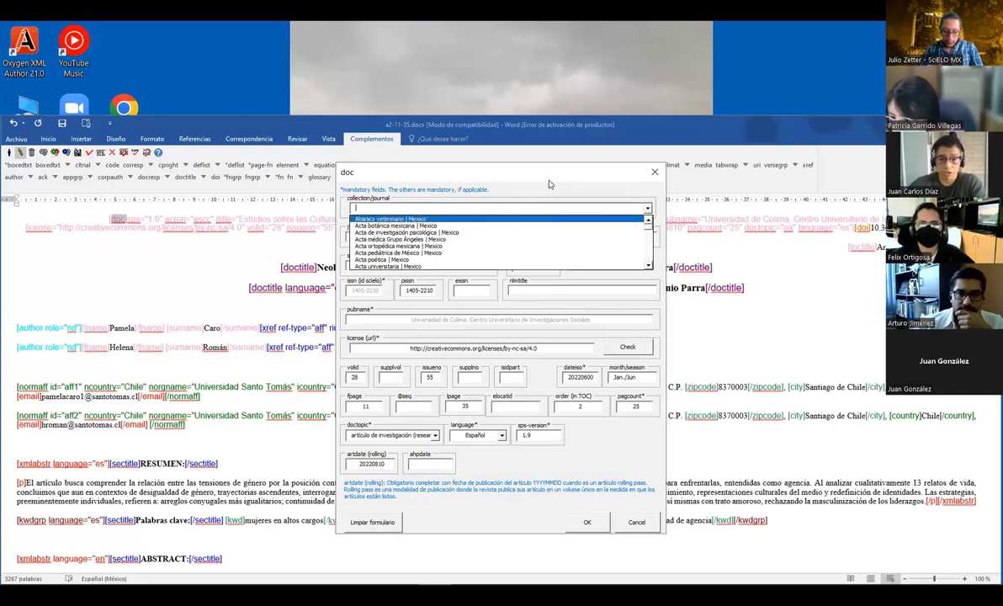
{"action": "left_click", "coordinate": [514, 176]}
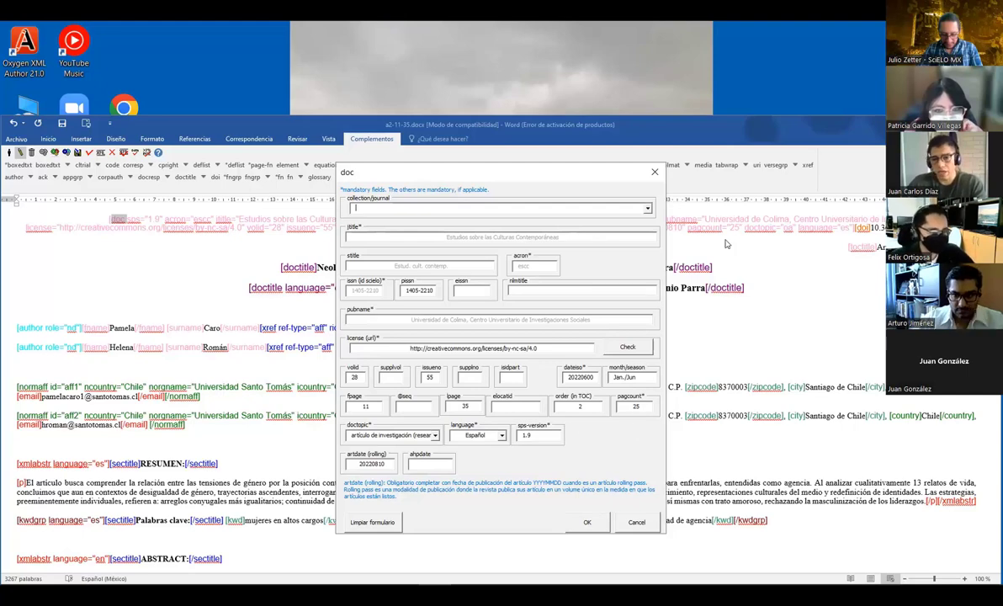
{"action": "left_click", "coordinate": [587, 522]}
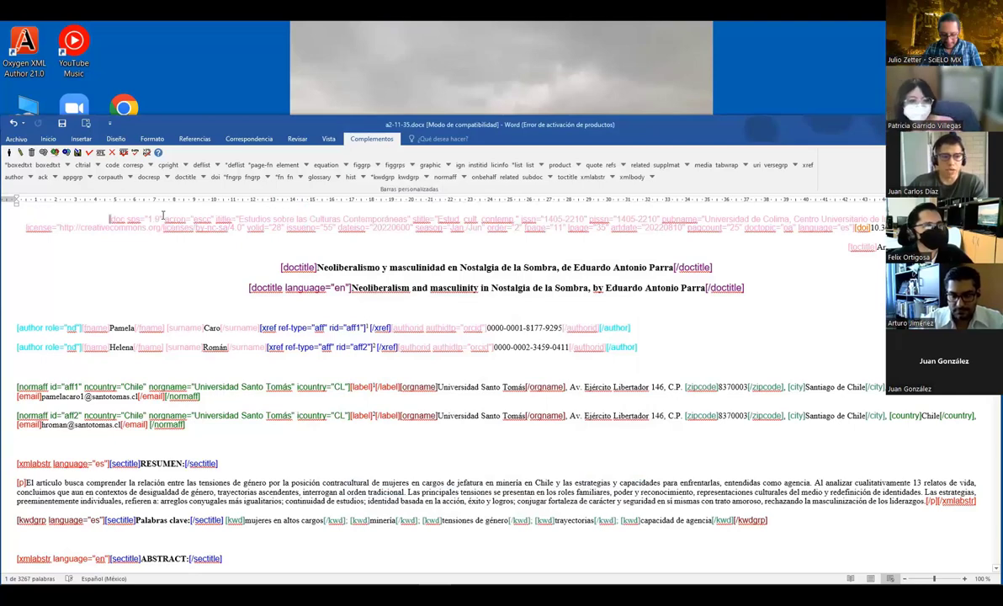
{"action": "left_click_drag", "start_coordinate": [110, 219], "coordinate": [241, 234]}
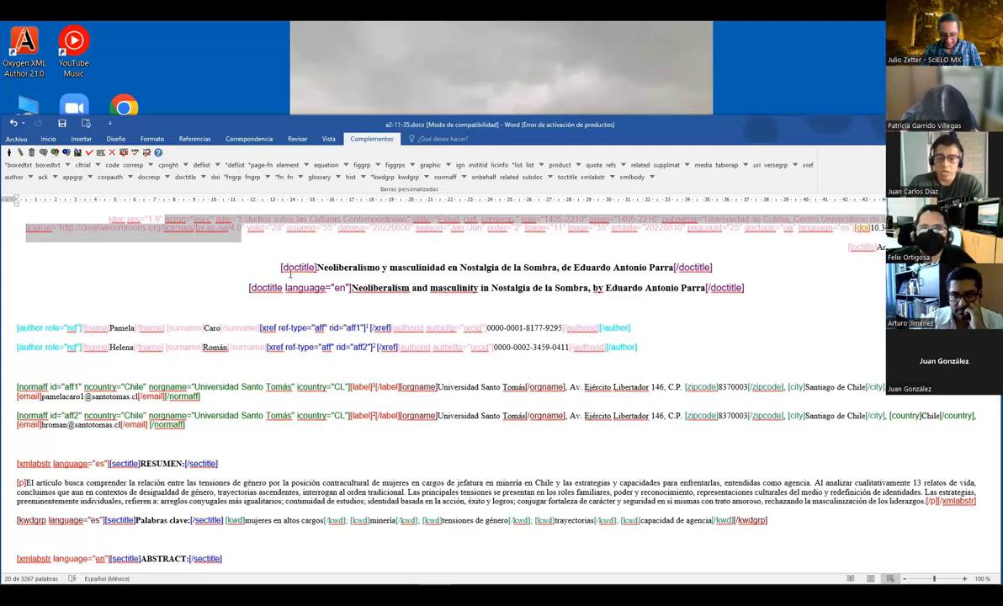
- Switch to the scielo_package window in File Explorer and go to the errors folder inside markup_xml
{"action": "mouse_move", "coordinate": [220, 586]}
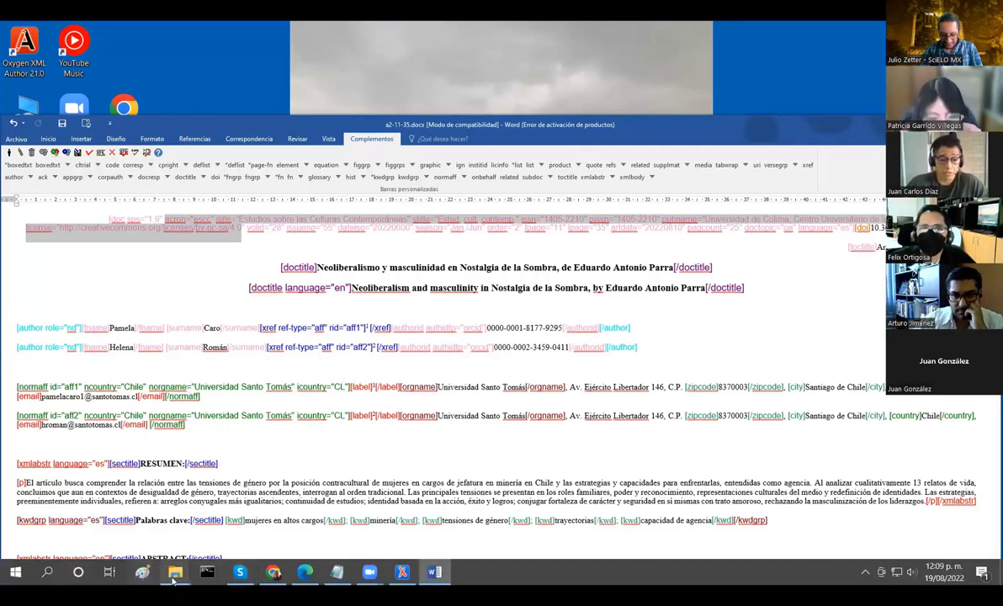
{"action": "mouse_move", "coordinate": [175, 574]}
{"action": "left_click", "coordinate": [229, 501]}
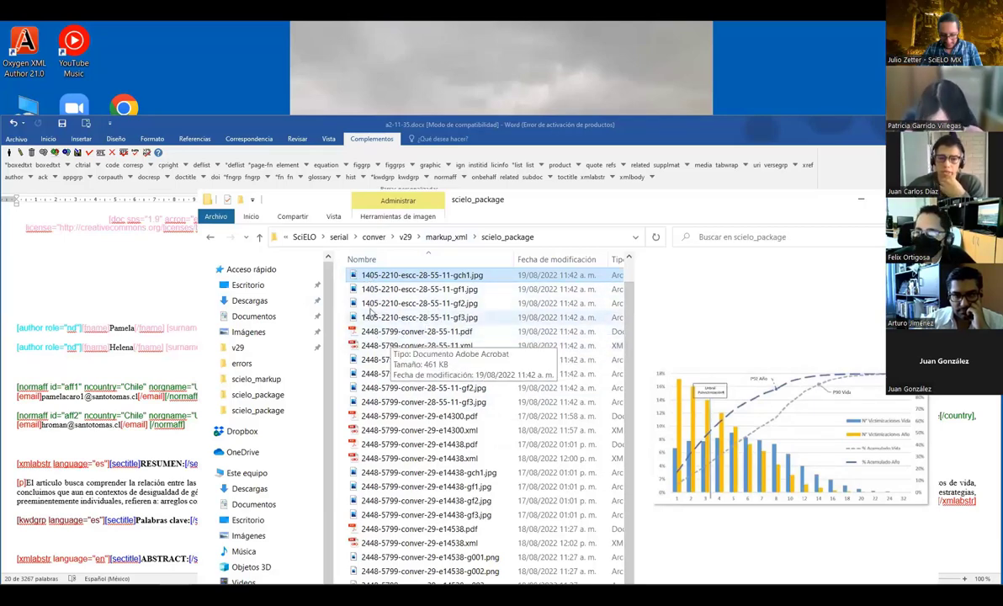
{"action": "scroll", "coordinate": [458, 311], "scroll_direction": "up", "scroll_amount": 1}
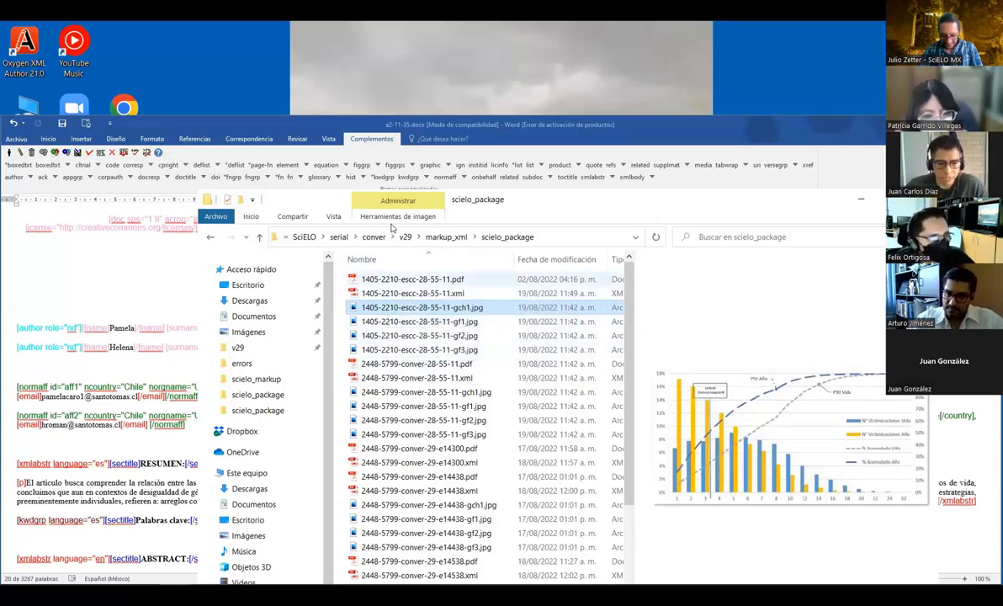
{"action": "left_click", "coordinate": [446, 237]}
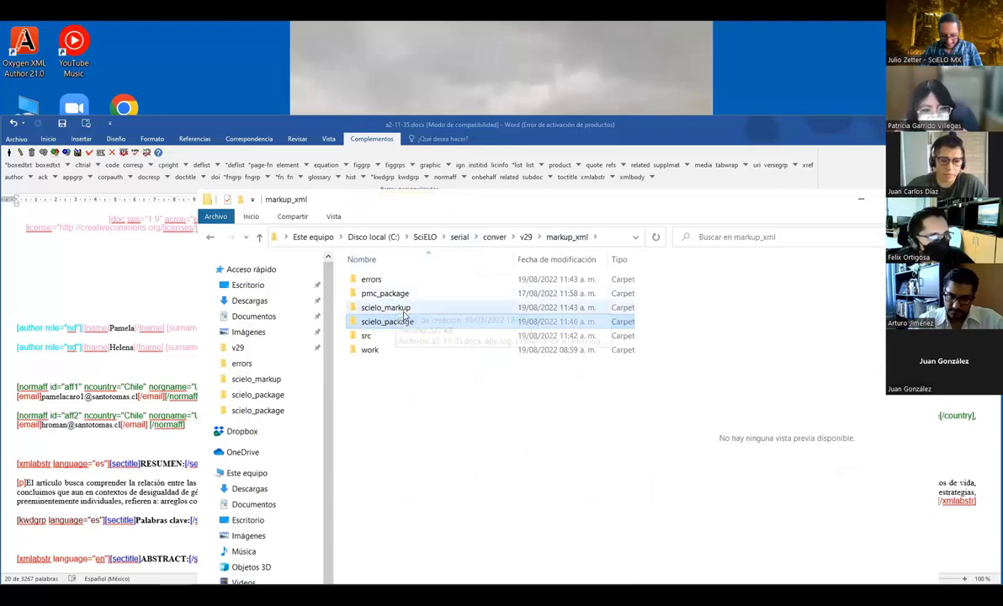
{"action": "left_click", "coordinate": [393, 284]}
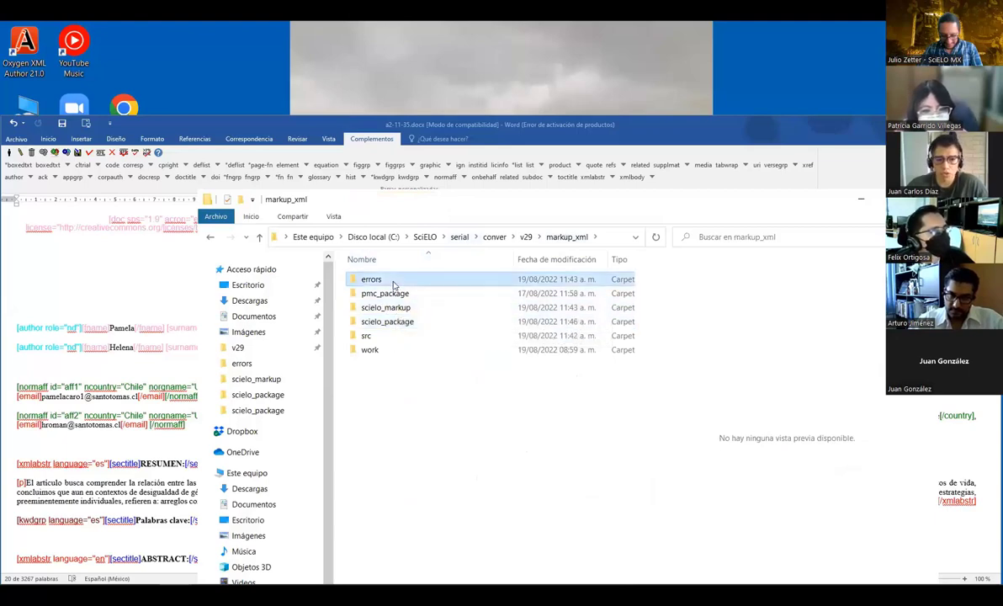
{"action": "double_click", "coordinate": [393, 283]}
- Preview the reports a2-11-35.contents.html and e14300.contents.html, and open the style checker report a2-11-35.rep.html
{"action": "left_click", "coordinate": [450, 282]}
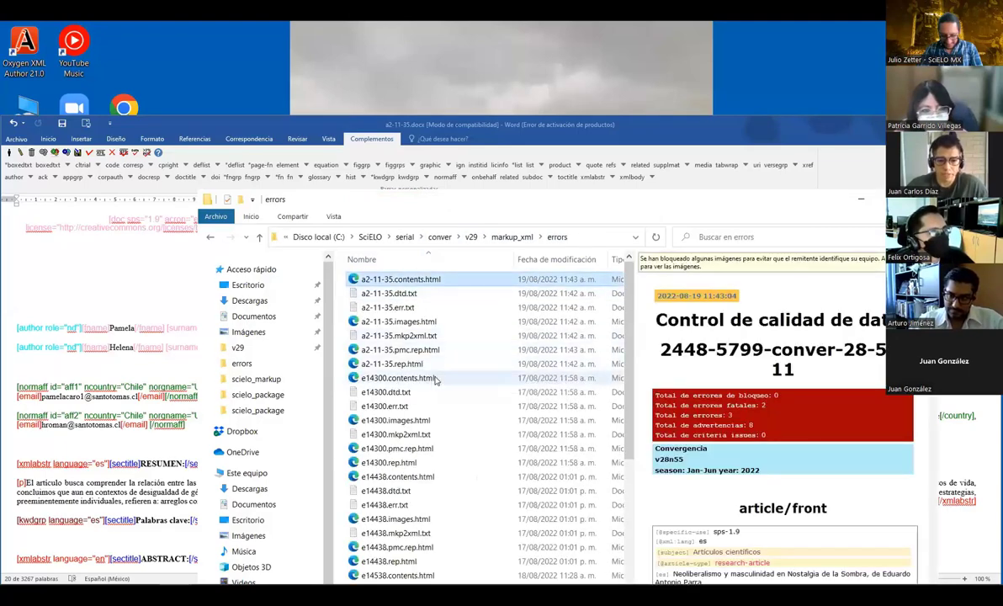
{"action": "left_click", "coordinate": [439, 379]}
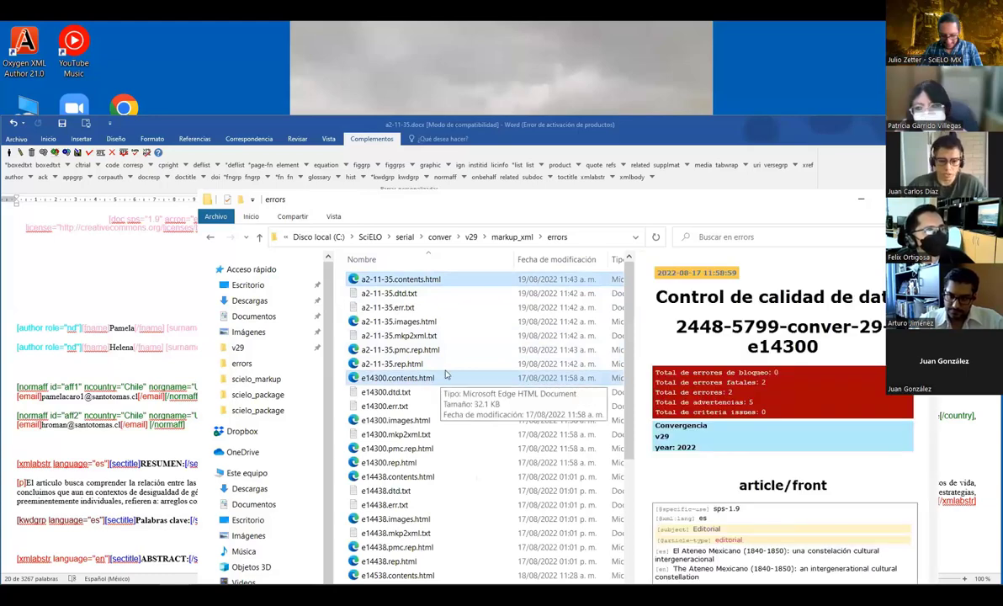
{"action": "left_click", "coordinate": [437, 366]}
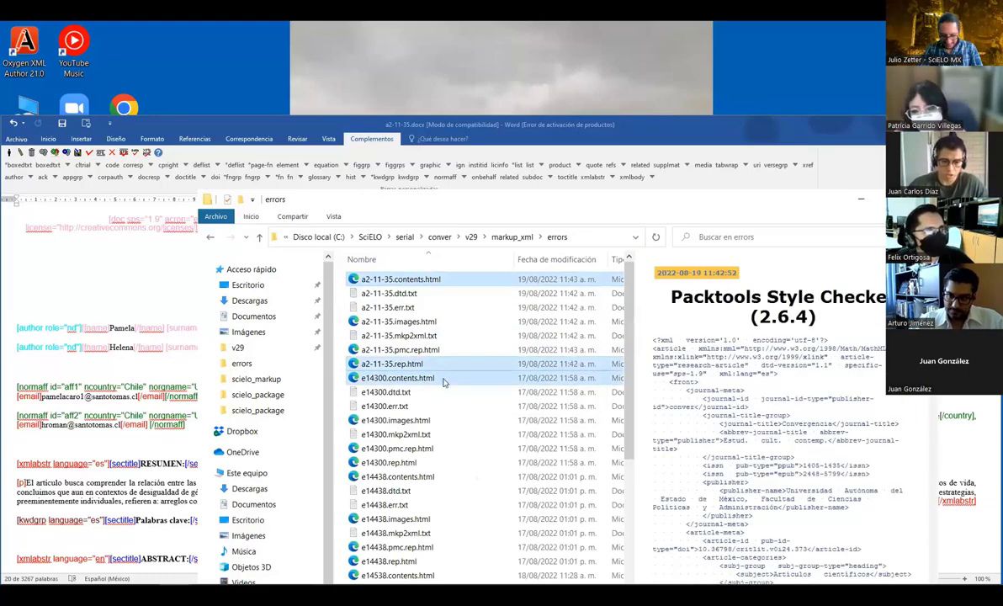
{"action": "left_click", "coordinate": [444, 381]}
{"action": "left_click", "coordinate": [412, 280]}
{"action": "double_click", "coordinate": [429, 365]}
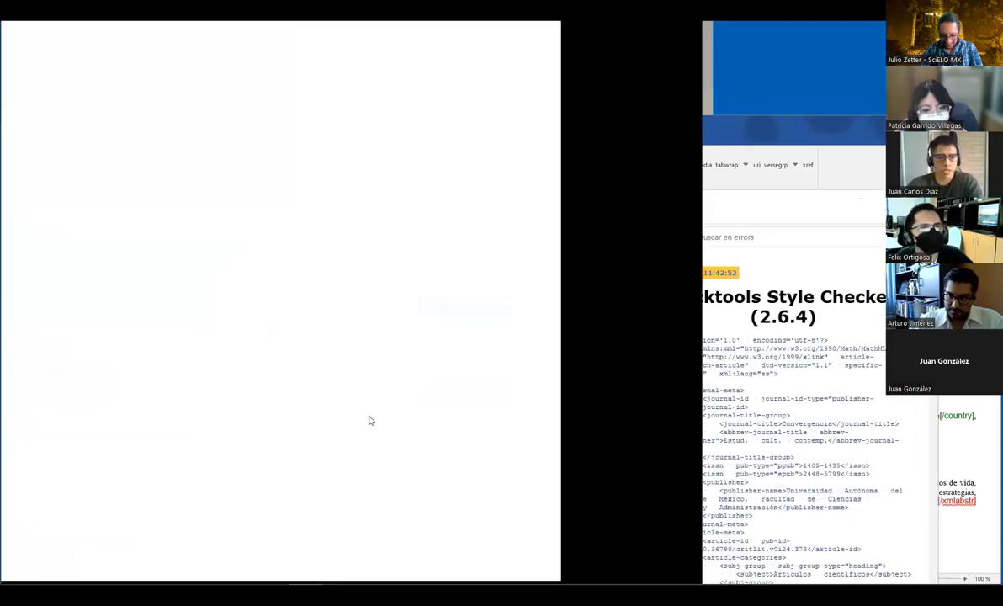